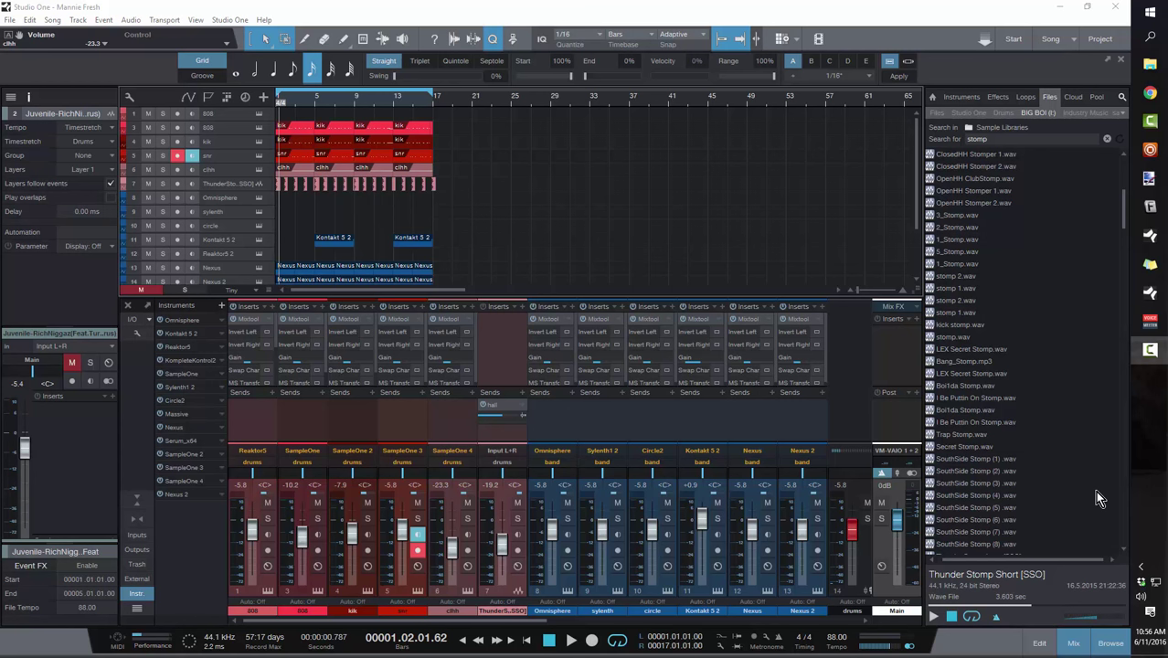
Play the arrangement from bar 1 to hear the 808, kik, snr, clhh and stomp parts.
click(512, 264)
key(space)
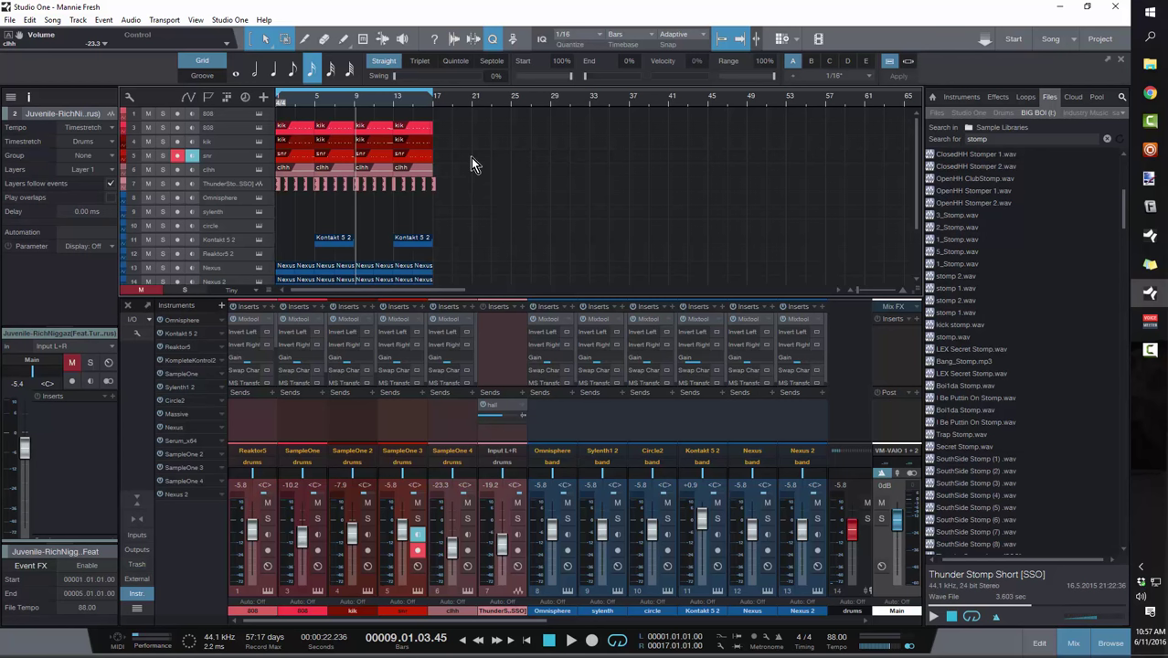
click(292, 127)
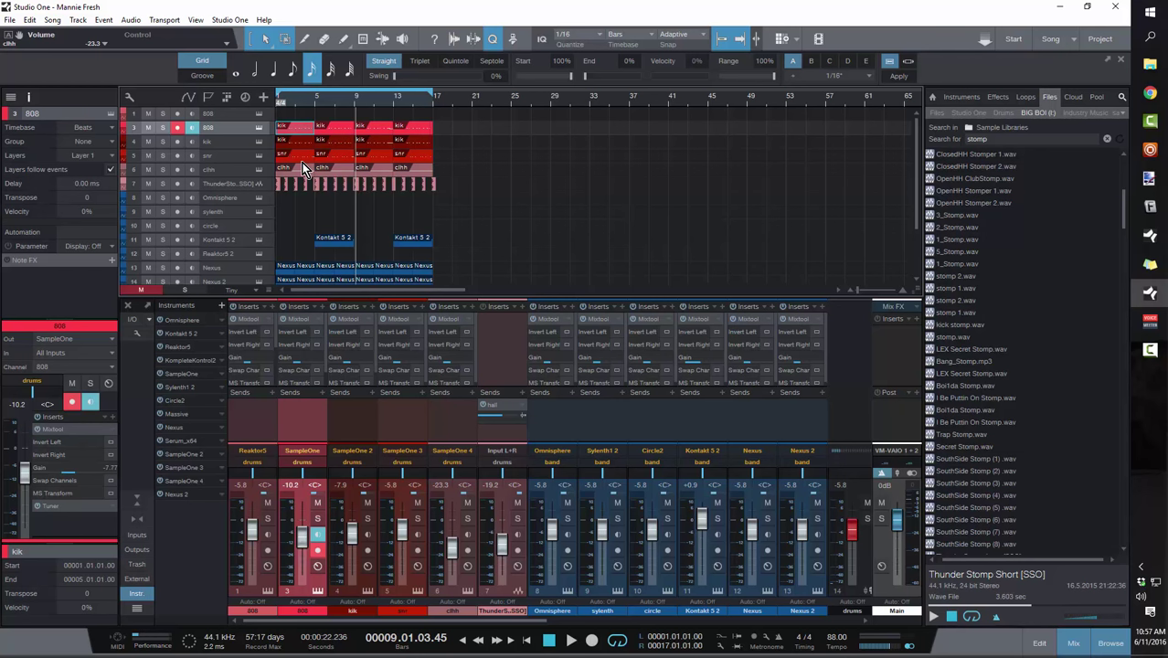
click(302, 156)
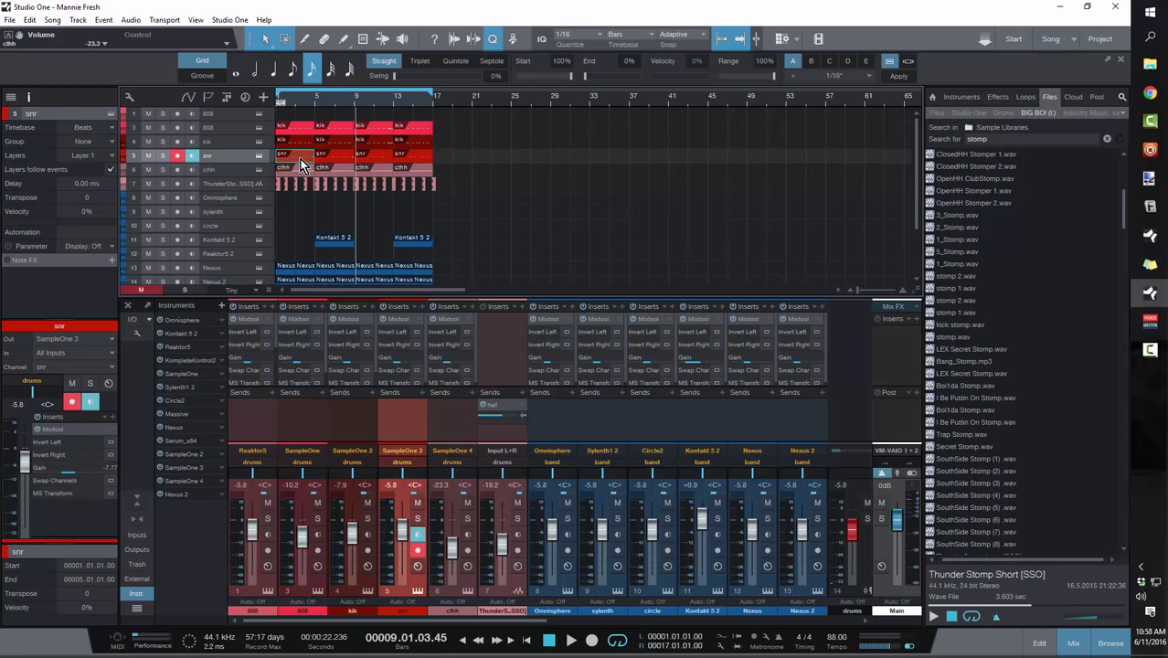
click(246, 133)
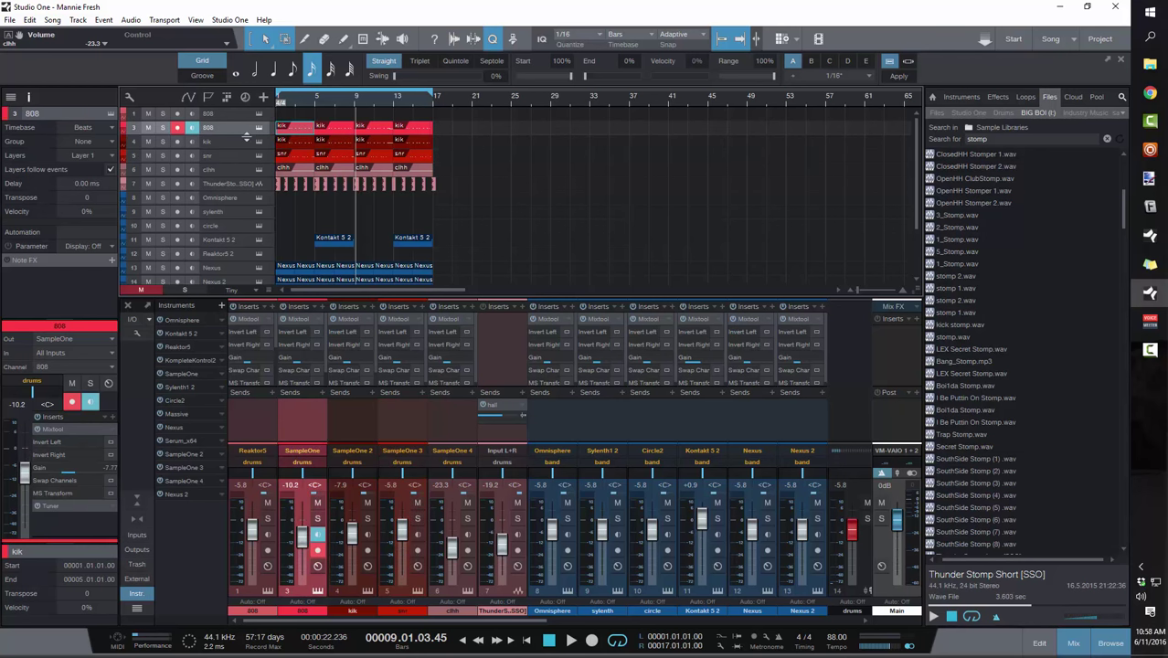
click(259, 129)
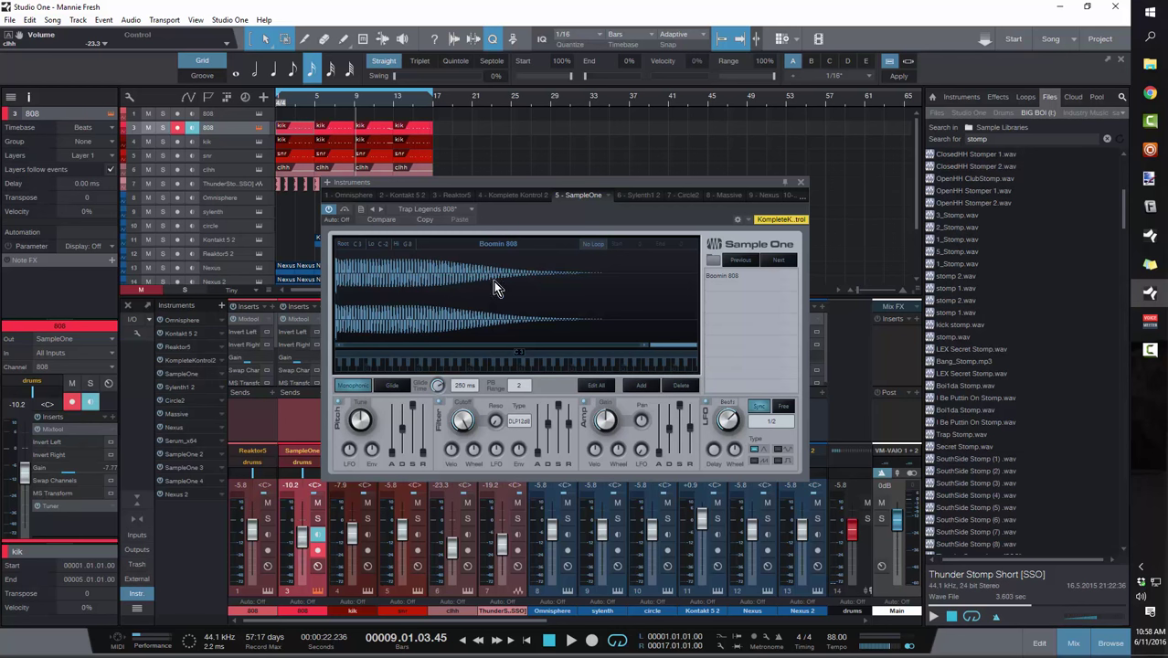
click(501, 365)
click(522, 368)
click(518, 374)
click(800, 188)
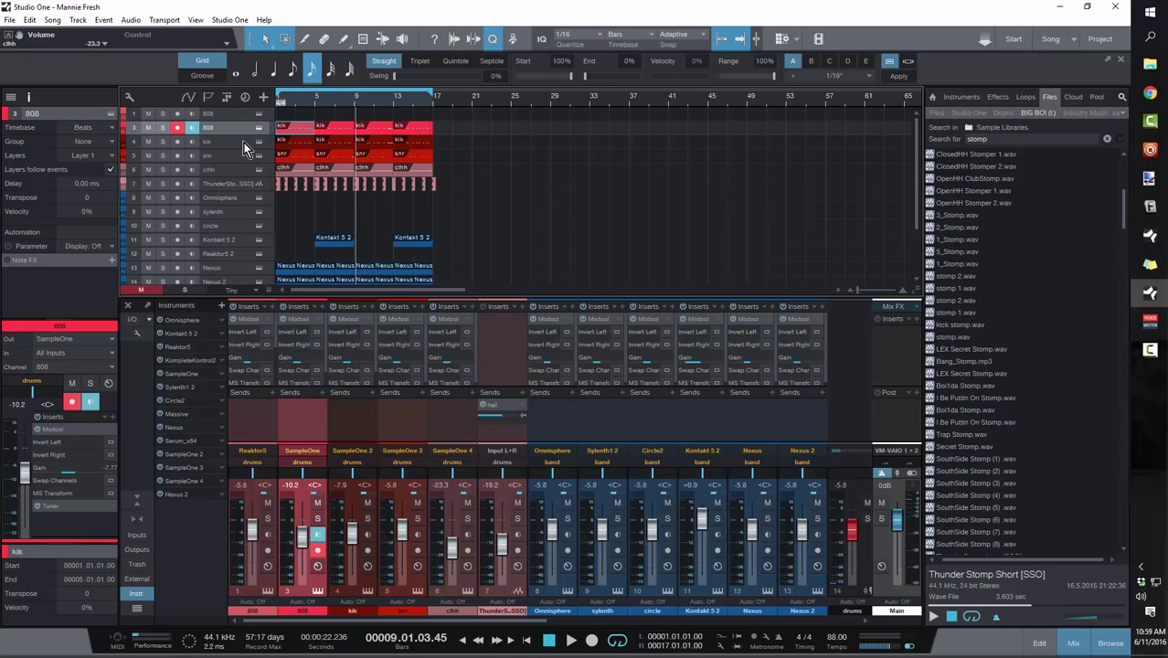
click(247, 145)
click(260, 143)
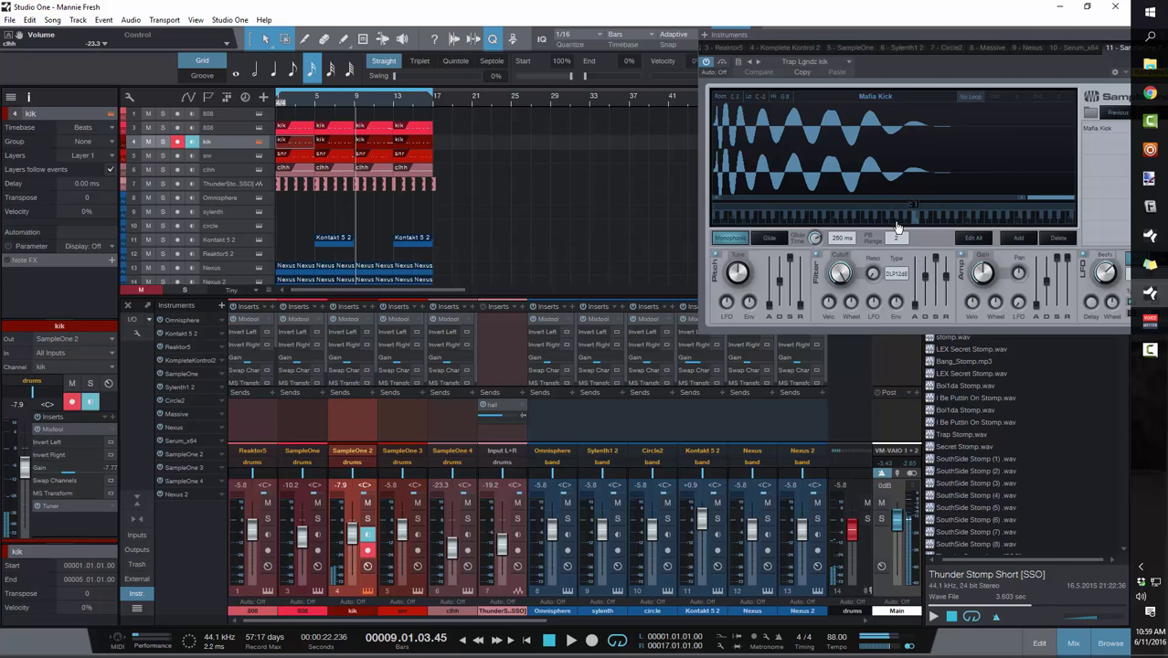
drag(1097, 48, 909, 66)
click(996, 57)
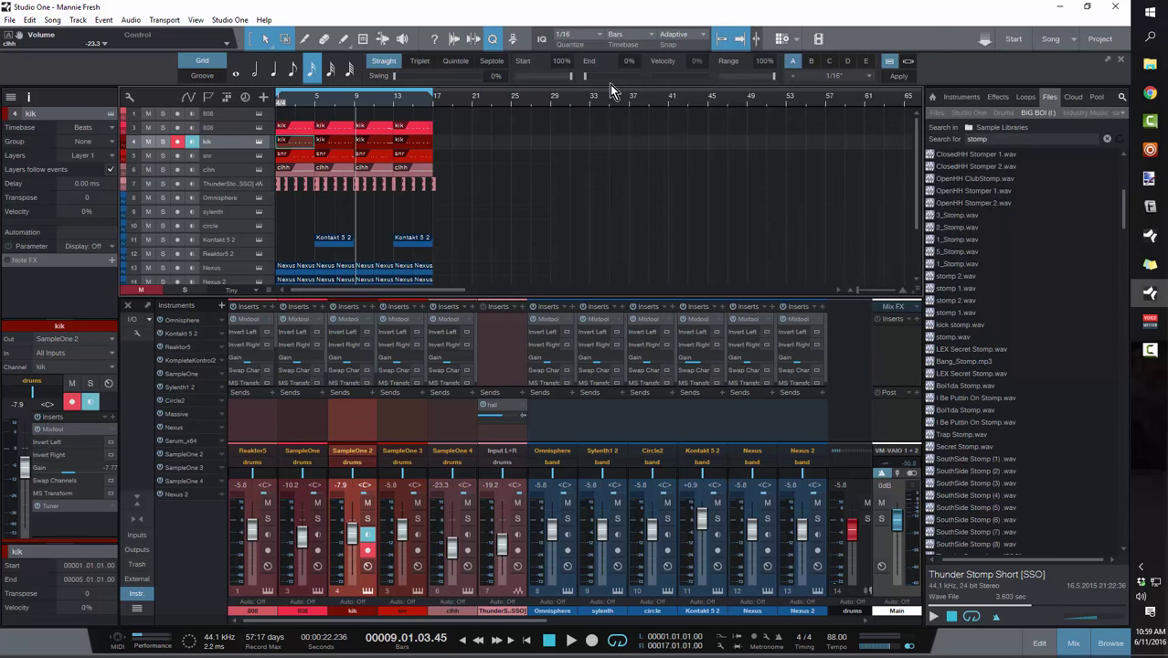
click(259, 156)
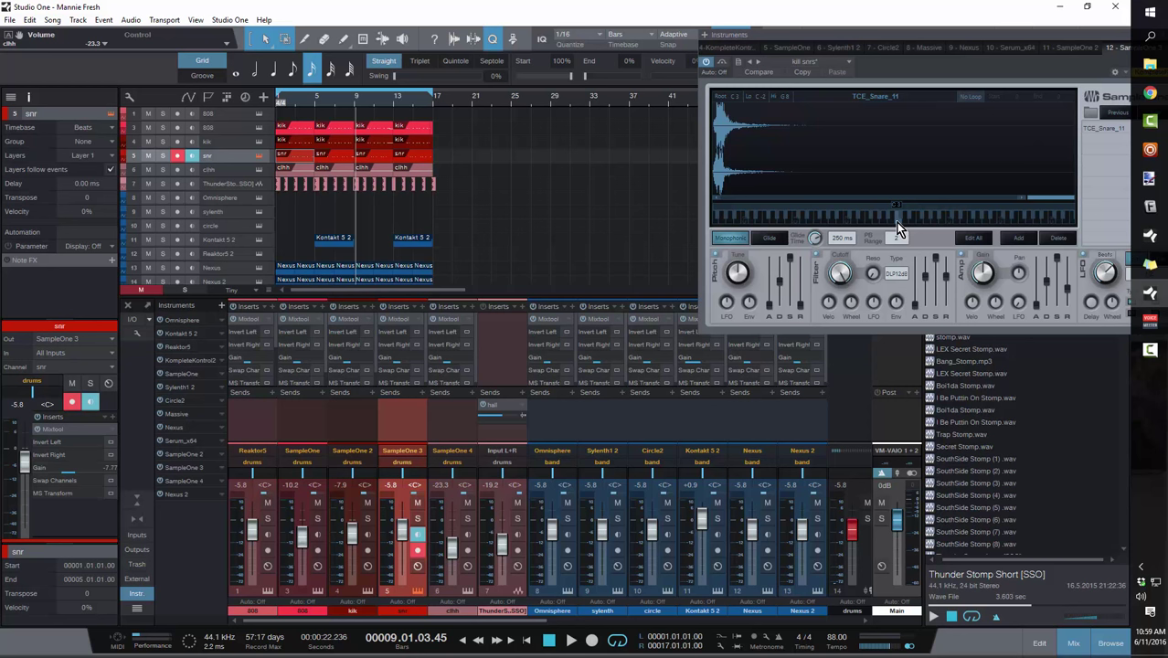
click(896, 223)
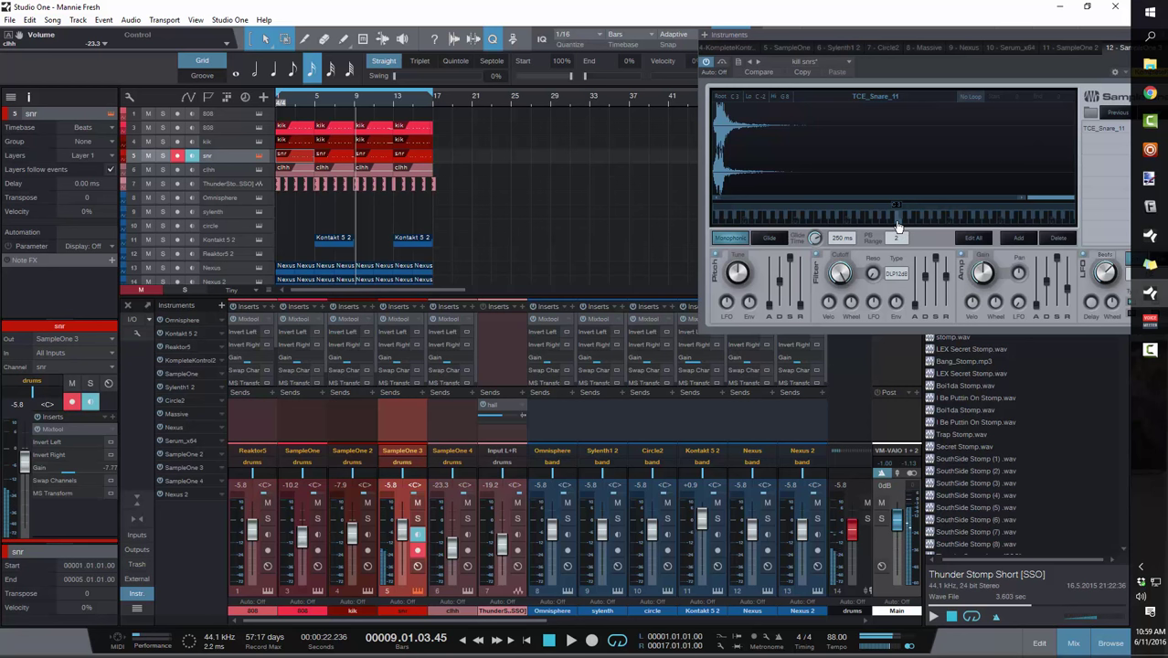
Close the snare sampler, then open and close the clhh hi-hat SampleOne.
click(1042, 39)
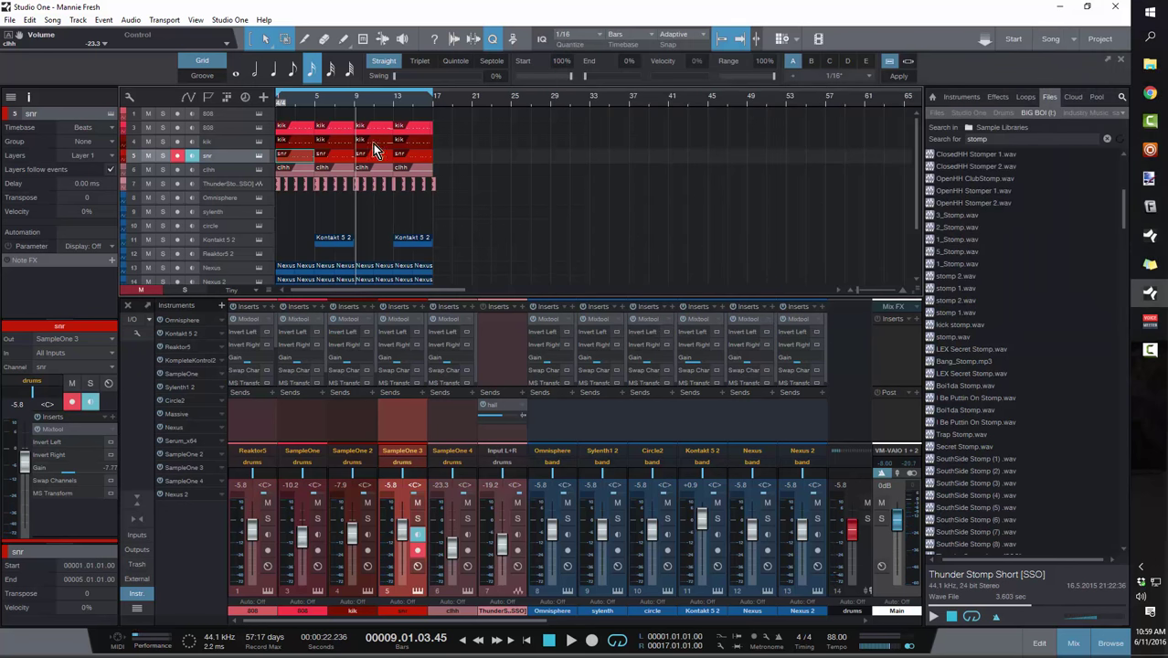
click(244, 171)
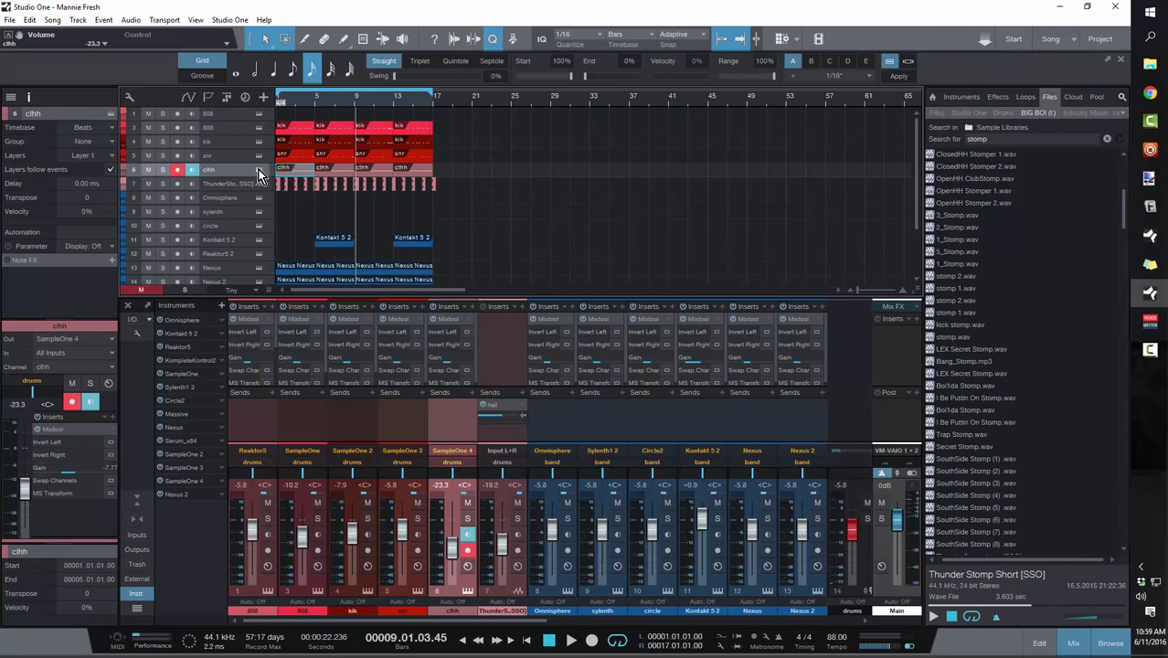
click(259, 170)
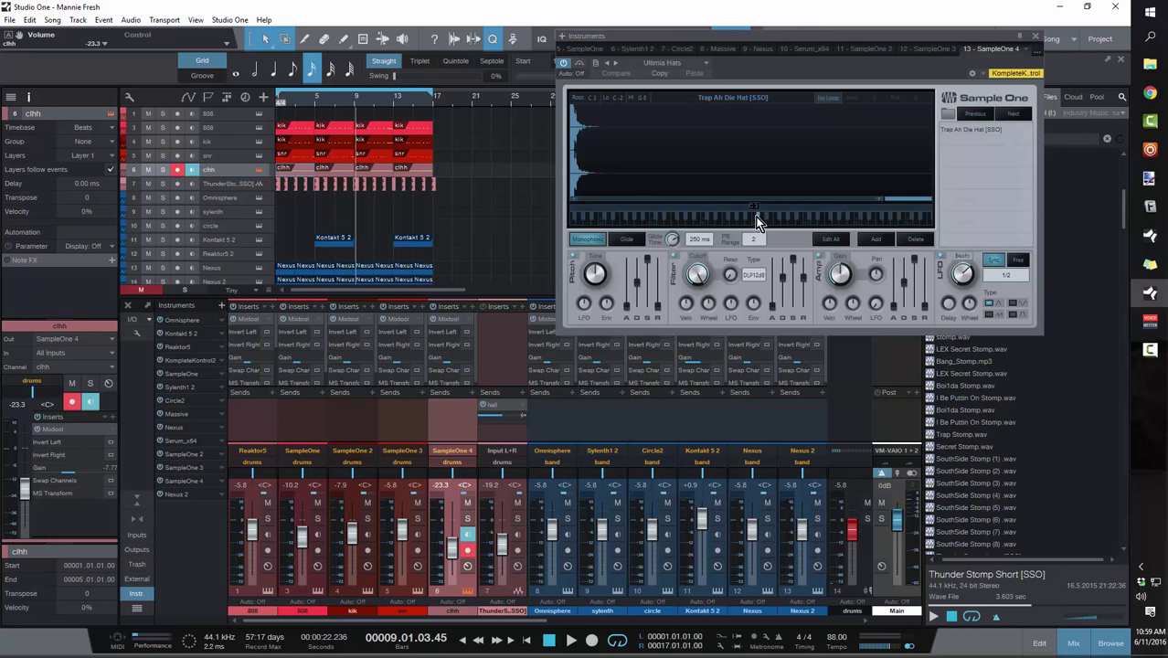
click(1036, 42)
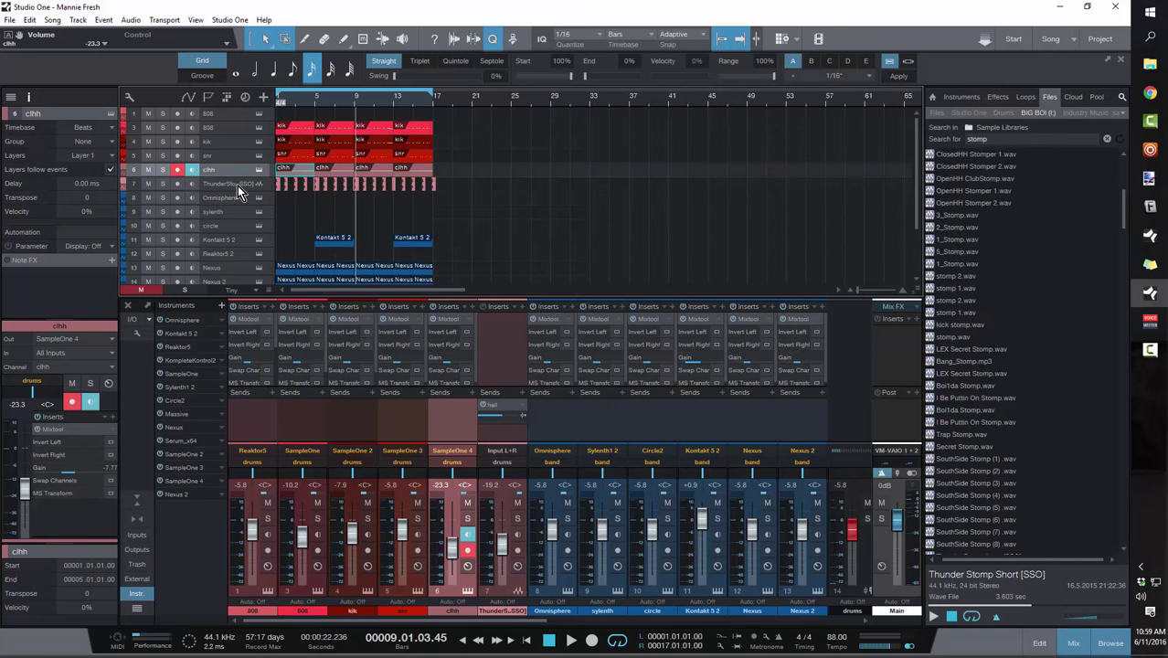
Audition Thunder Stomp Short soloed, unsolo it, and zoom in on the first bars.
click(246, 190)
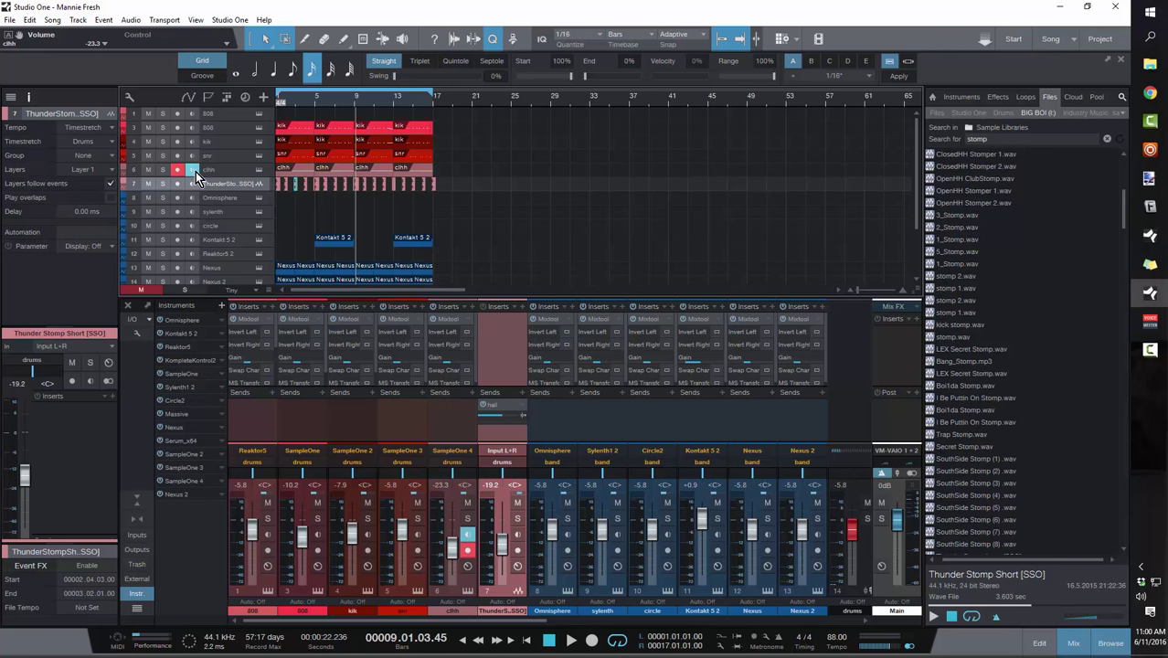
click(163, 183)
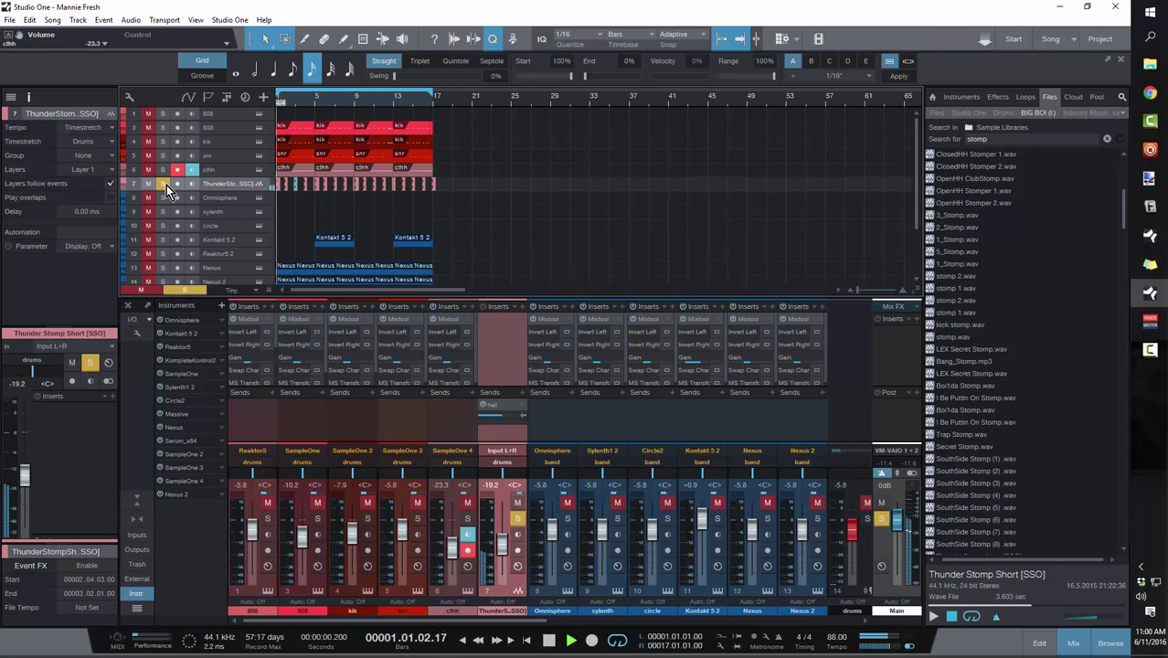
click(166, 185)
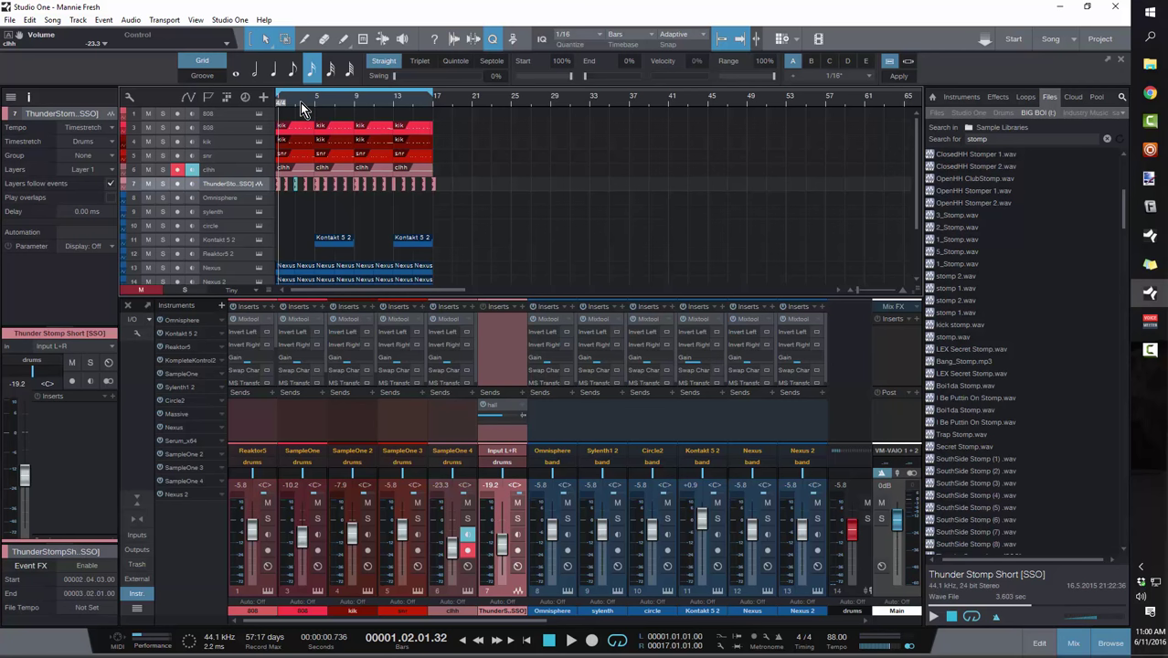
drag(300, 102, 300, 113)
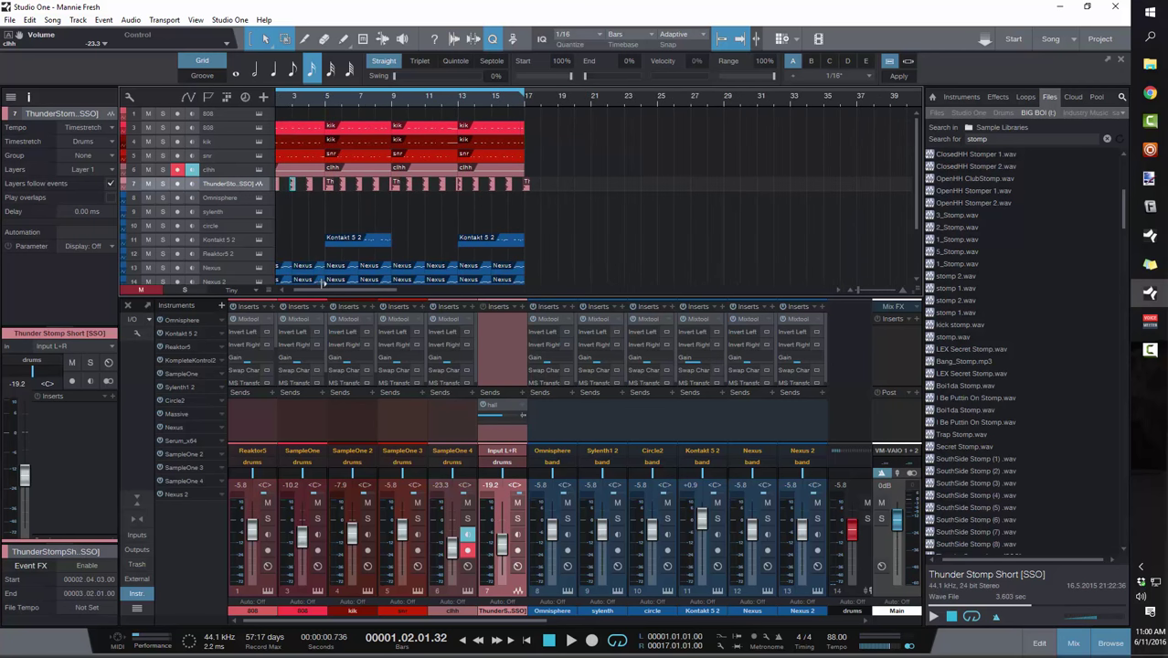
drag(326, 292, 320, 293)
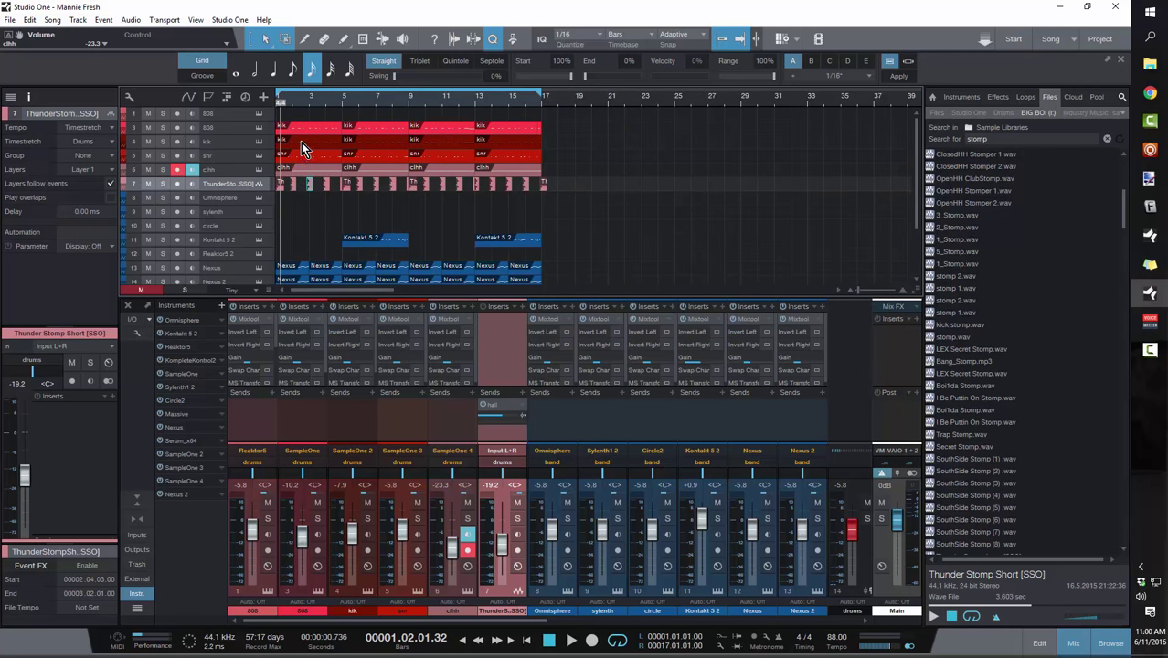
Show the snr part in a taller note editor, solo it, and frame bars 1.2–4.2.
double_click(301, 153)
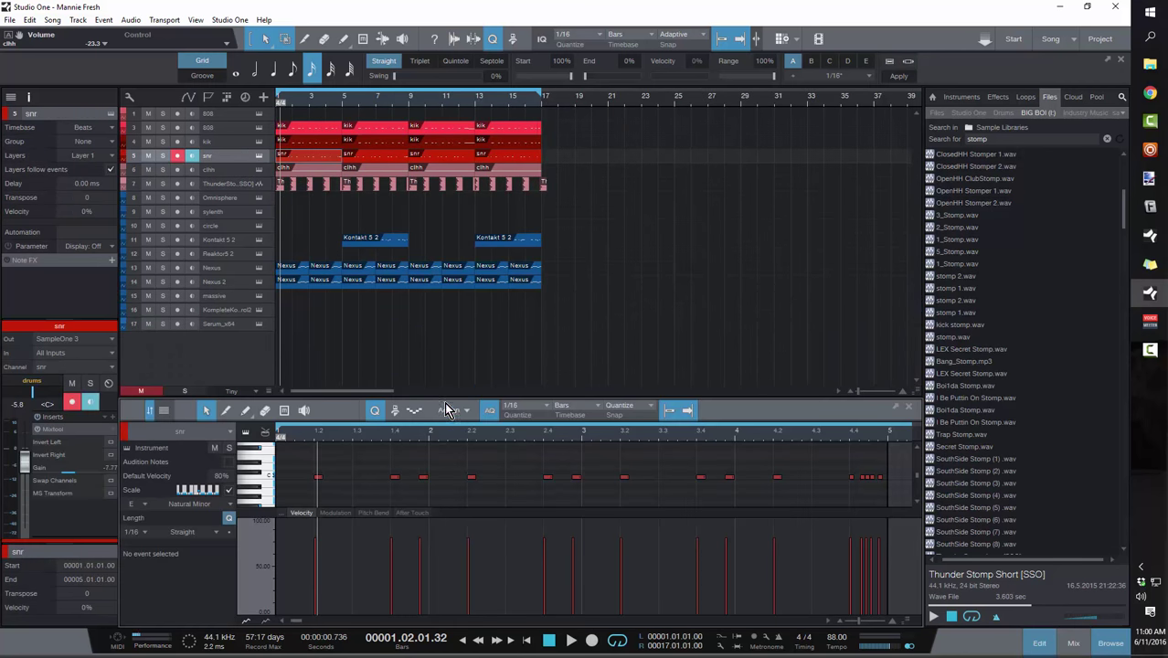
drag(444, 402, 437, 235)
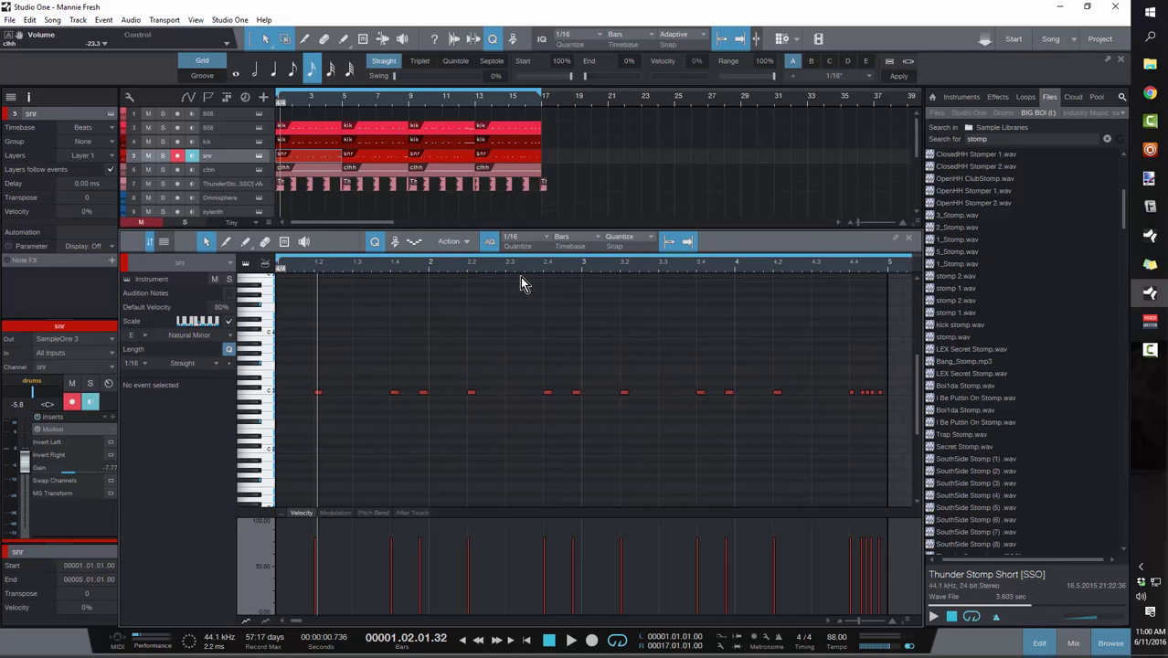
drag(513, 268, 548, 275)
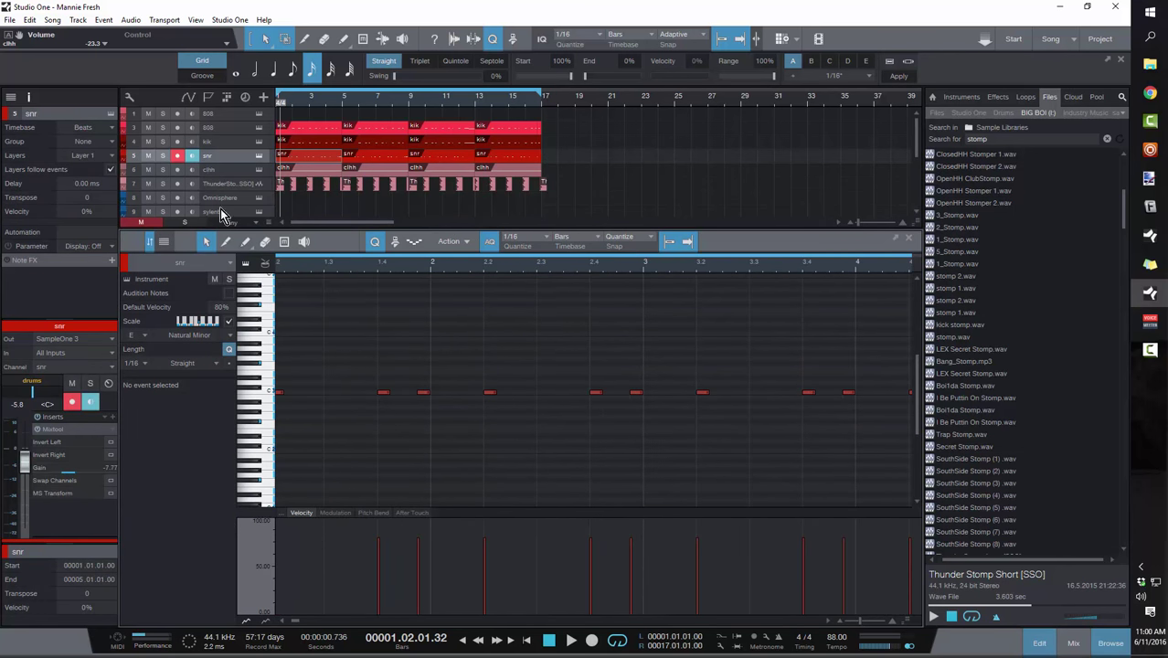
click(163, 156)
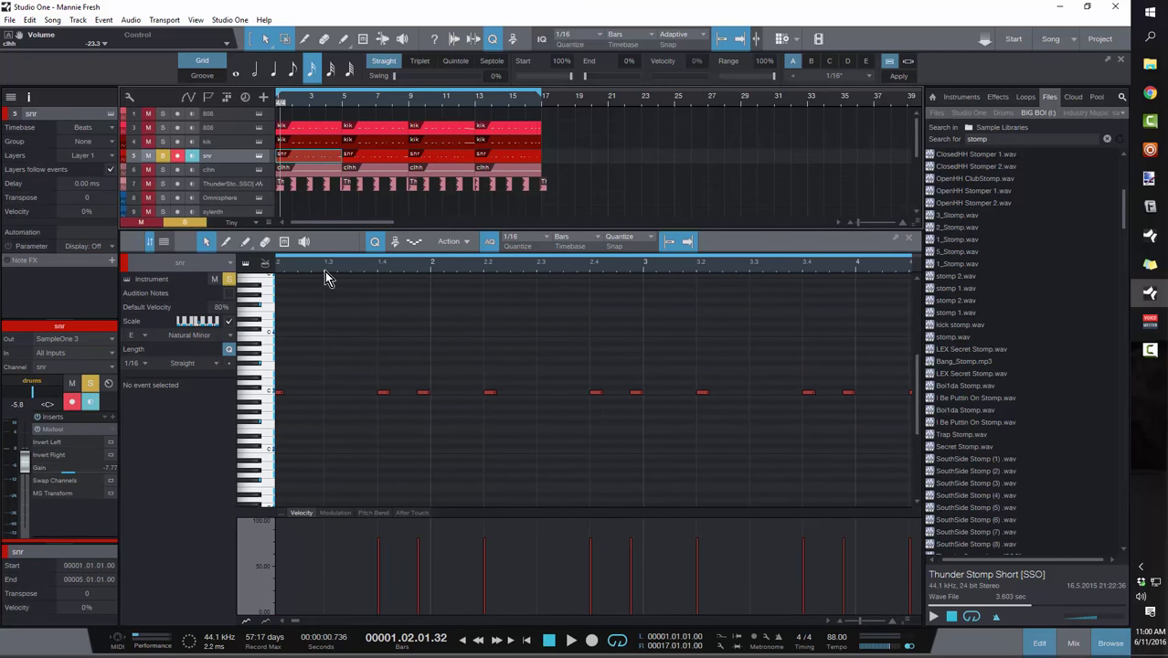
drag(327, 275, 438, 269)
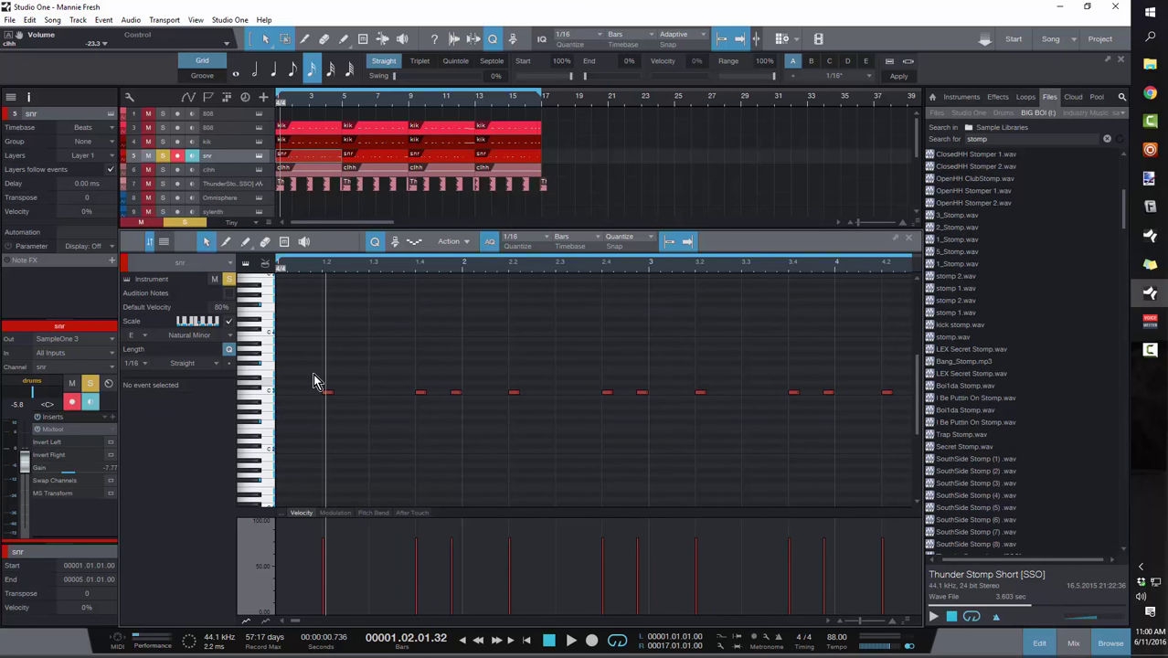
Select the first snare notes and play the snare part from the song start.
drag(313, 344, 430, 406)
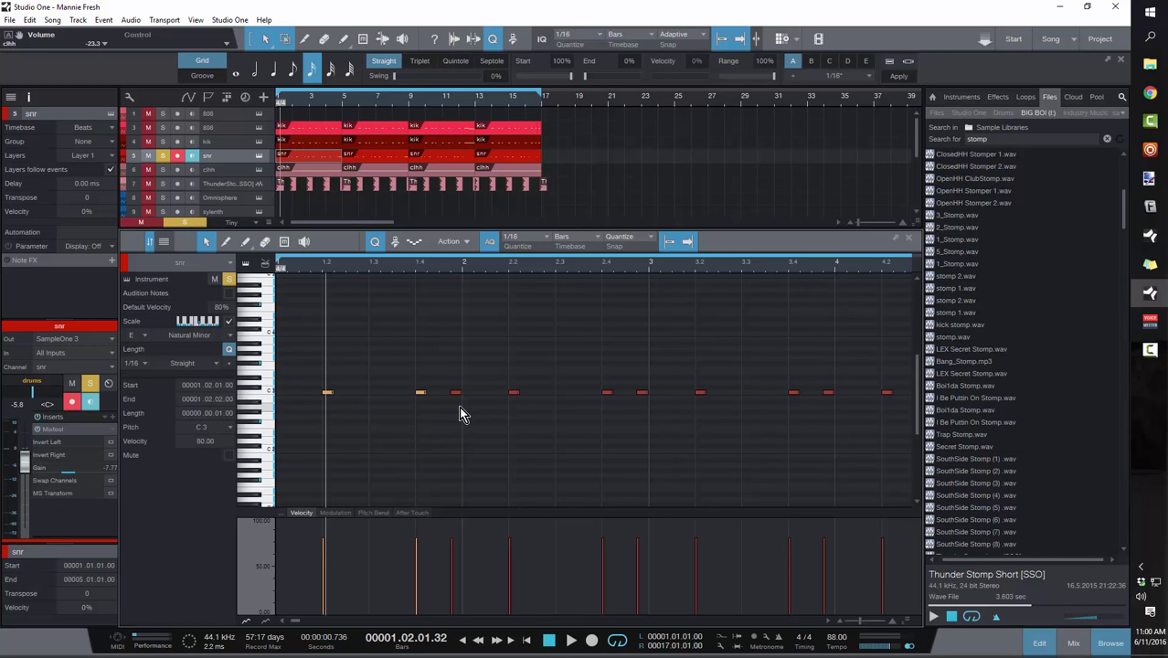
key(Home)
key(space)
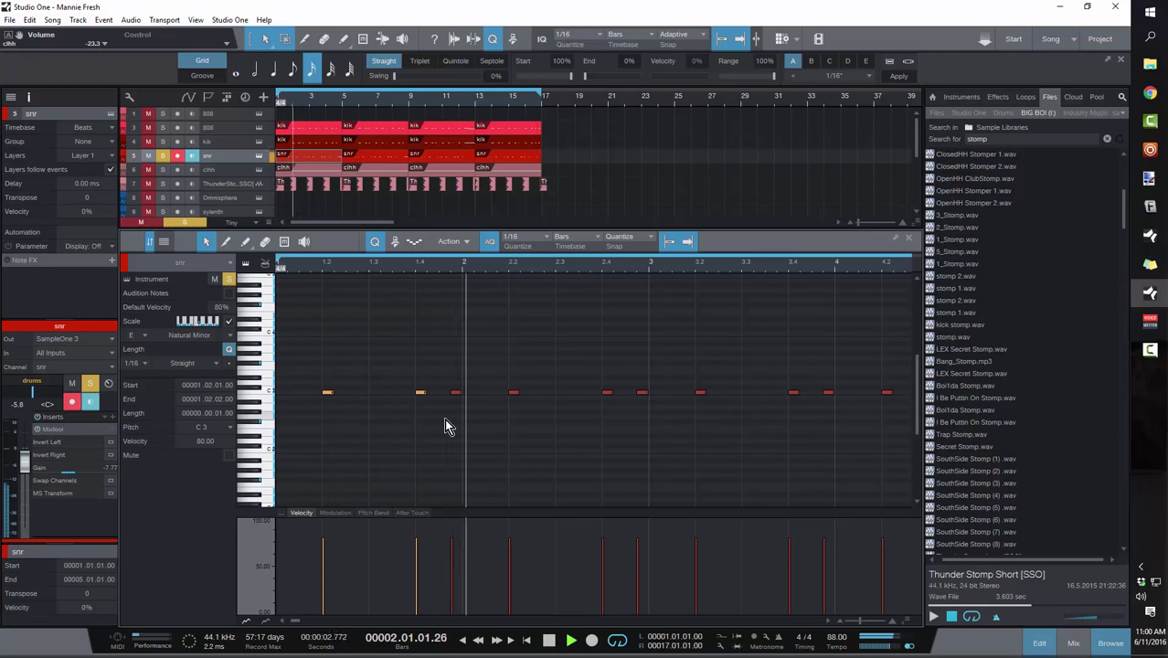
key(space)
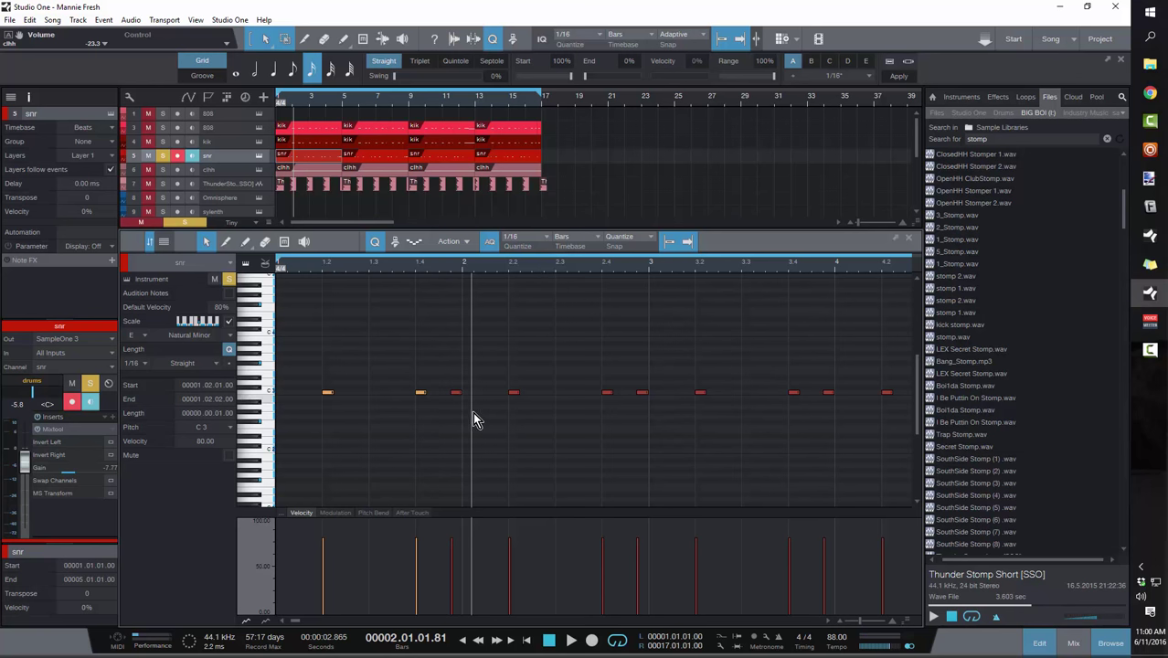
scroll(459, 302, up, 5)
click(441, 393)
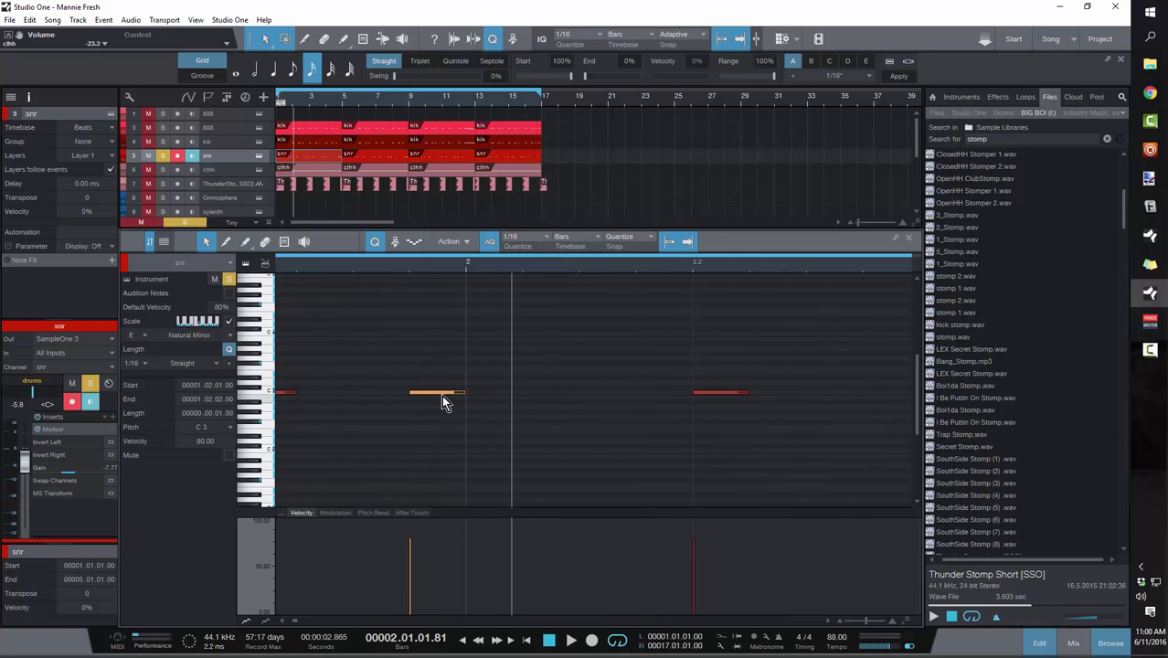
scroll(527, 301, down, 4)
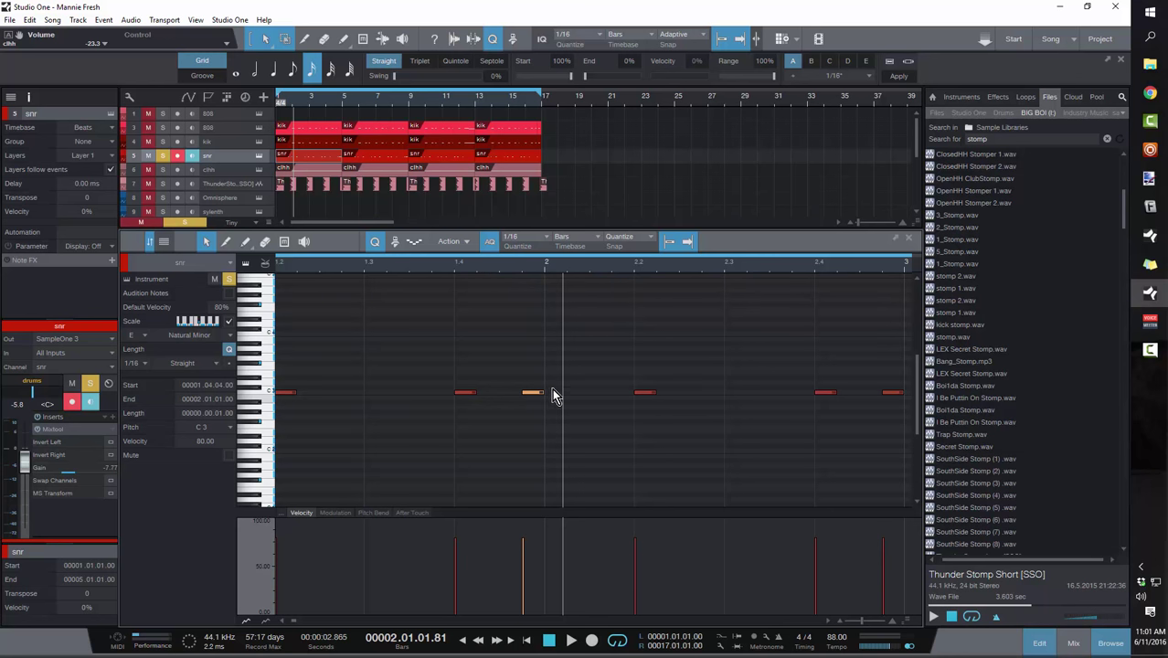
Zoom the note view in on the snare roll near bar 4.4.
drag(555, 279, 613, 261)
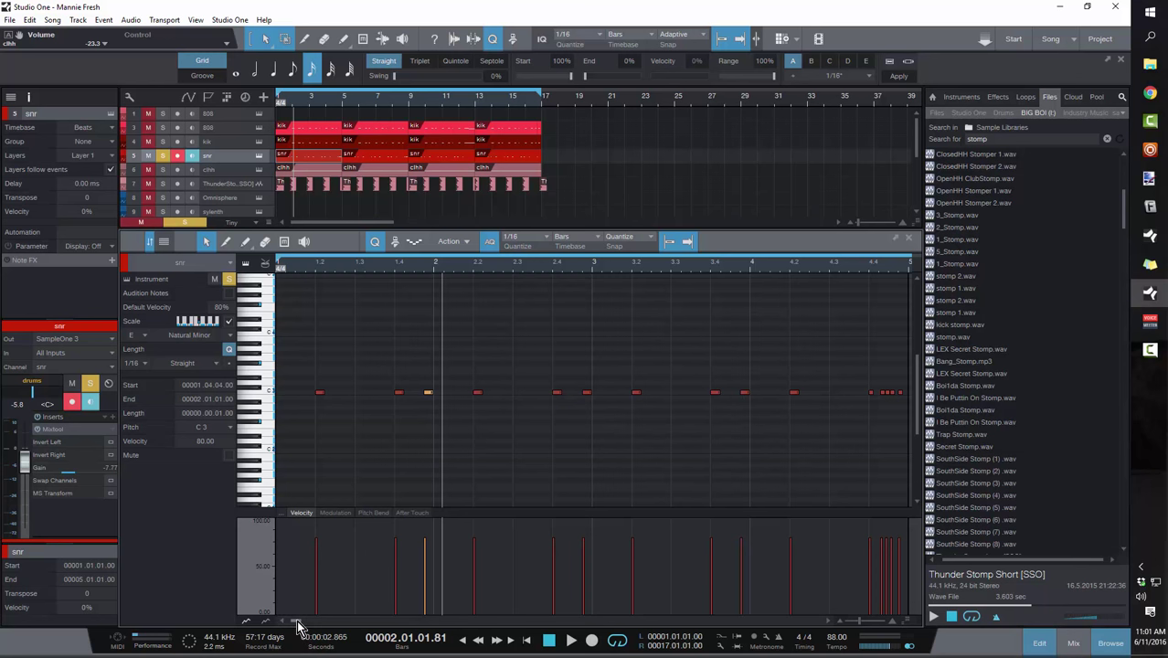
scroll(297, 626, right, 5)
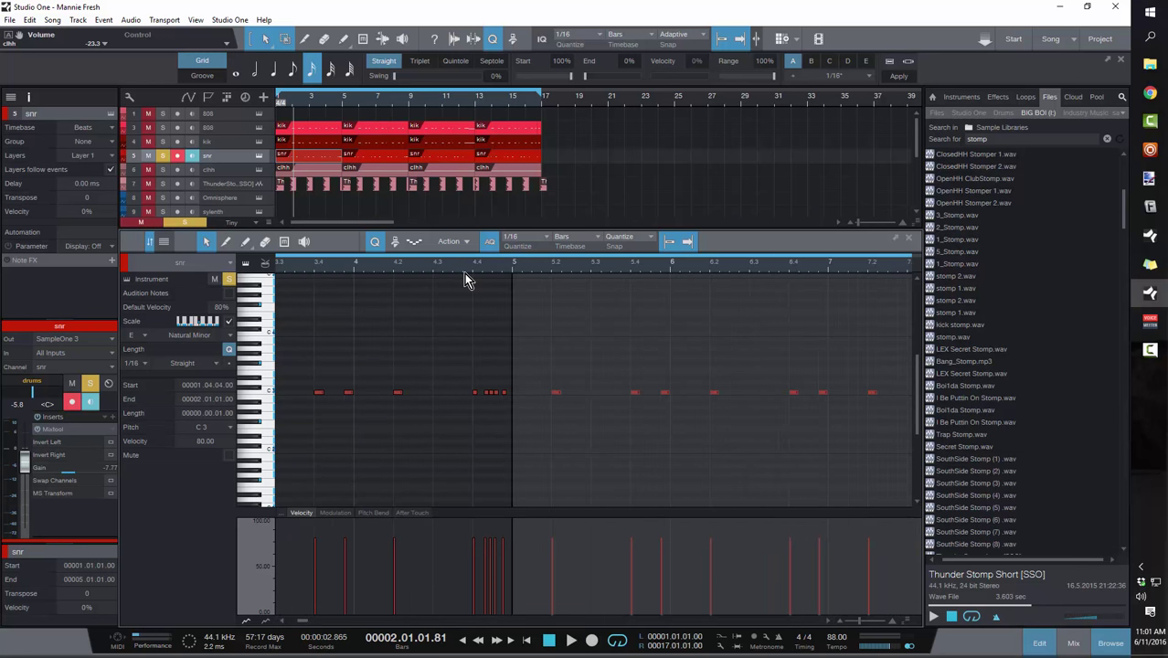
drag(470, 267, 468, 290)
click(538, 237)
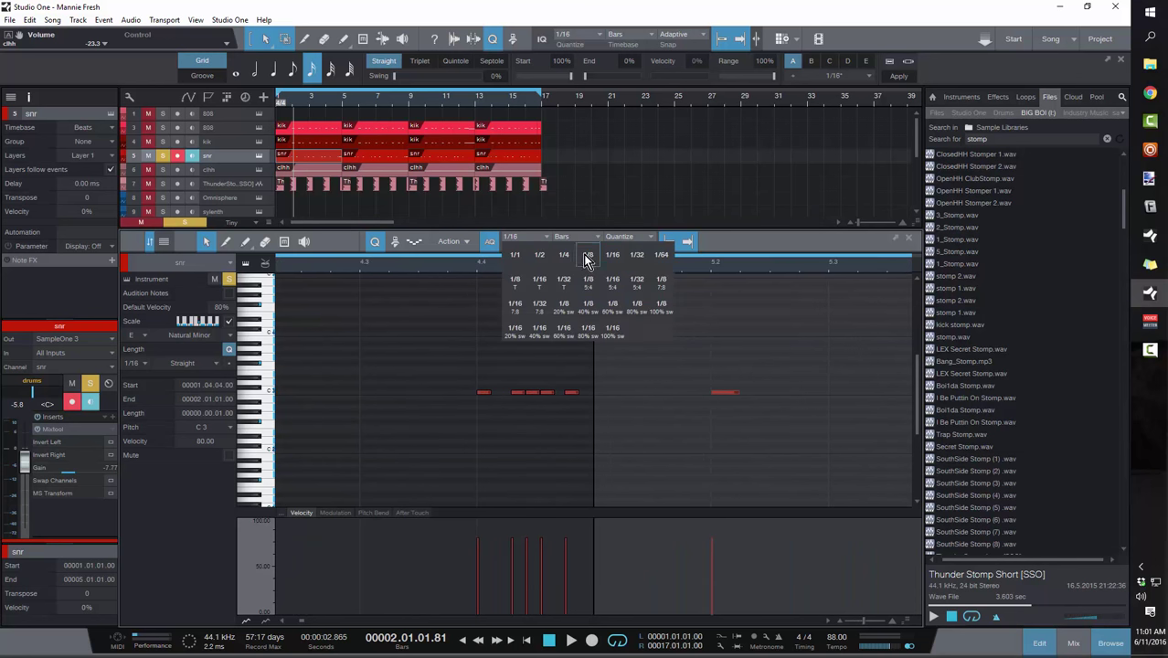
Quantize three snare roll notes to a 1/32 grid and lengthen one roll note.
click(636, 265)
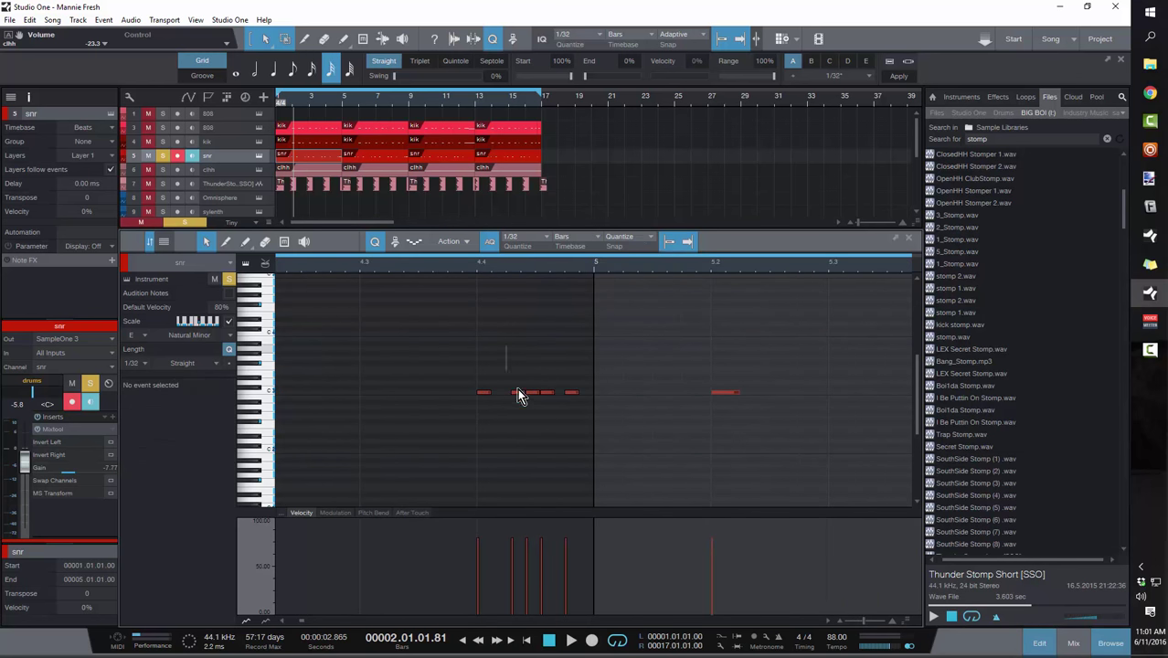
drag(506, 345, 548, 413)
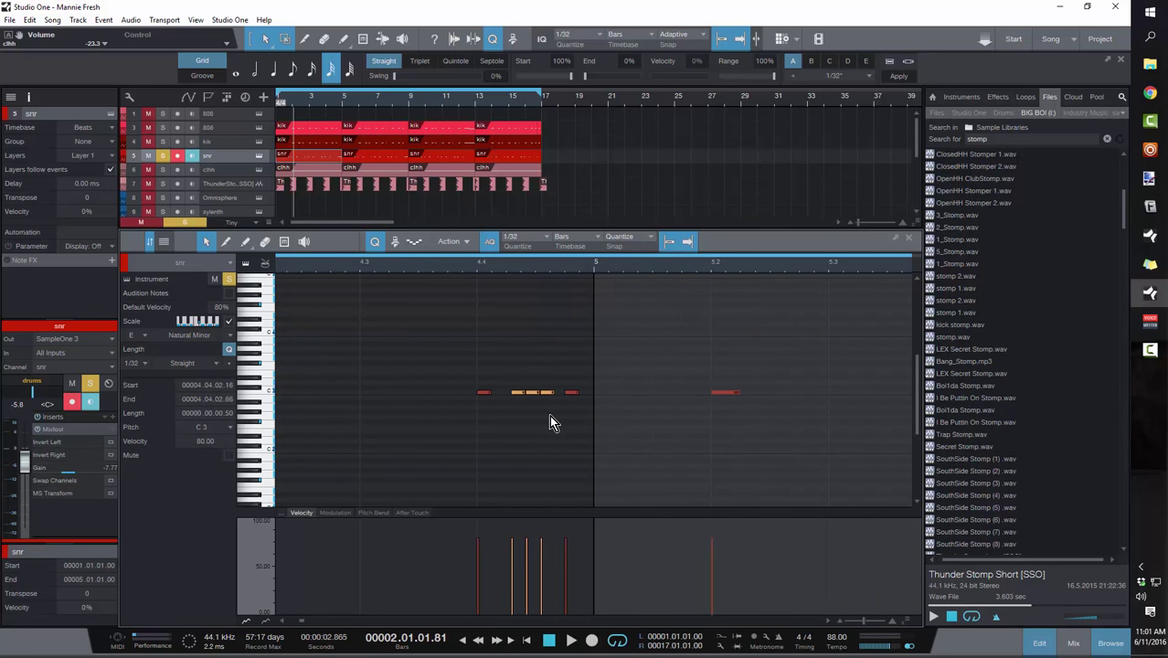
key(q)
click(567, 355)
mouse_move(496, 273)
mouse_down()
mouse_move(501, 282)
mouse_move(496, 262)
mouse_up()
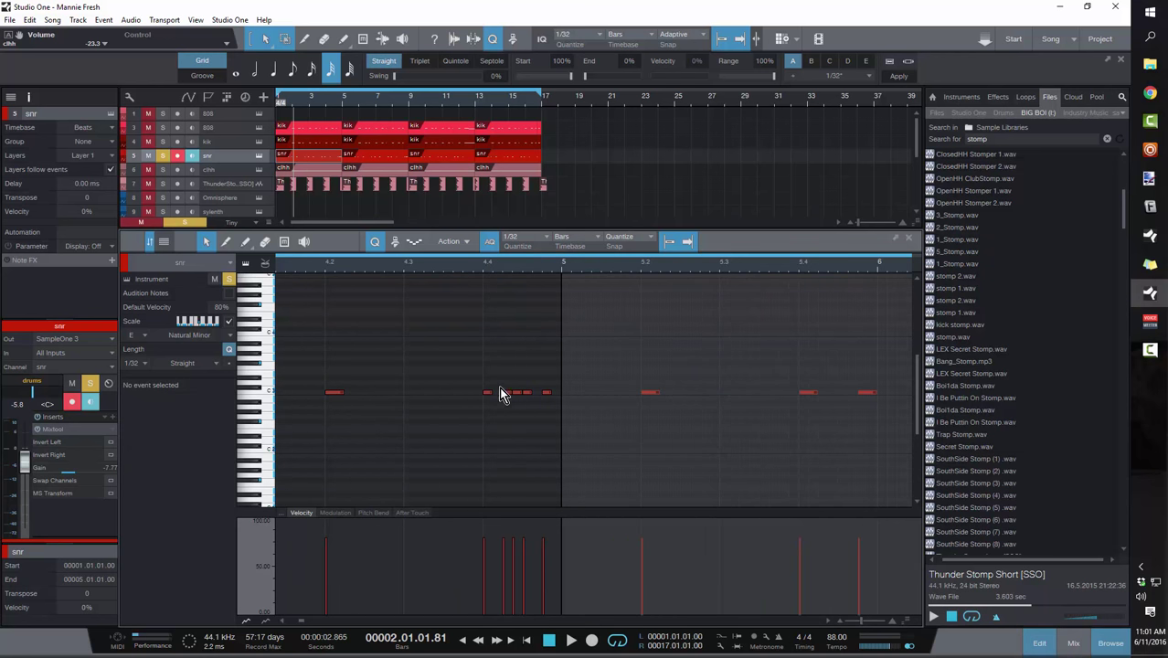
drag(491, 393, 499, 394)
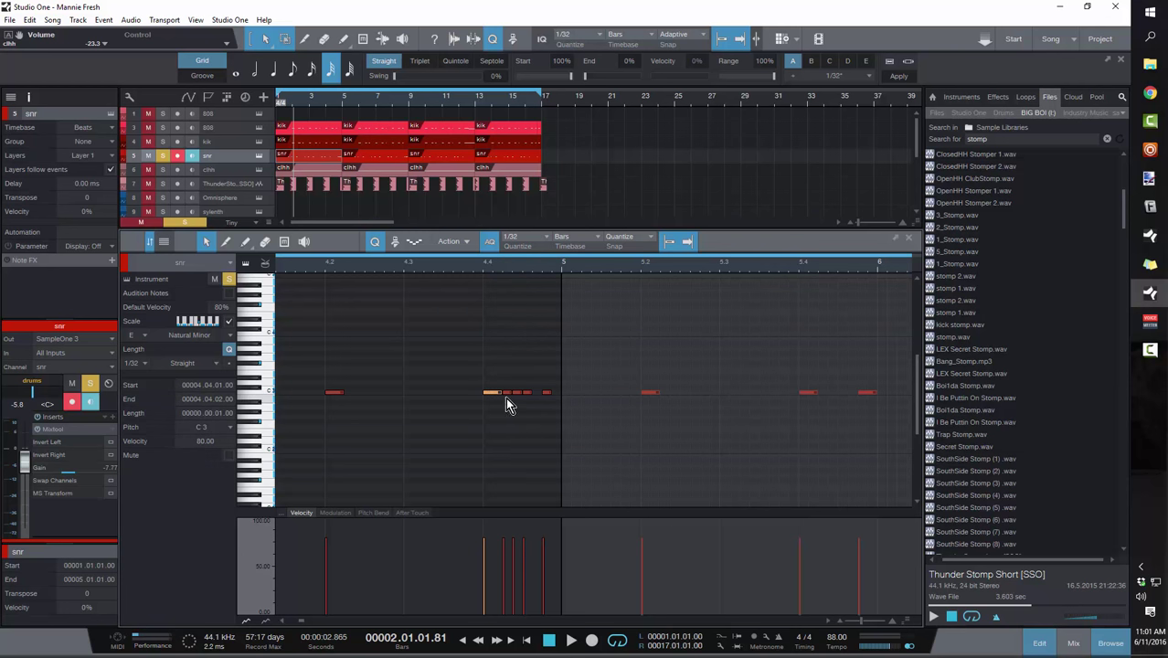
On a 1/16 grid, move one C3 snare roll note a sixteenth later.
click(543, 238)
click(570, 271)
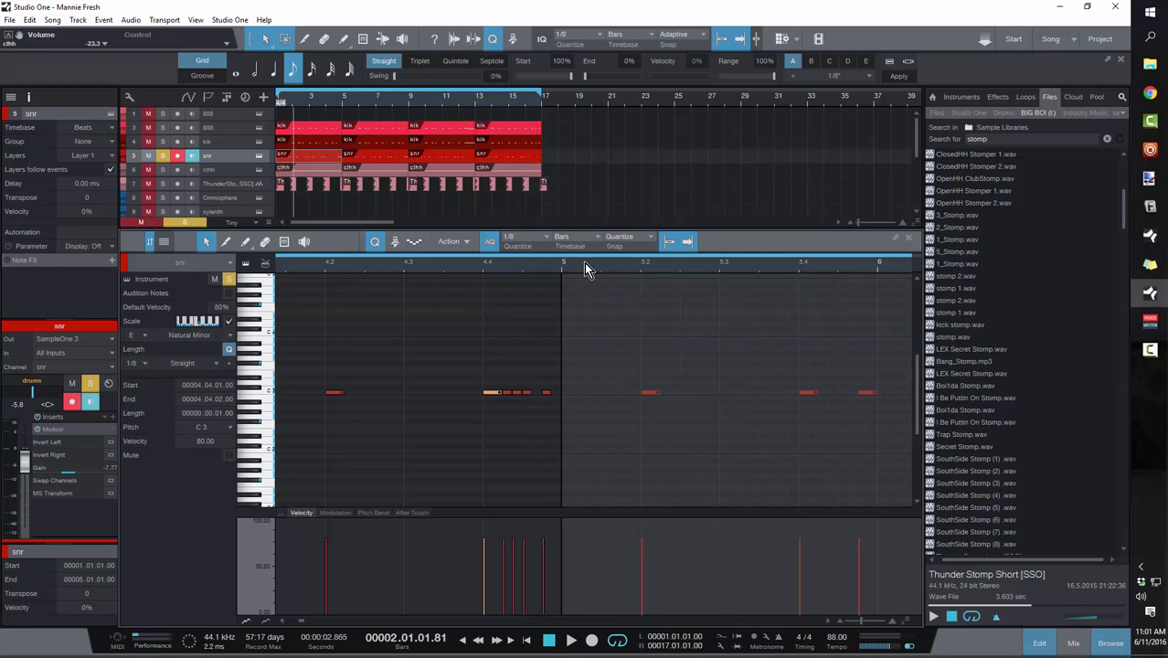
click(540, 235)
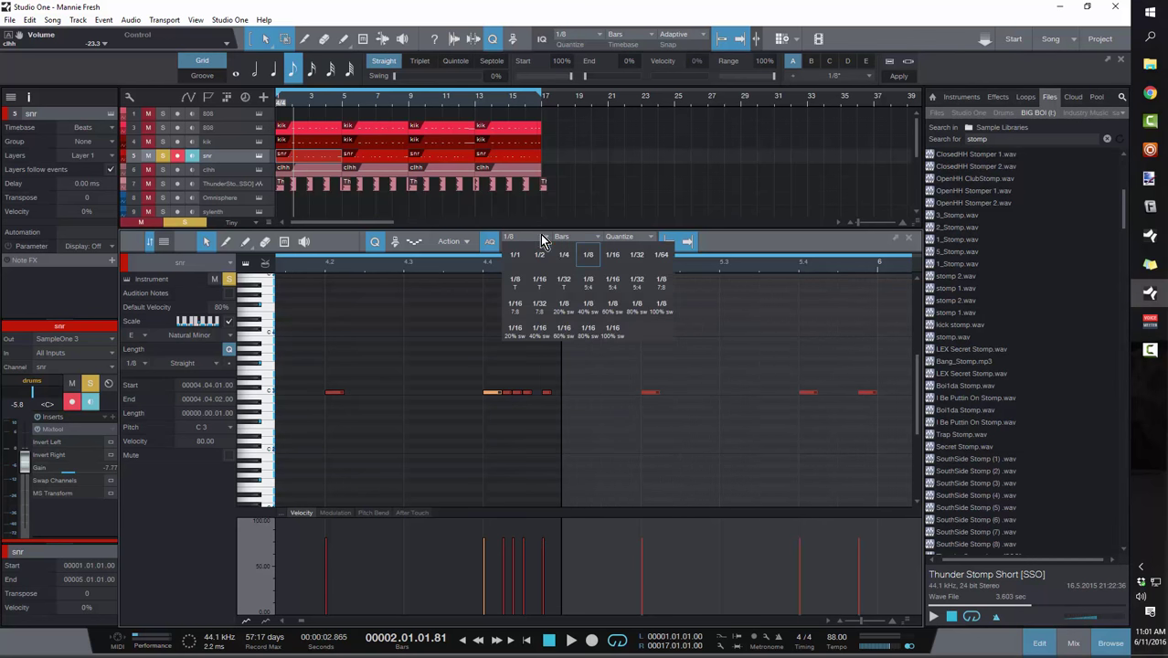
click(604, 258)
click(517, 393)
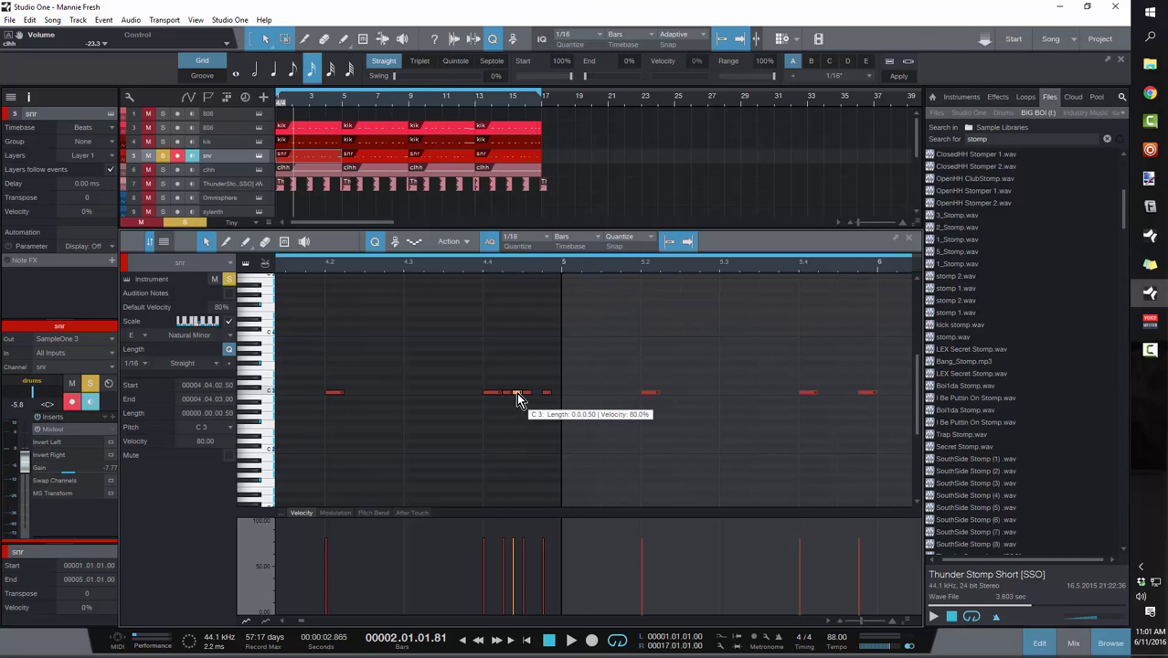
key(alt+Right)
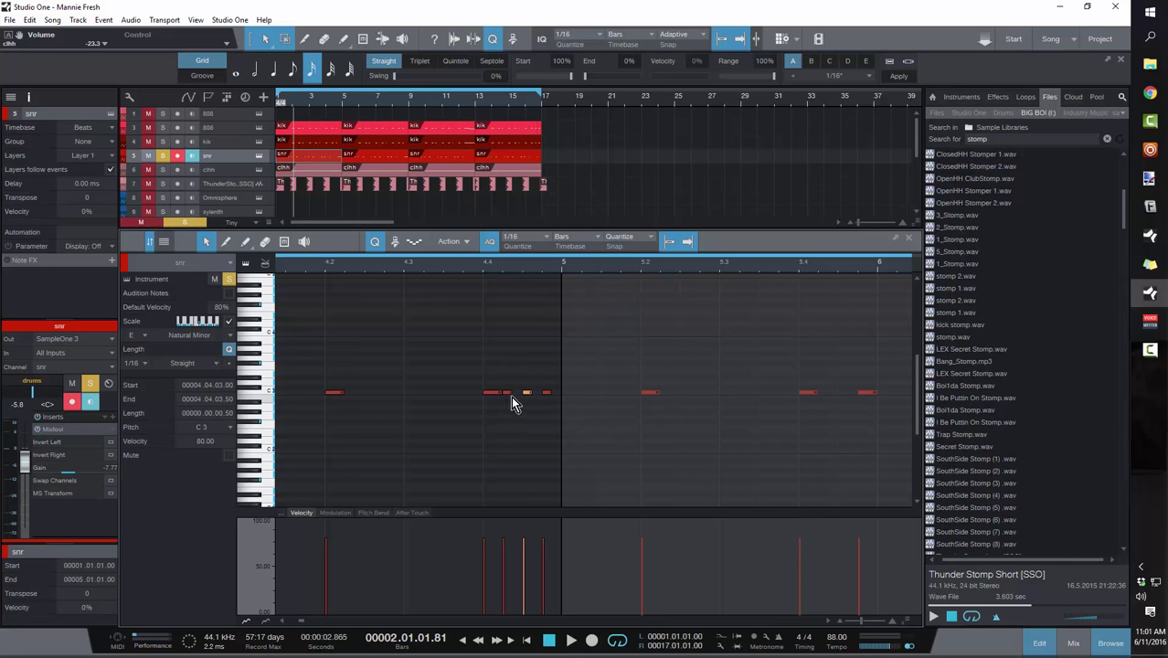
click(508, 394)
Set the grid back to 1/32 and play back the edited snare roll.
click(547, 241)
click(631, 257)
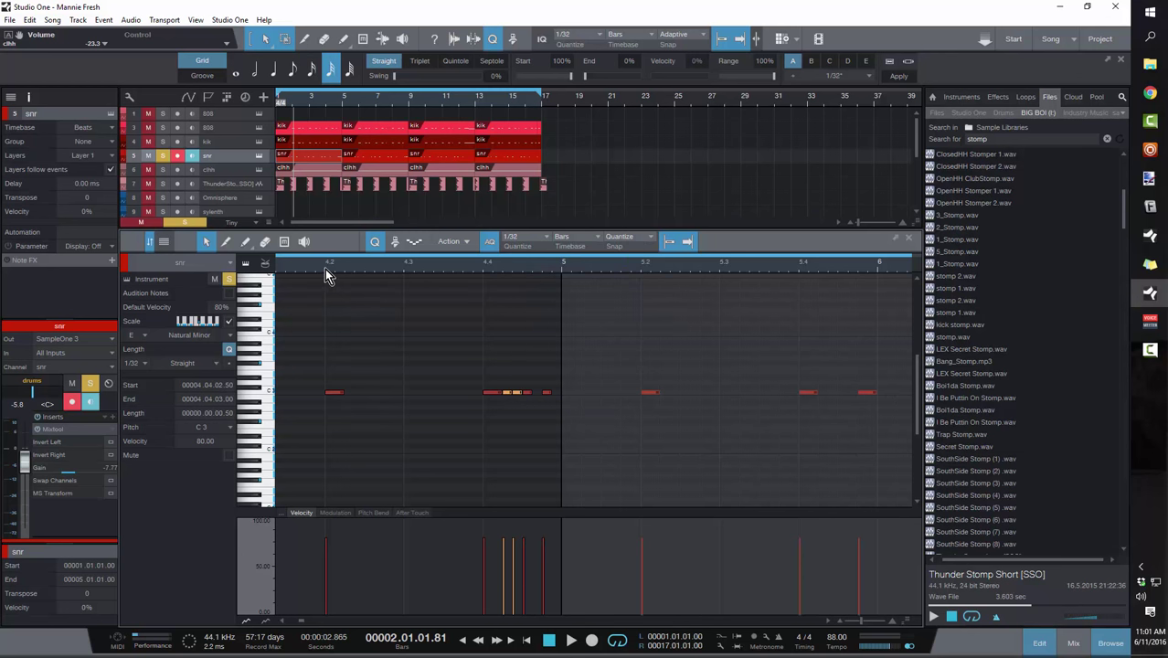
key(space)
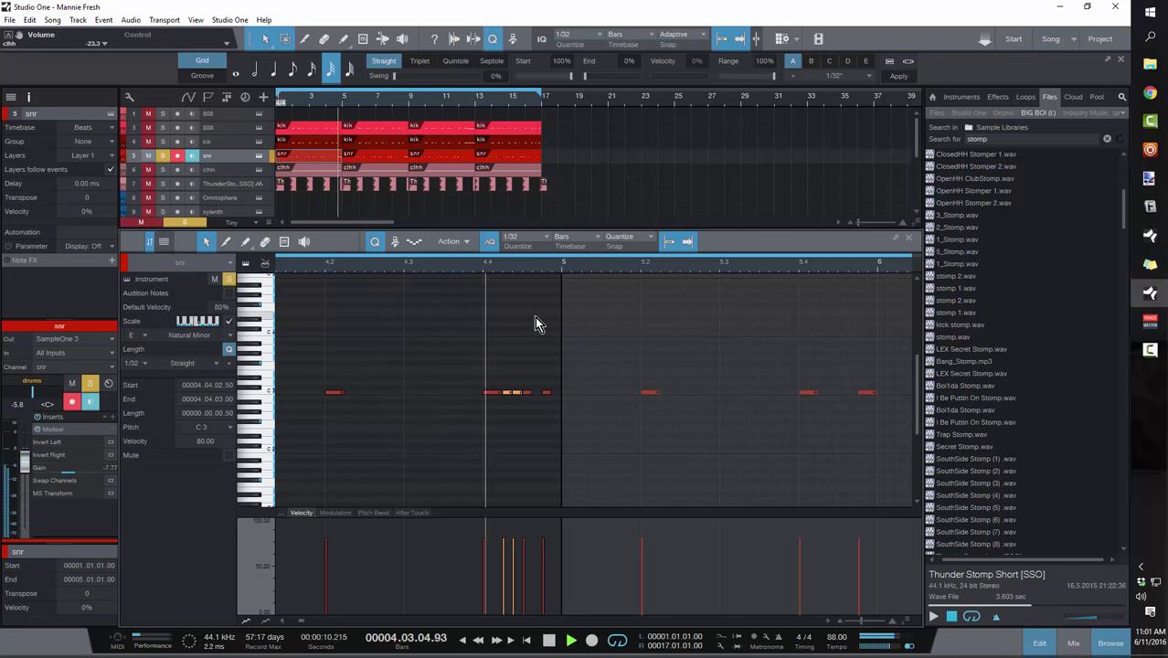
key(space)
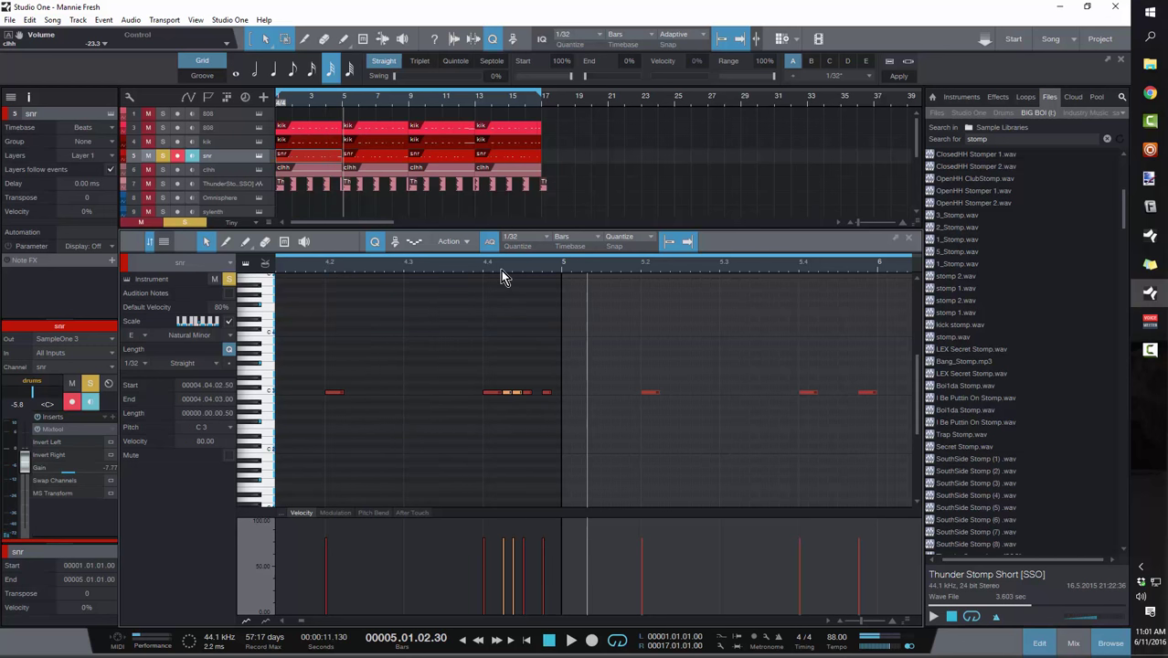
click(499, 328)
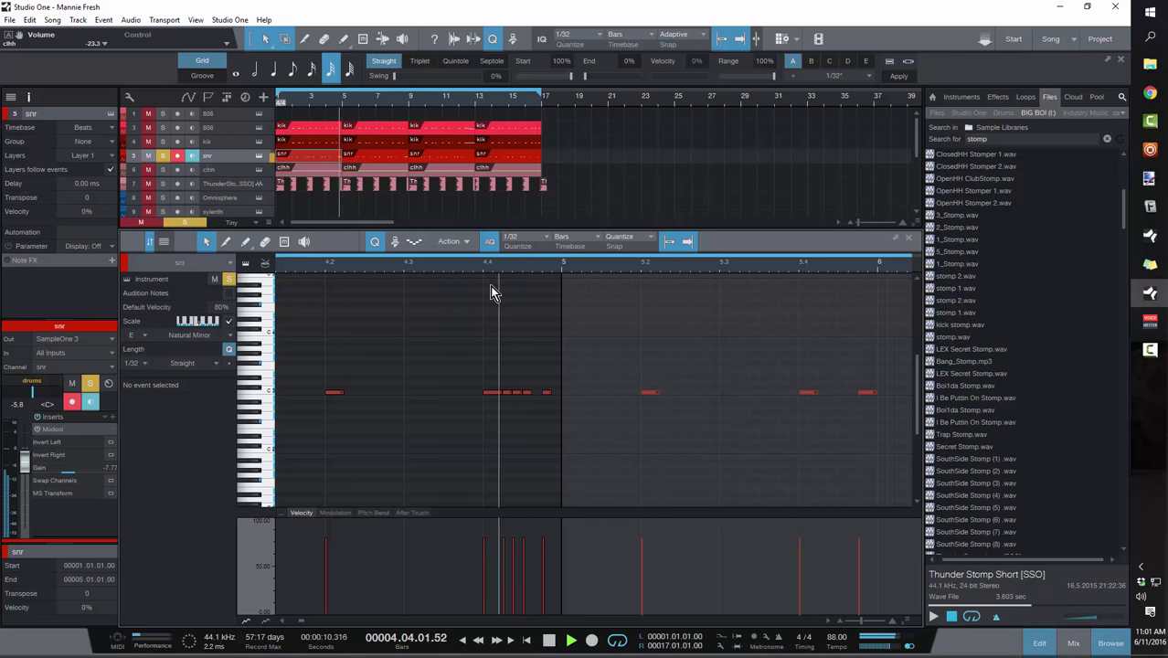
key(space)
Review the roll into bar 5, then play the whole pattern from the start.
drag(552, 268, 541, 297)
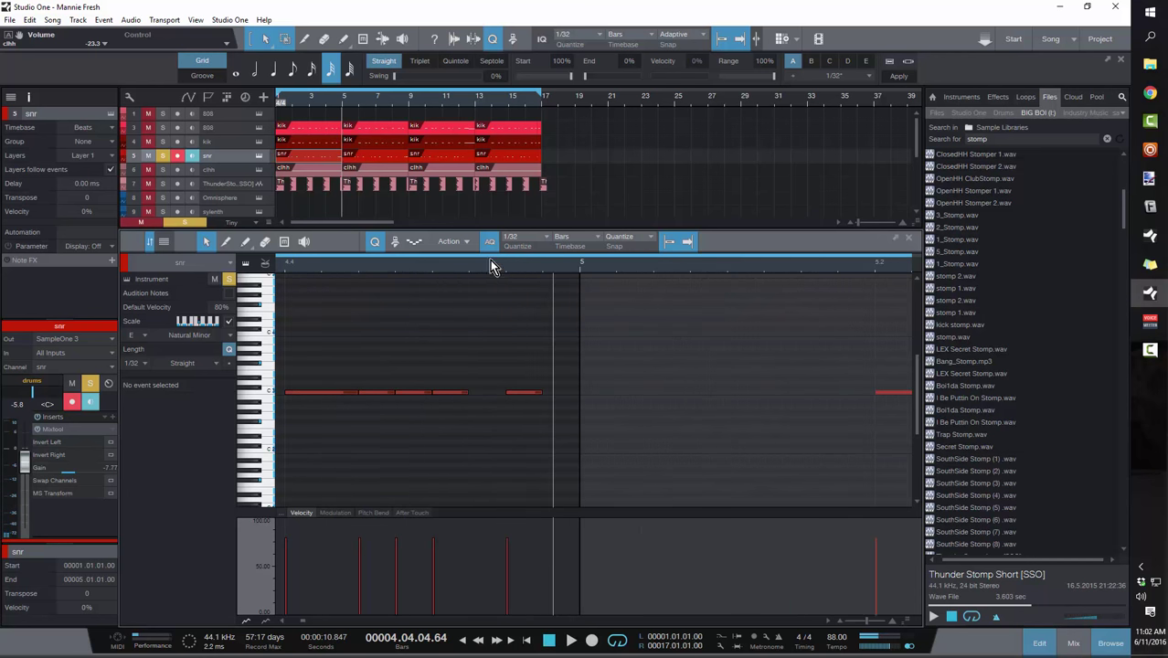
drag(462, 263, 546, 345)
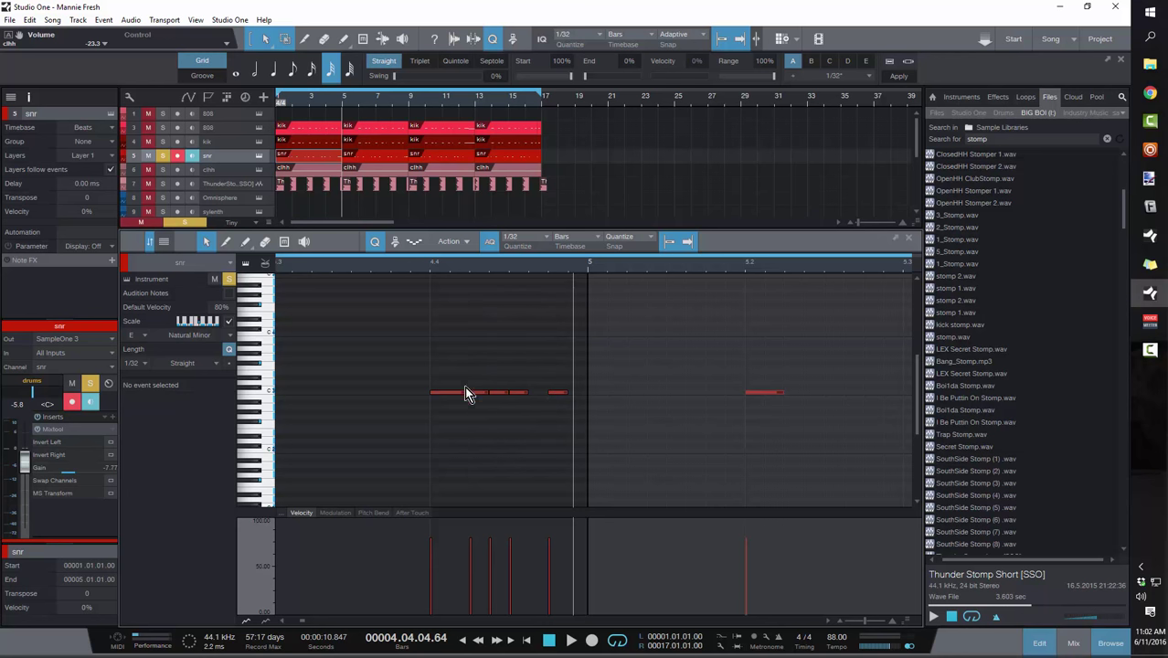
drag(457, 266, 464, 278)
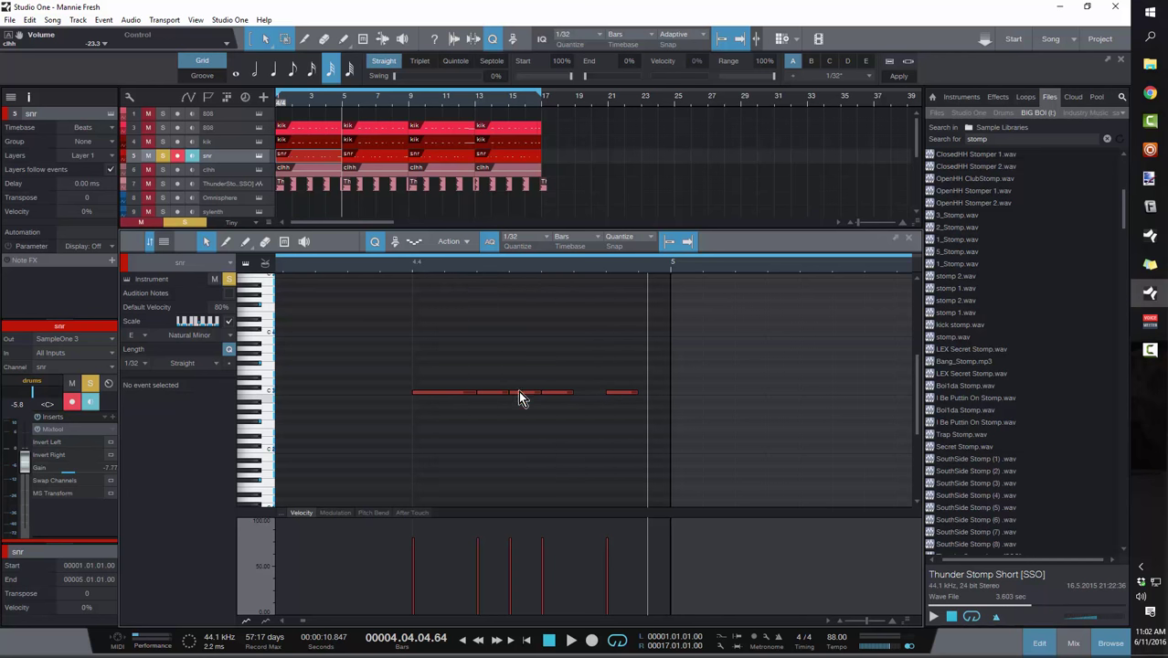
drag(500, 268, 526, 249)
key(Home)
key(space)
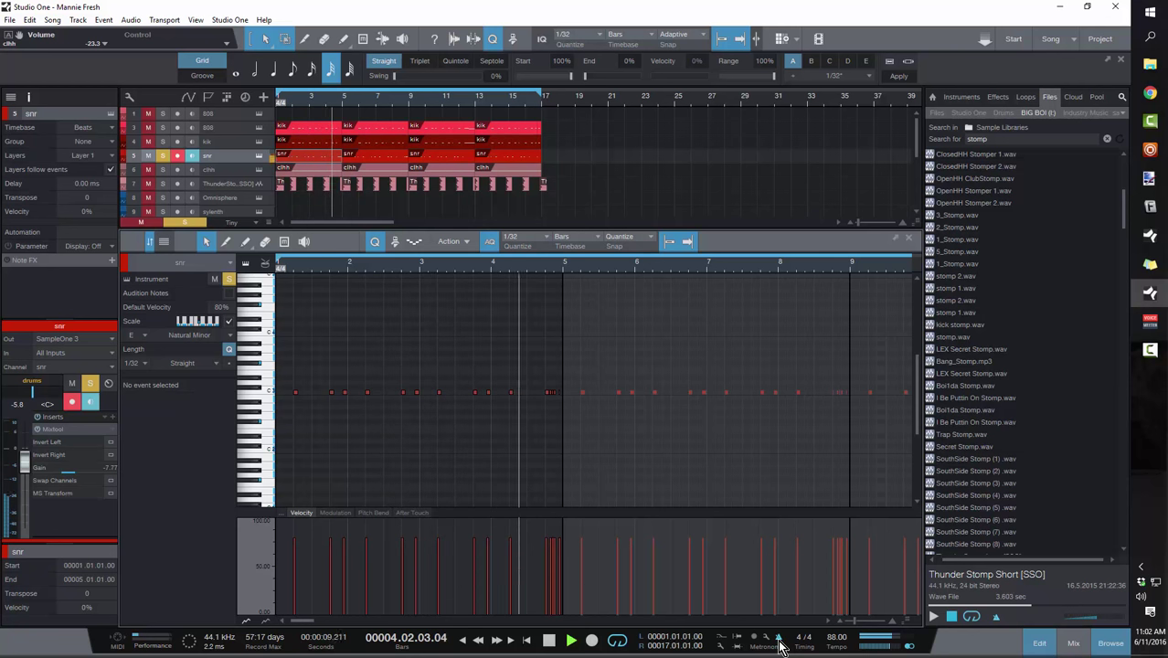
key(space)
Show the kik pattern zoomed to bars 1–5, solo kik, and play it from bar 1.
click(294, 143)
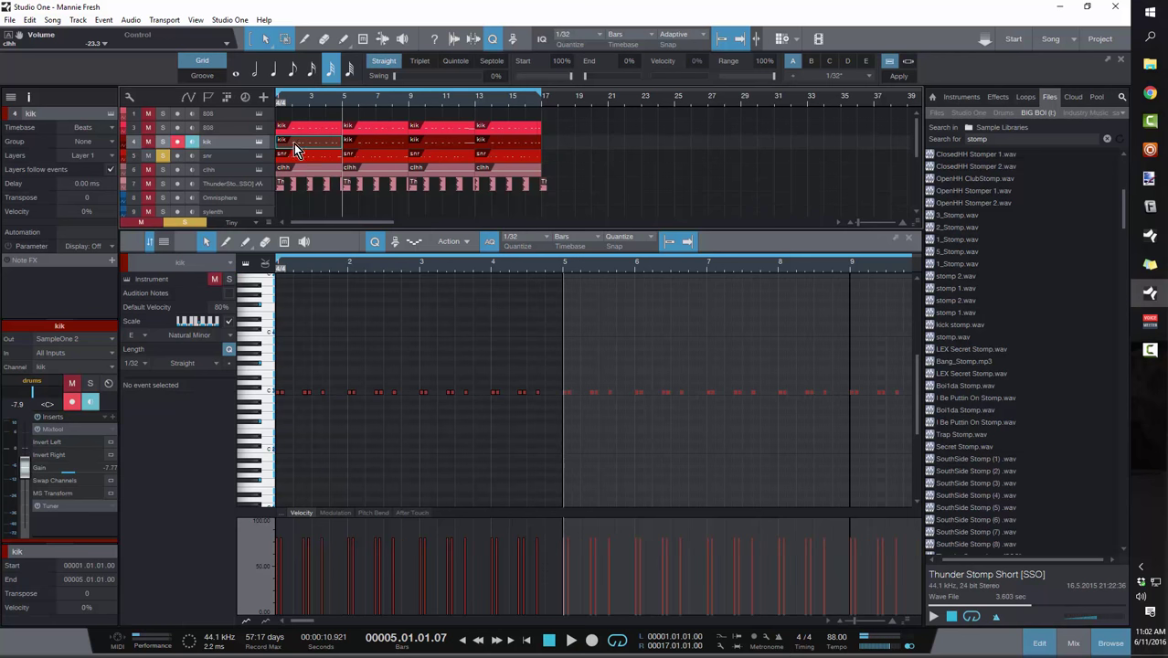
drag(315, 266, 316, 290)
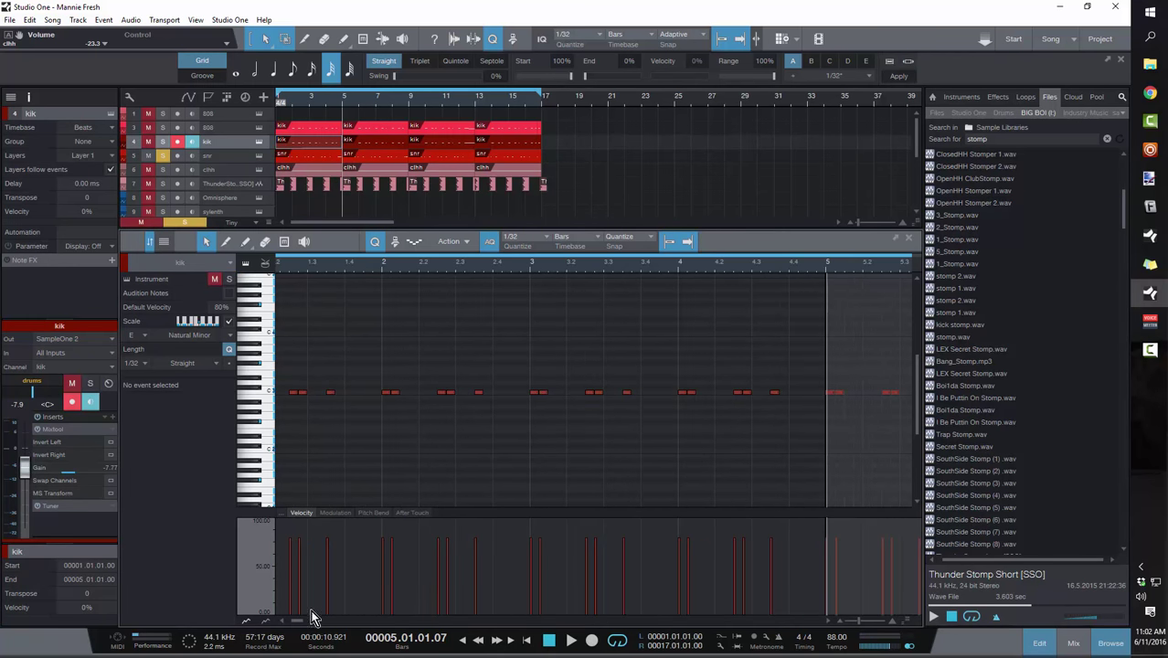
drag(310, 619, 302, 620)
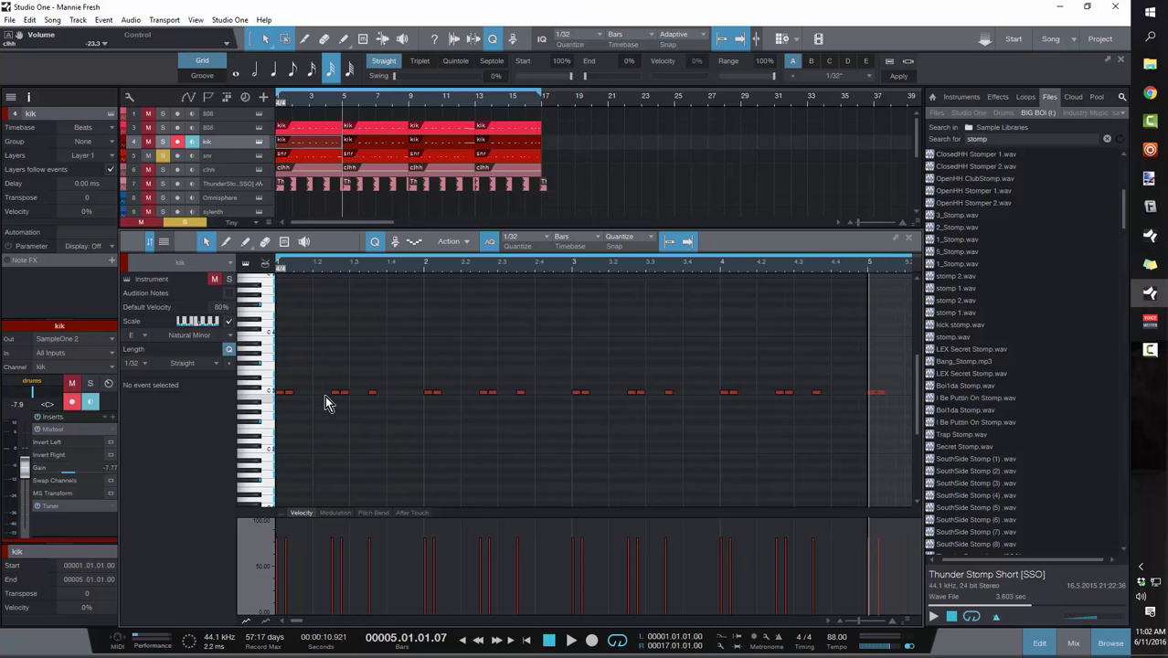
key(comma)
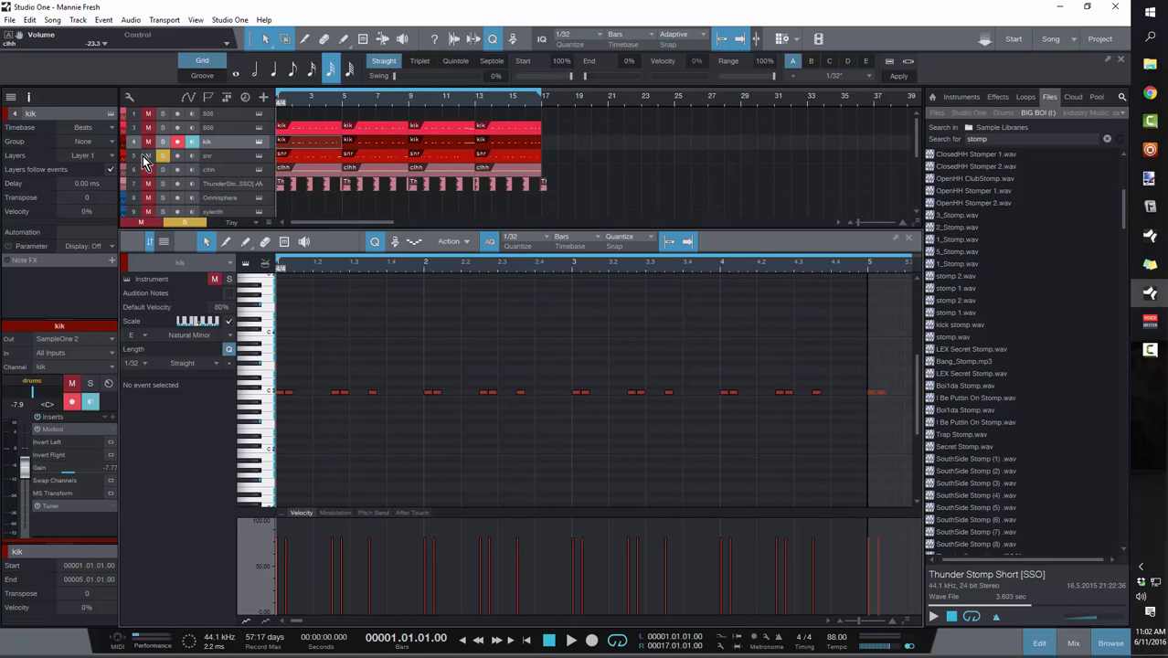
click(162, 143)
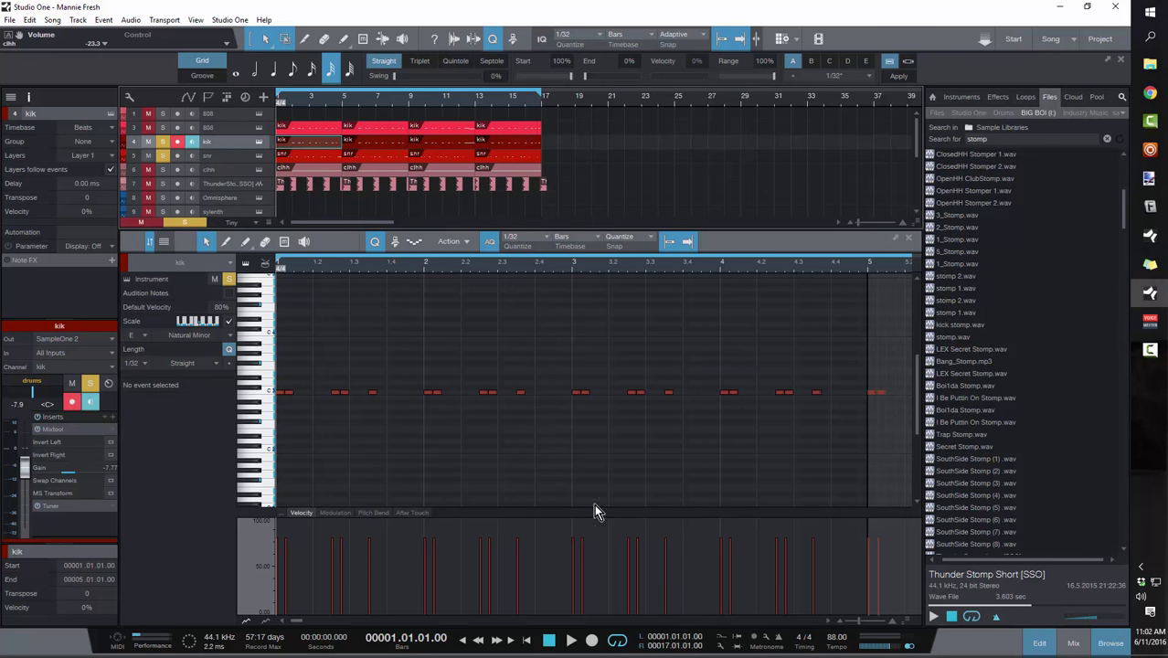
key(space)
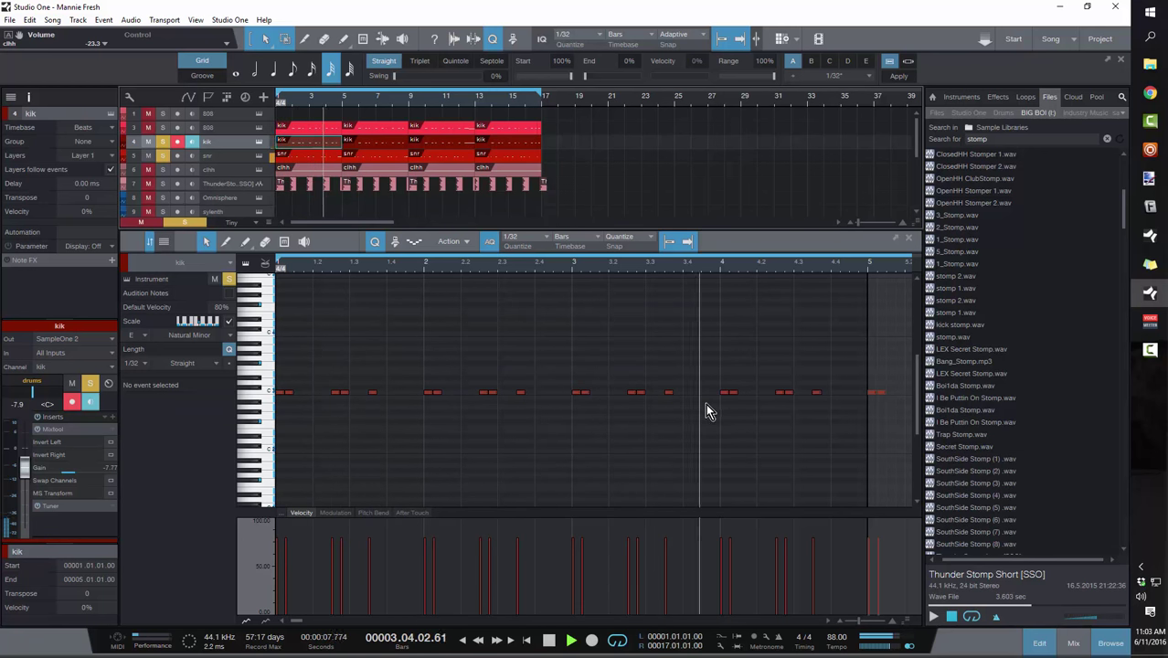
Set the kik editor grid to 1/16 and replay the kick pattern from the start.
click(543, 239)
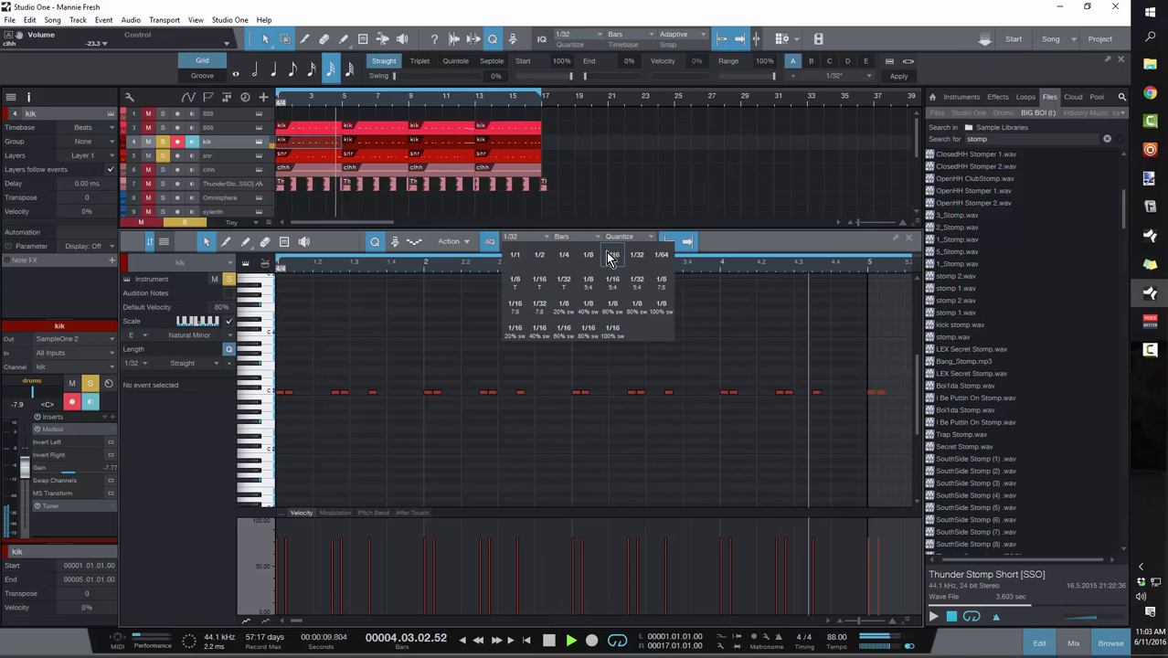
click(612, 256)
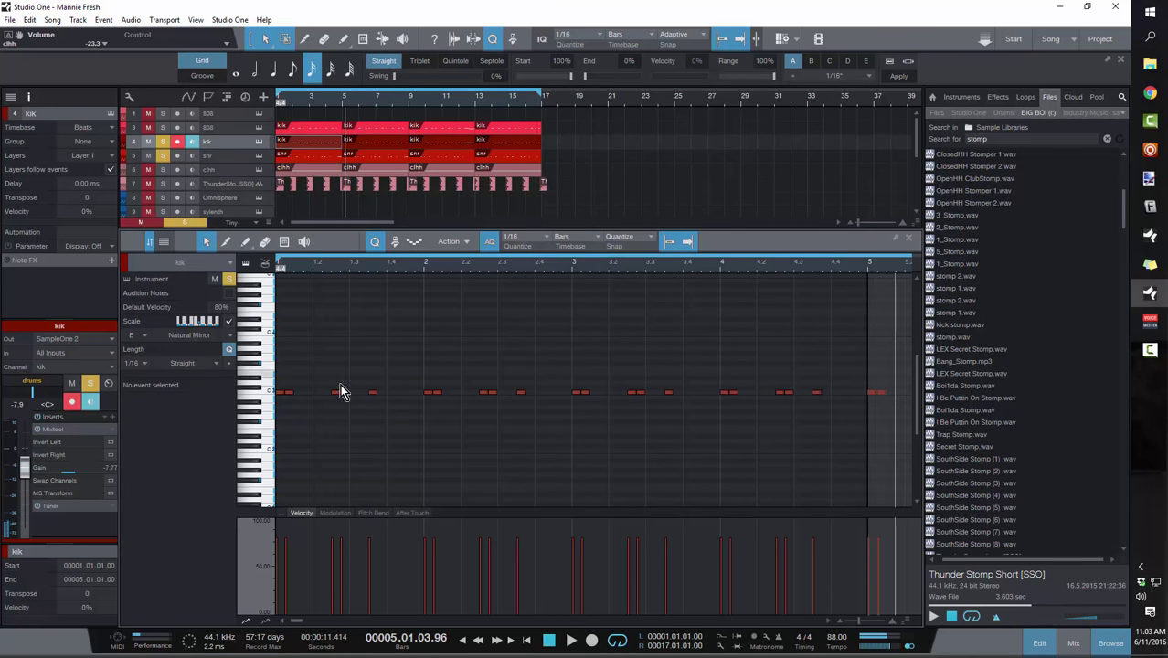
key(space)
key(e)
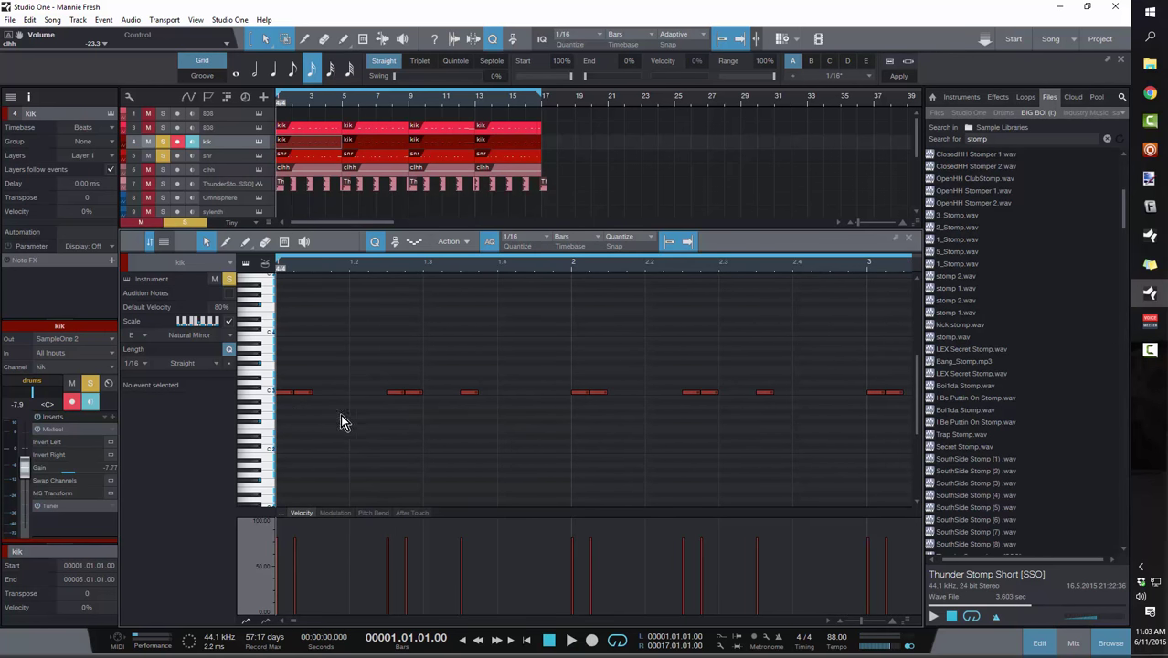
key(space)
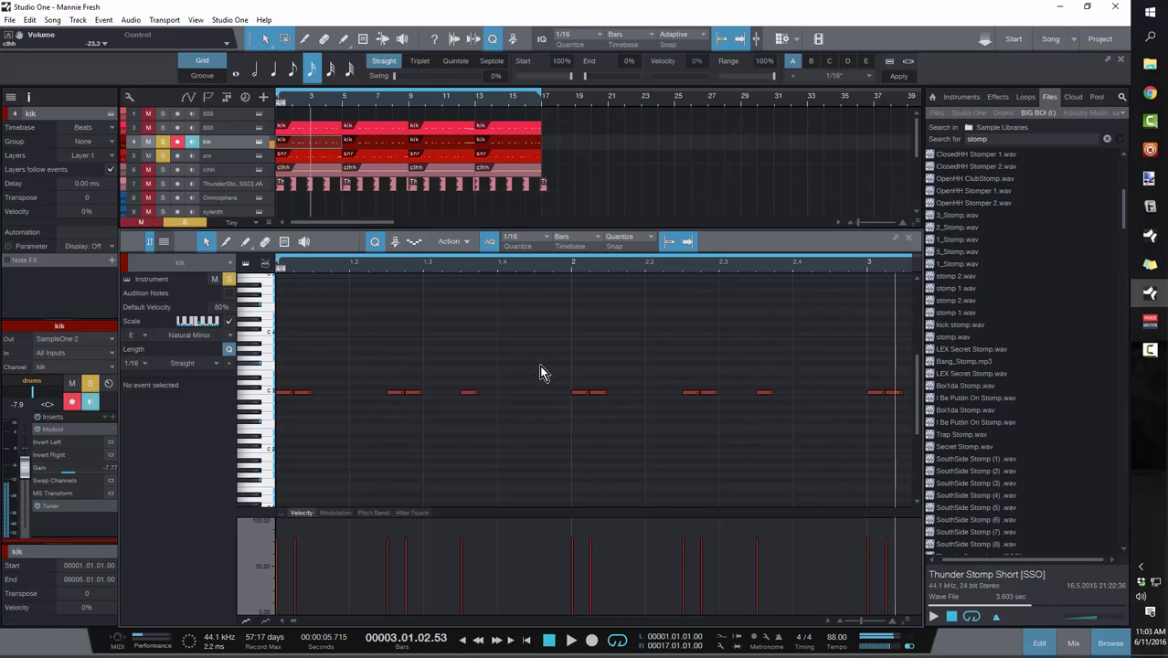
Show the clhh hi-hat pattern, audition its sound, and play it from the start.
click(159, 174)
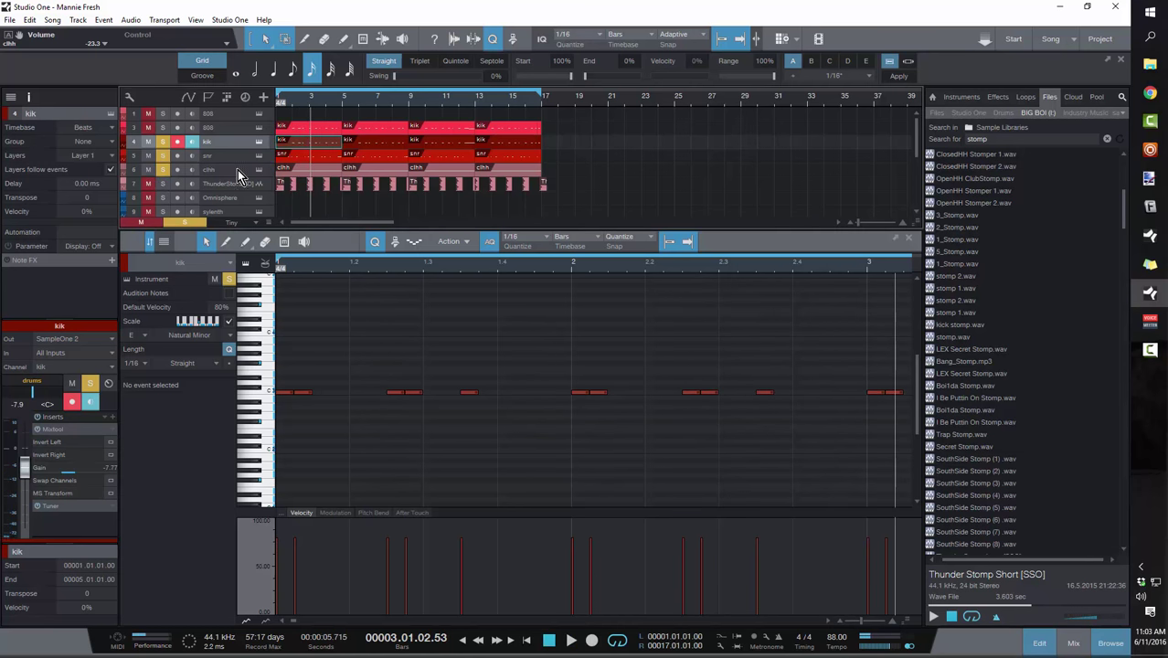
click(306, 174)
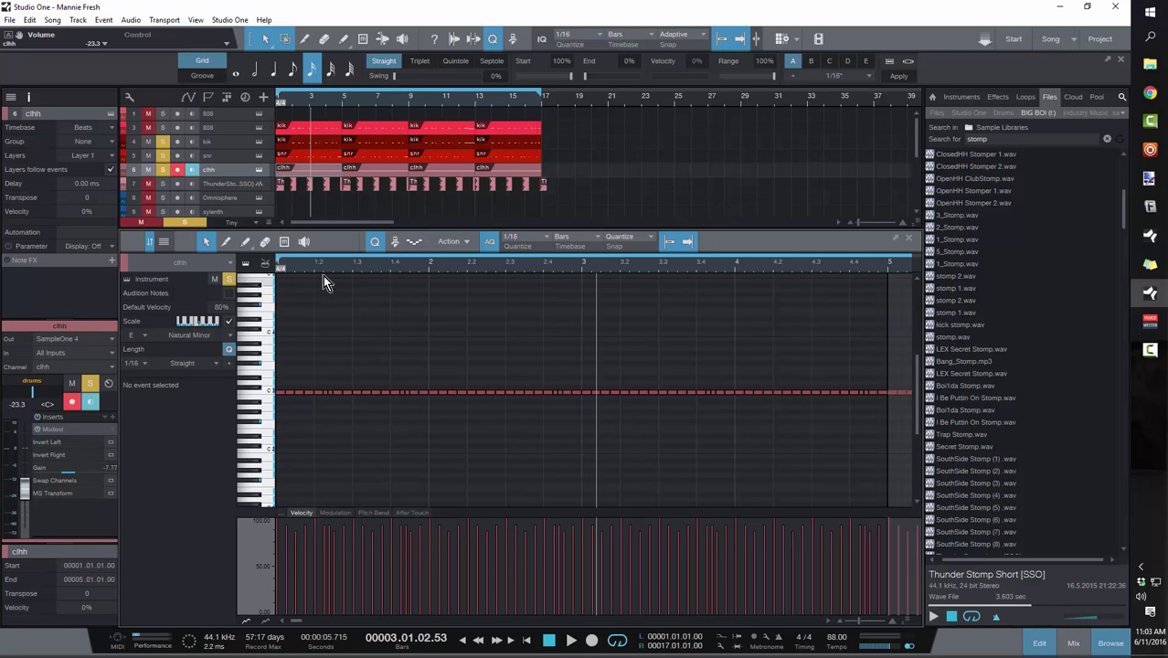
click(266, 393)
drag(325, 267, 325, 246)
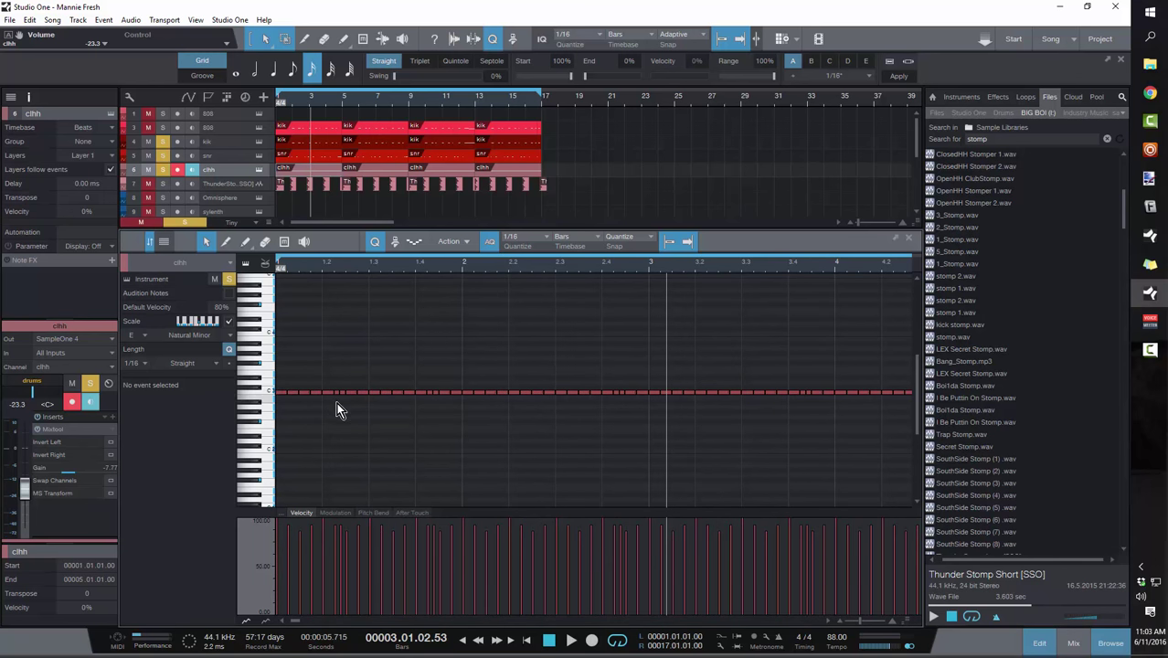
key(comma)
key(space)
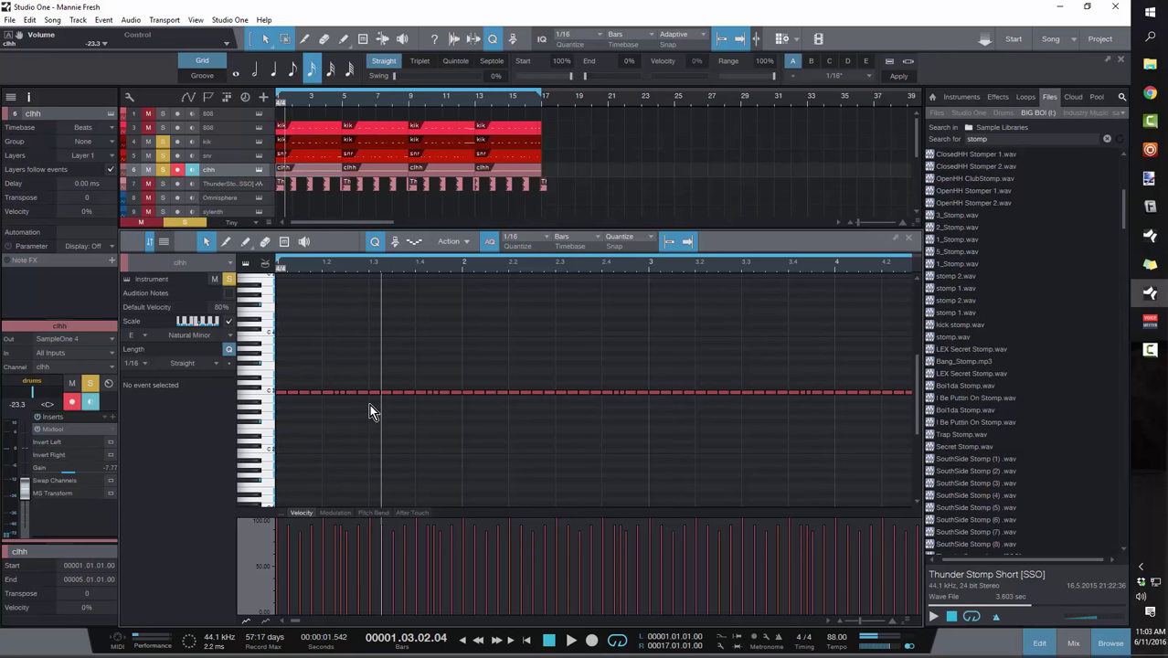
key(comma)
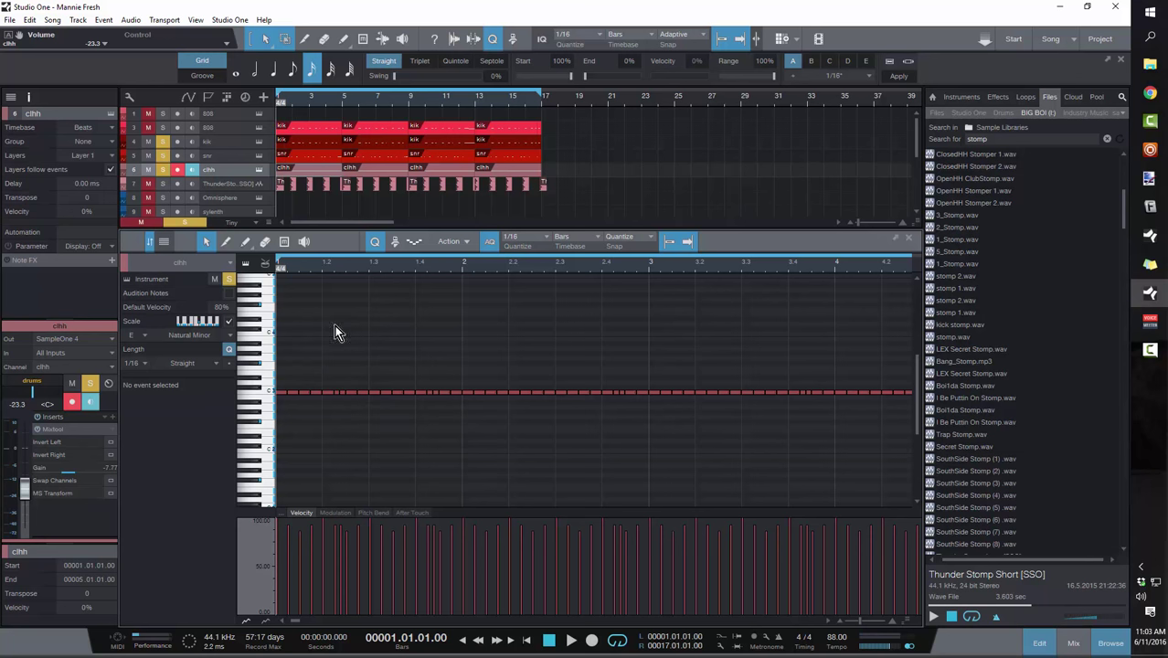
Zoom in and select the two short hi-hat notes in bar 1 beat 2.
scroll(360, 449, up, 3)
mouse_move(335, 267)
mouse_down()
mouse_move(334, 292)
mouse_move(340, 281)
mouse_up()
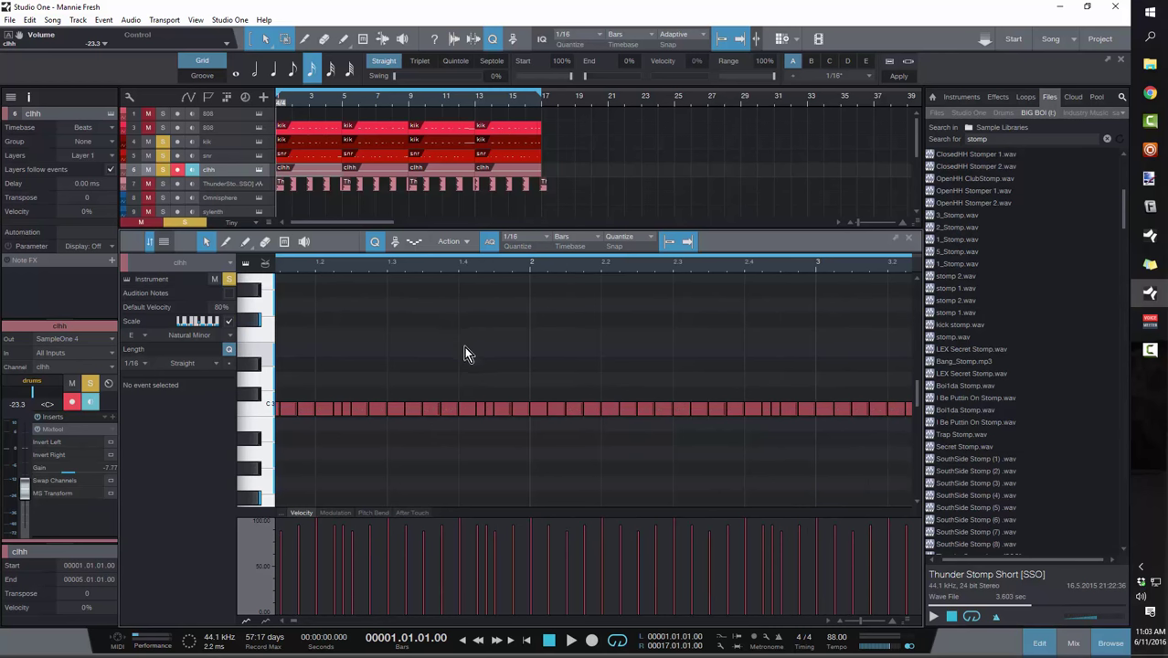
click(348, 419)
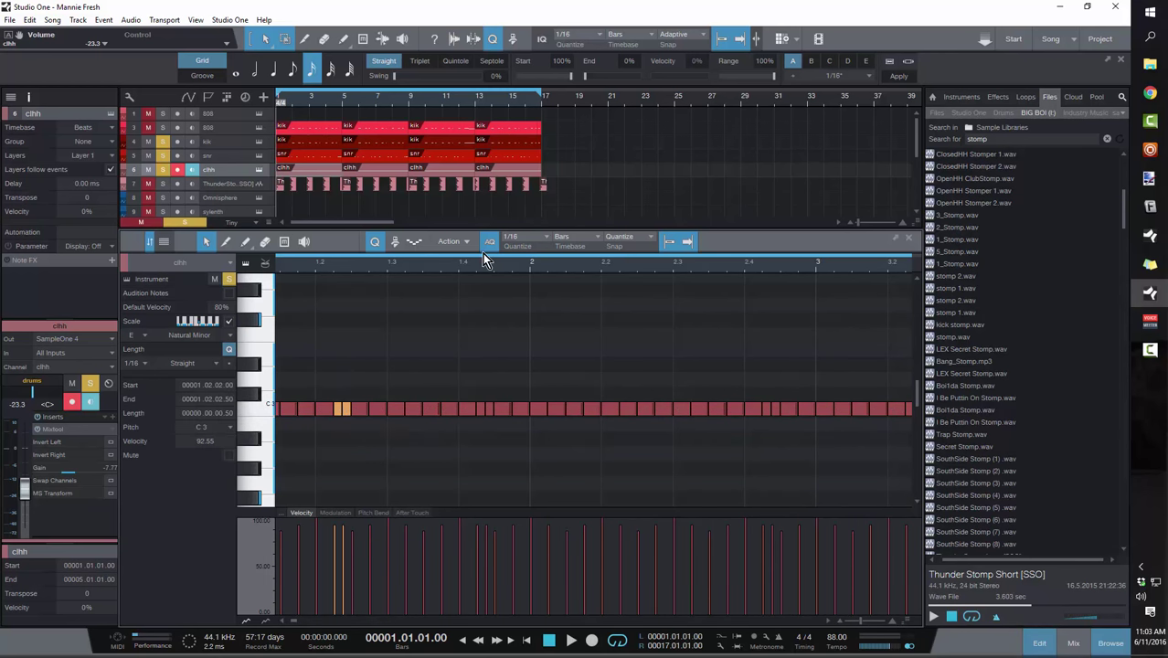
Set the hi-hat grid to 1/32 and select hi-hat notes near beat 1.4 and bar 2.
click(537, 244)
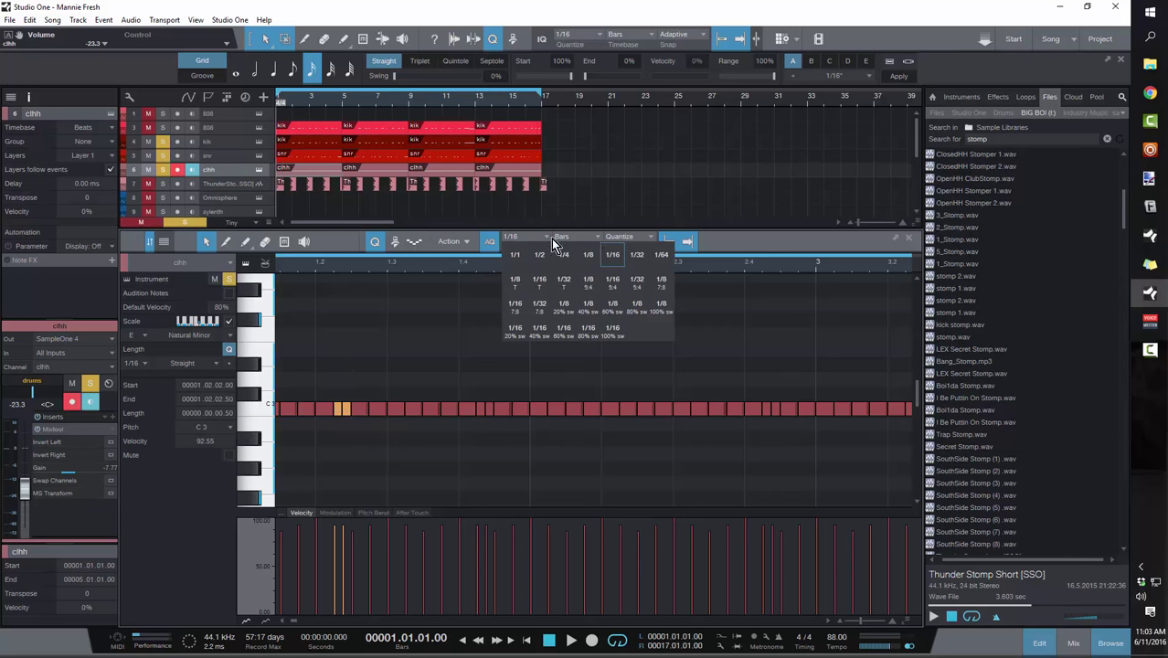
click(634, 256)
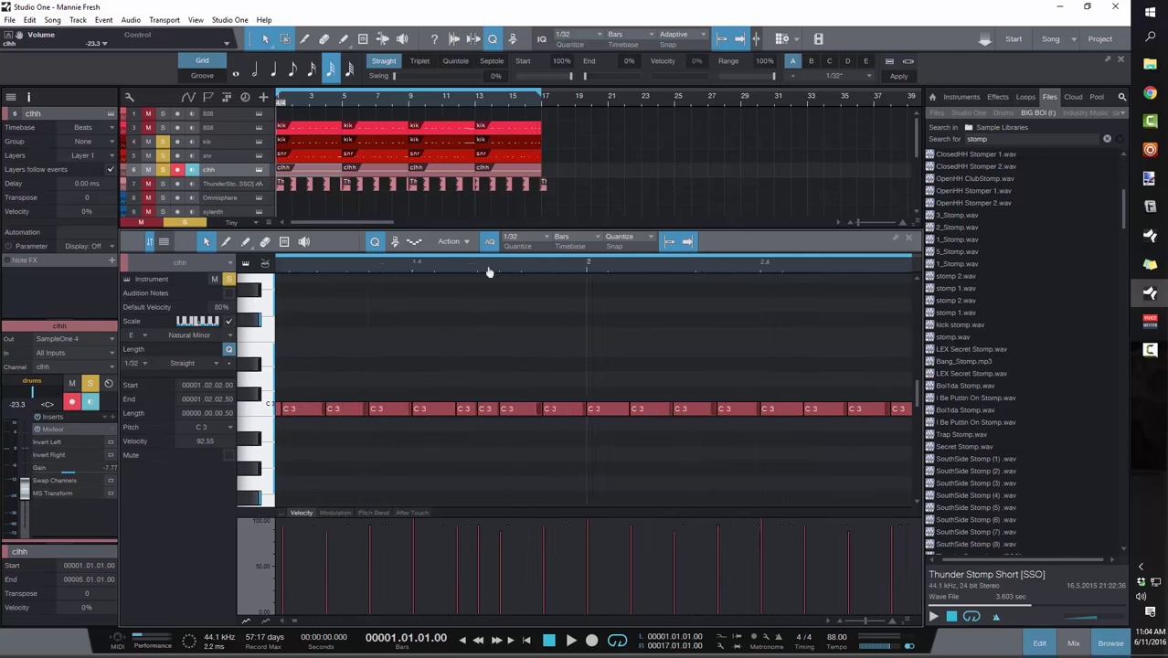
drag(486, 267, 482, 252)
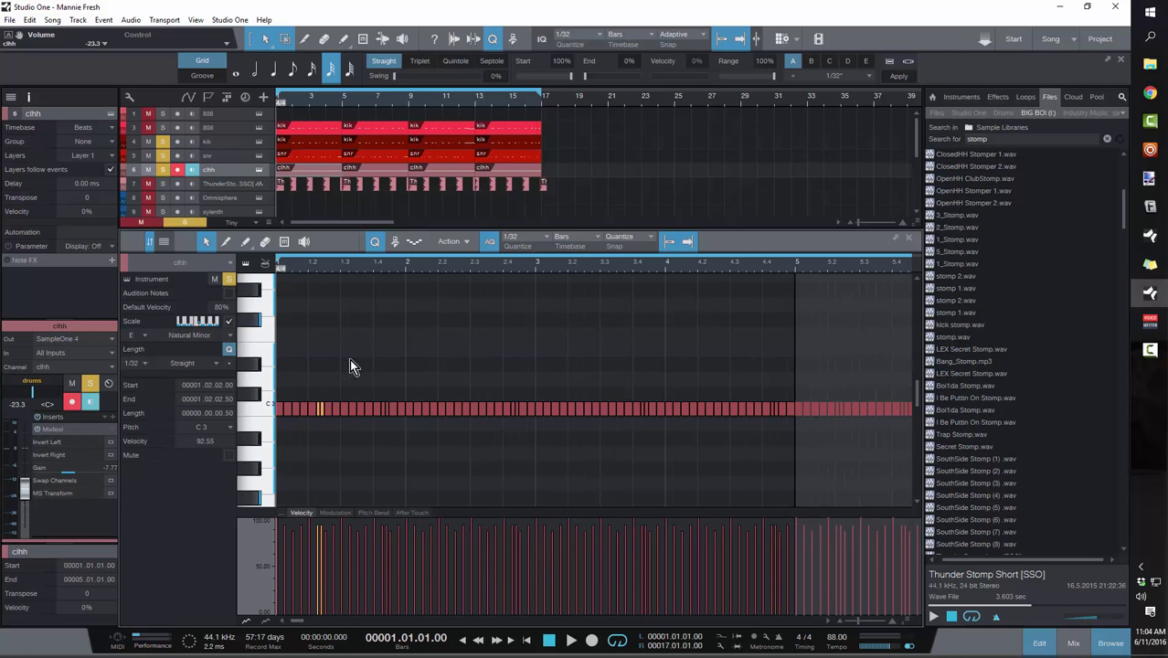
drag(388, 270, 394, 307)
scroll(428, 439, left, 5)
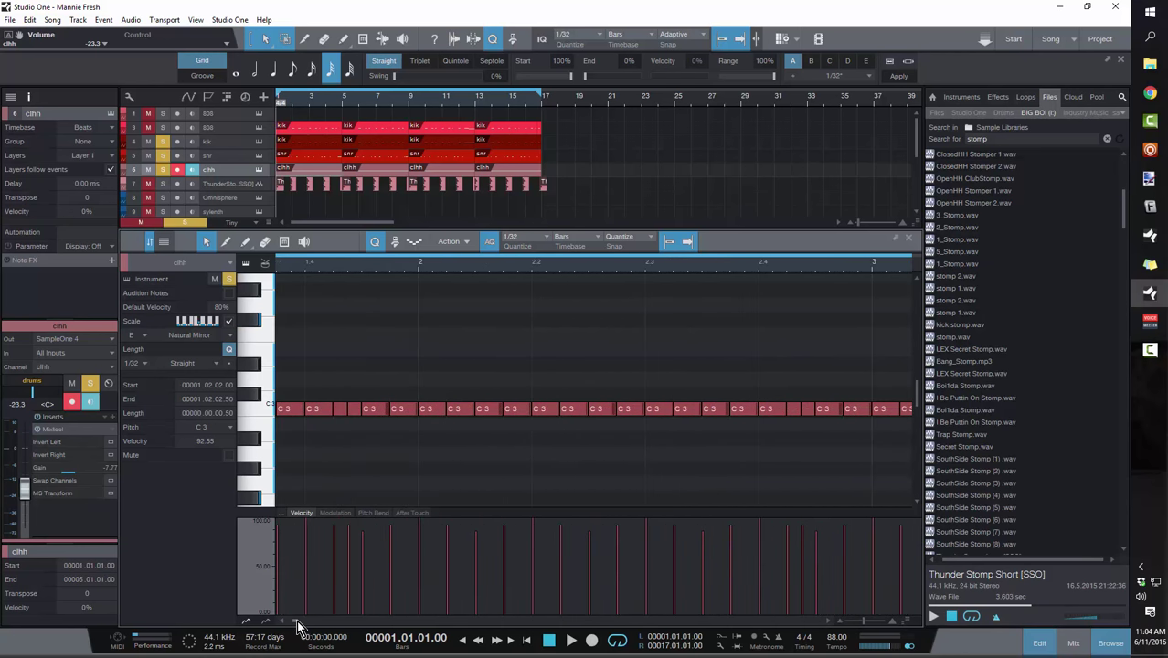
click(429, 409)
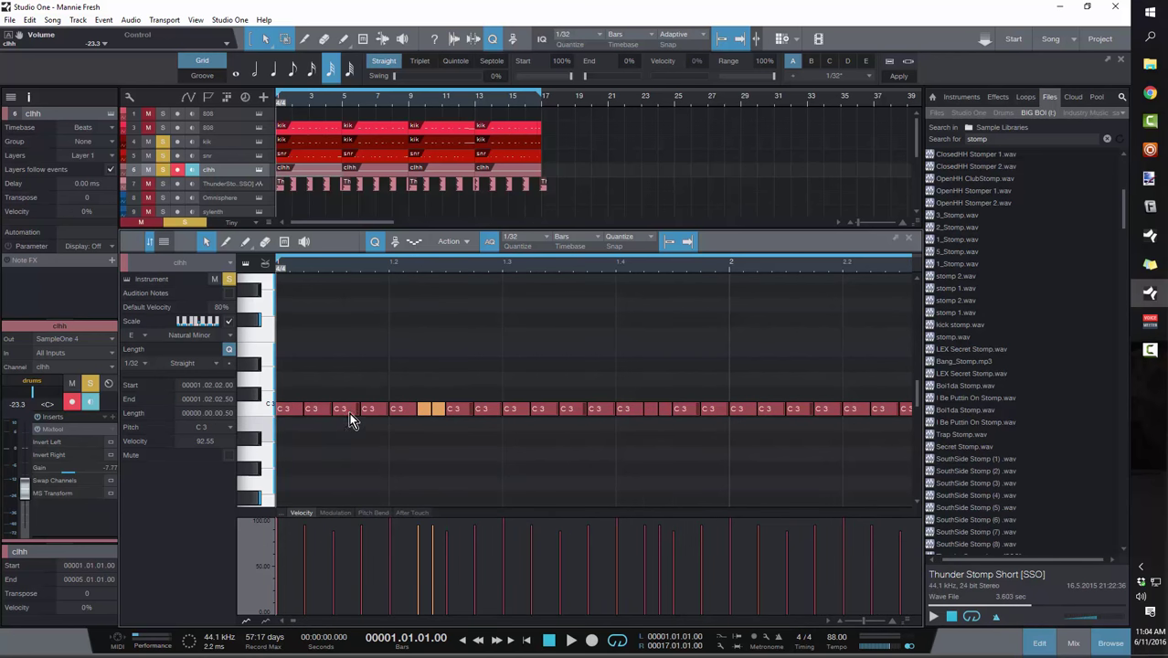
click(823, 408)
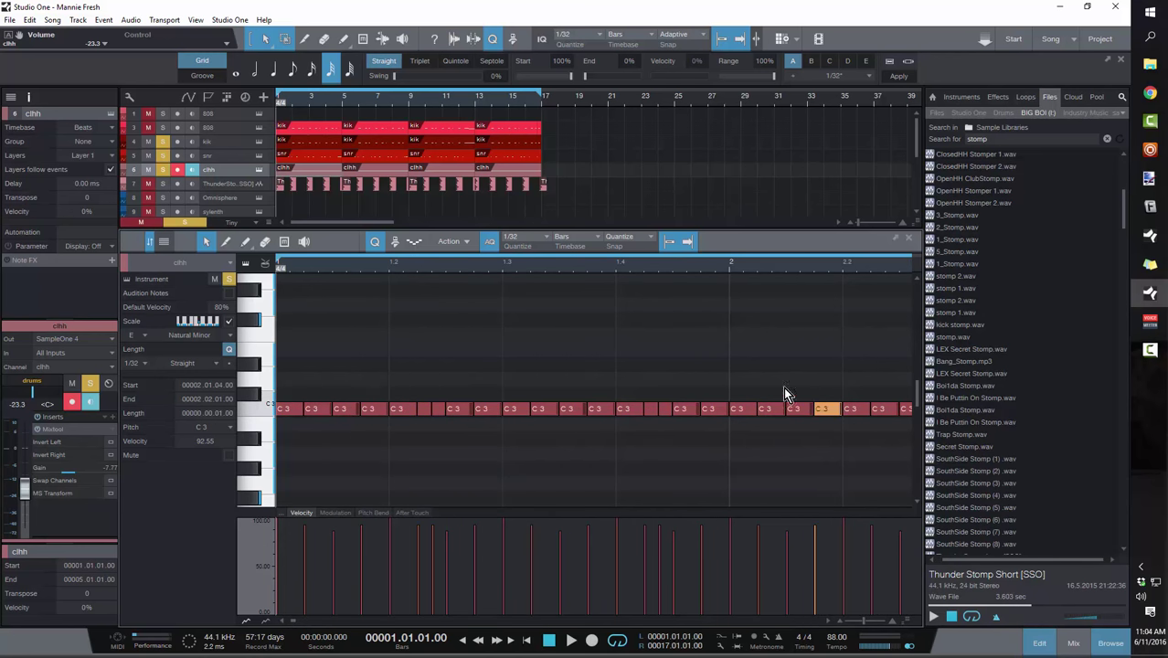
Zoom out and listen through the first four bars of the hi-hat pattern.
drag(456, 279, 462, 245)
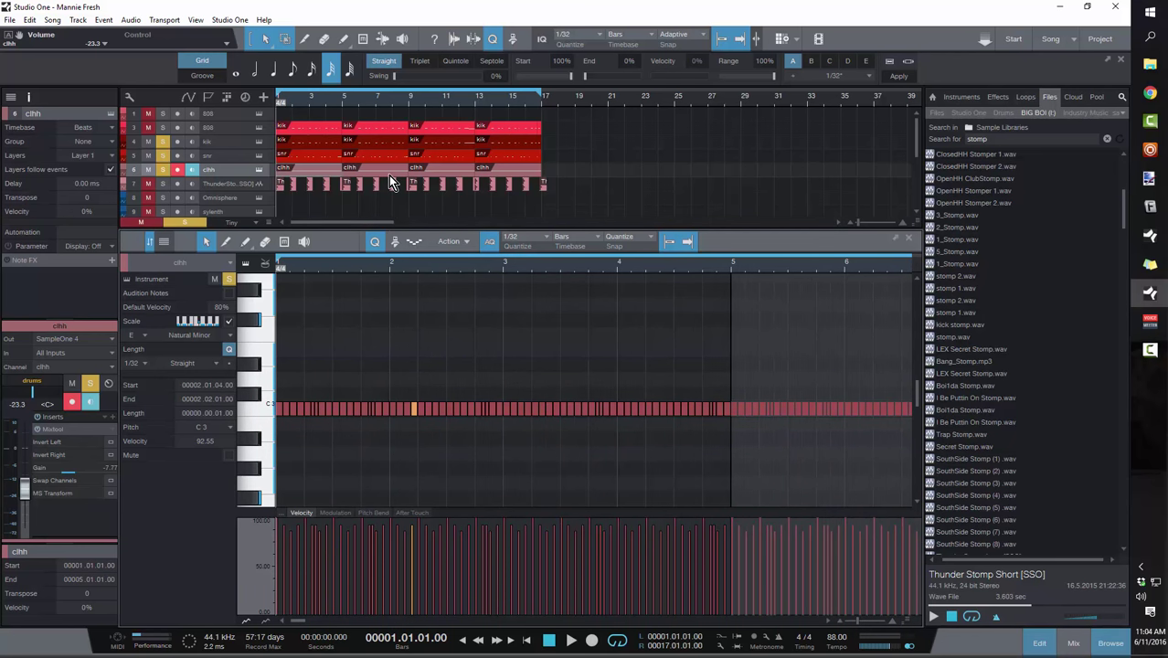
key(space)
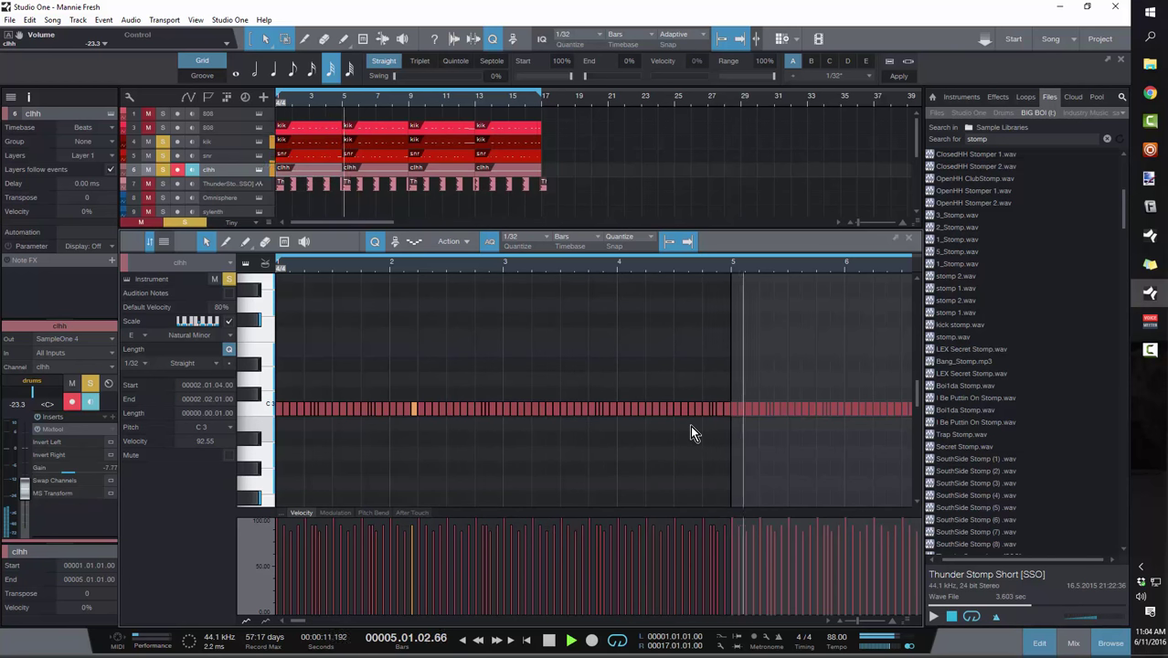
key(space)
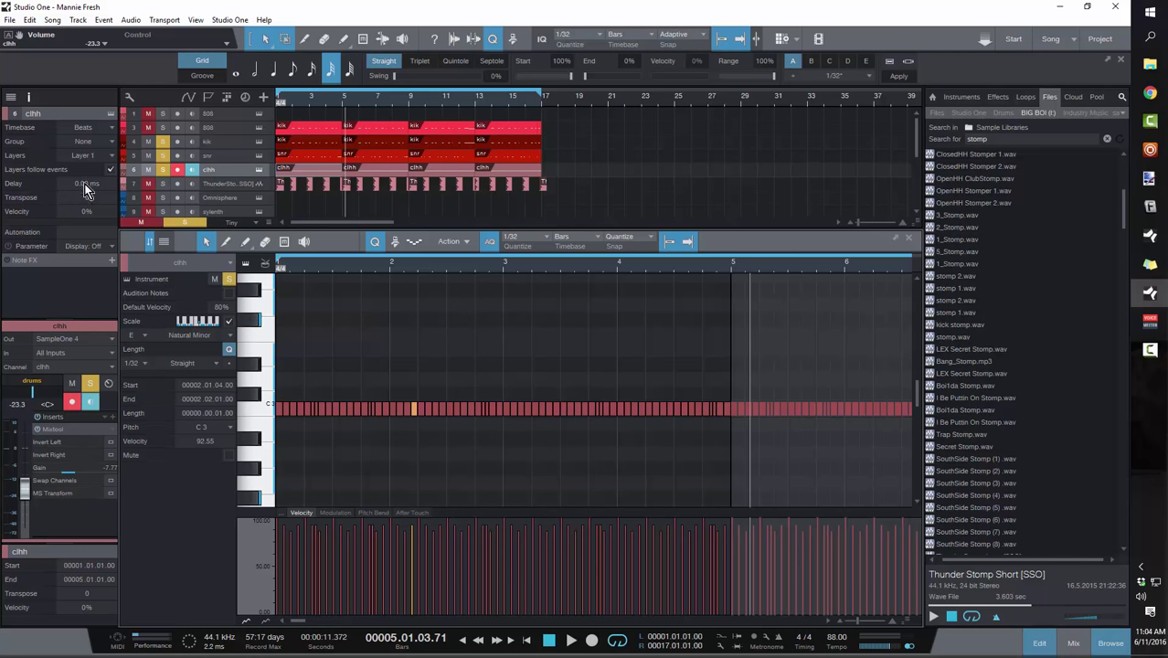
click(165, 190)
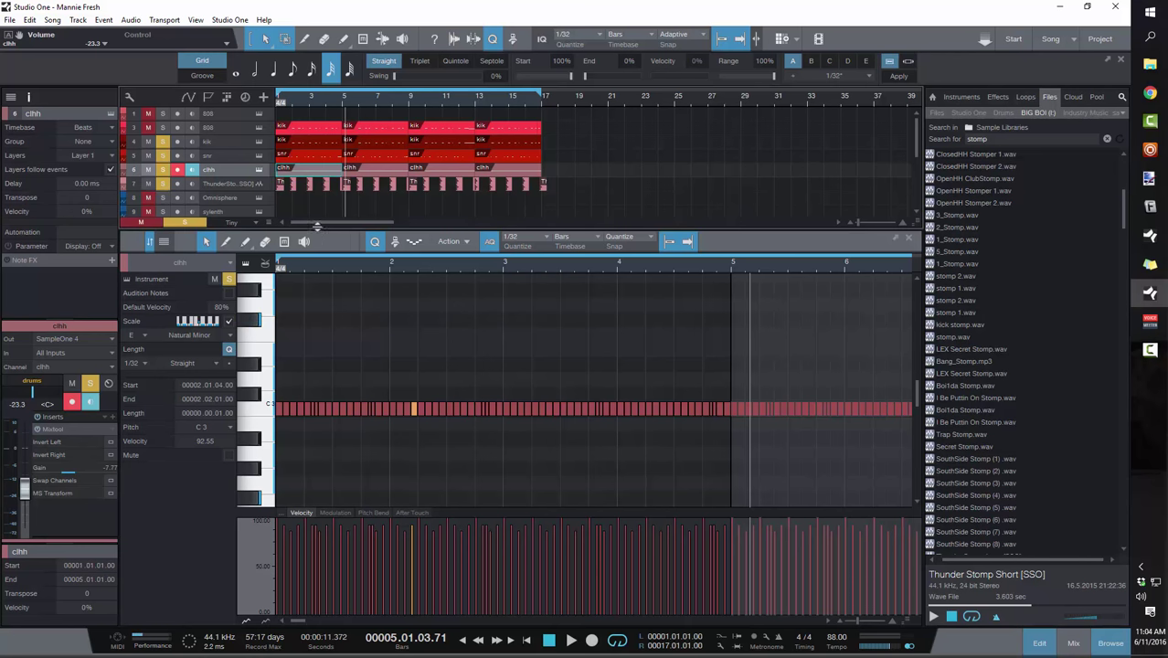
Show the Thunder Stomp audio hits in the editor around bar 2 on a 1/8 grid.
click(279, 201)
click(260, 183)
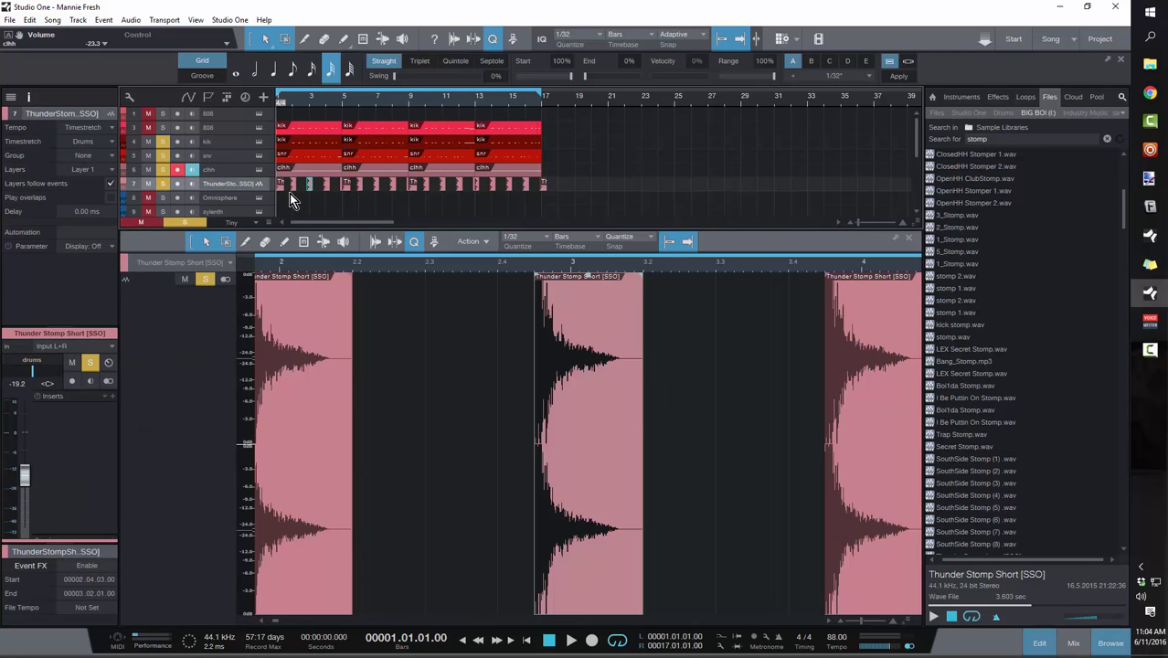
key(e)
key(w)
key(w)
key(w)
key(w)
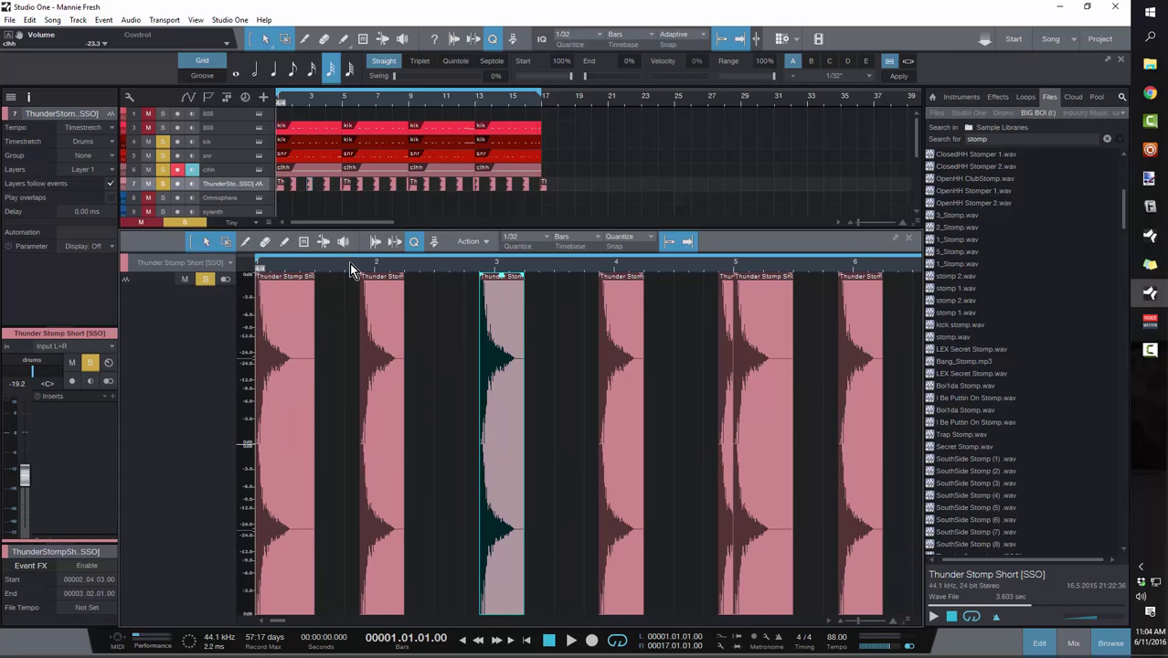
drag(362, 270, 363, 281)
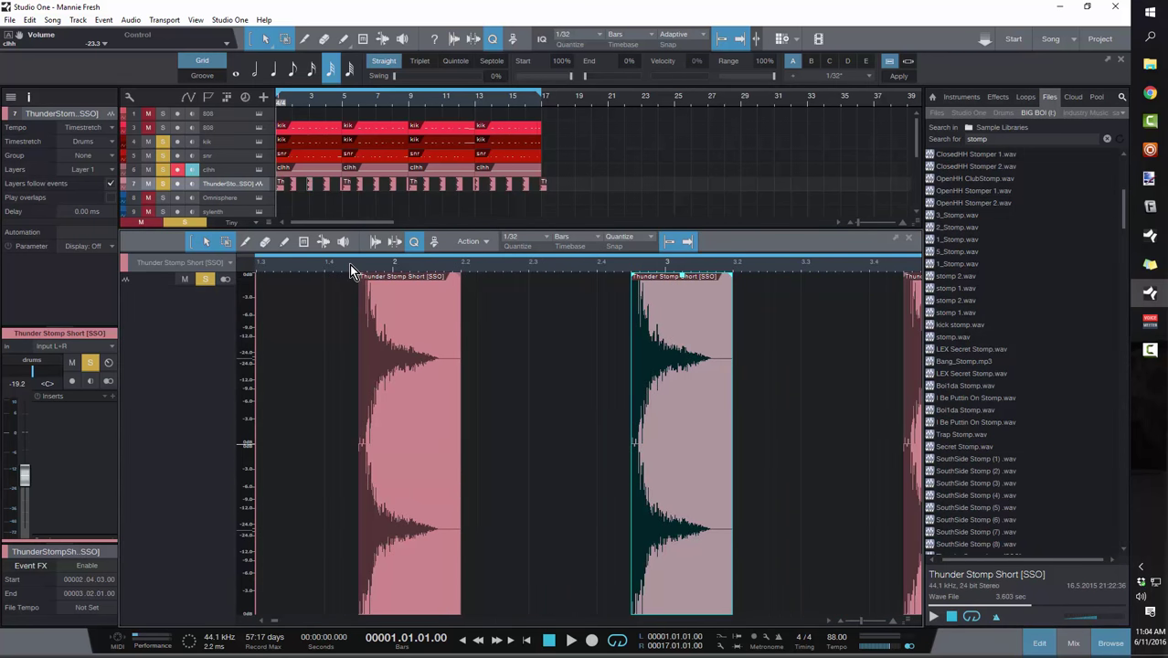
click(515, 237)
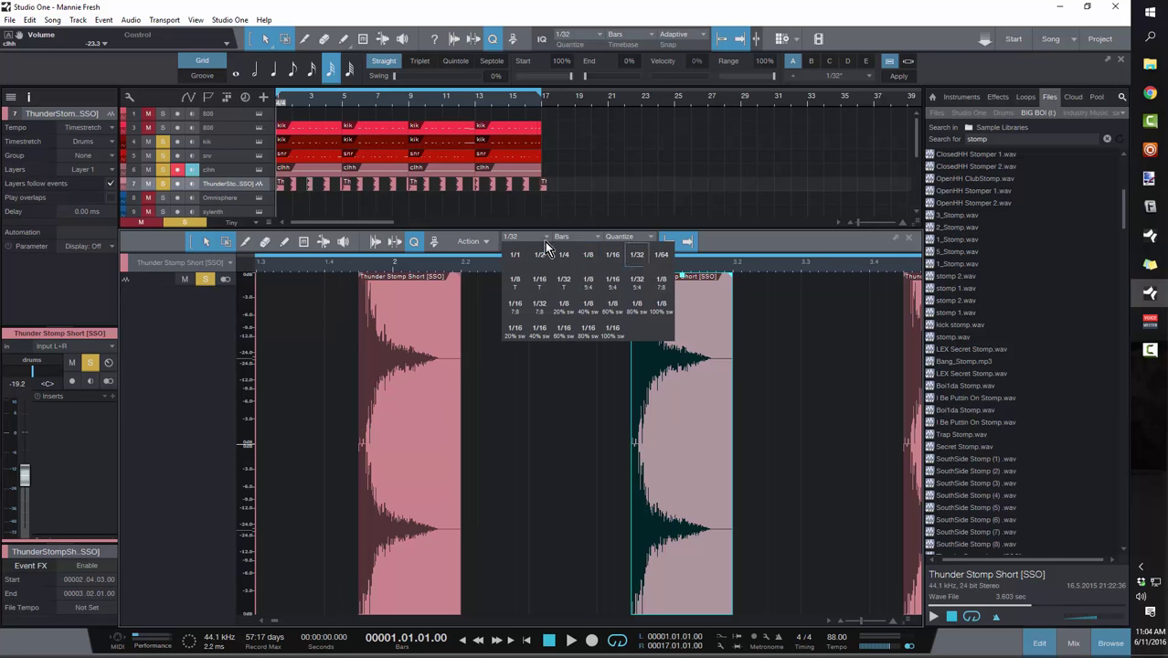
click(589, 263)
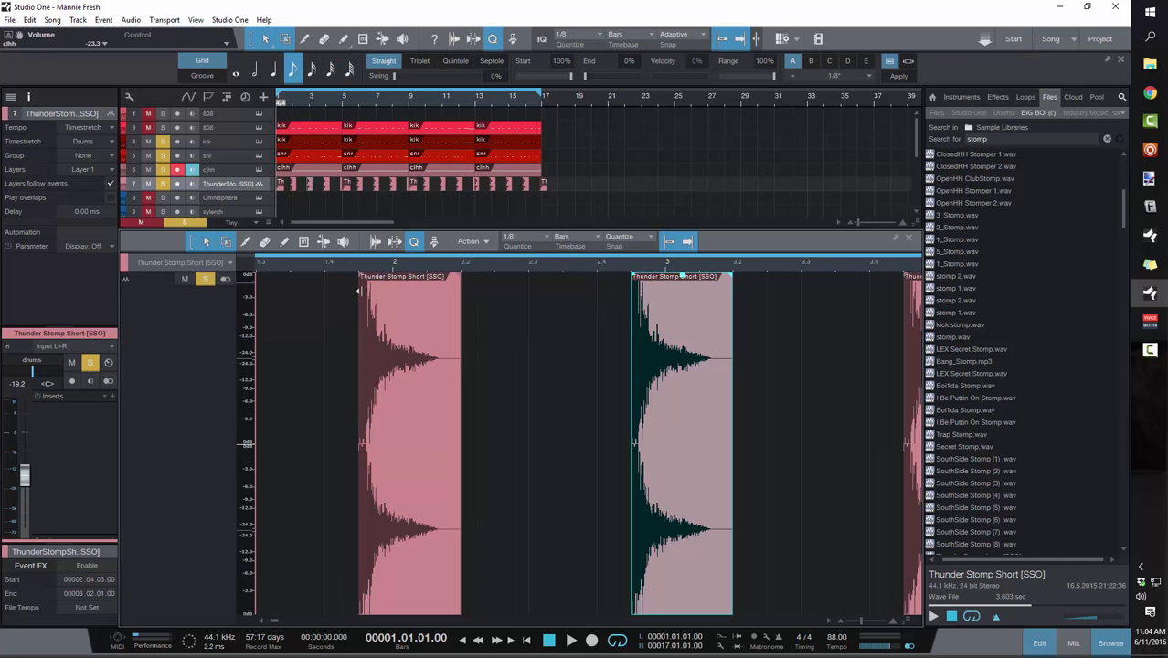
Play back the stomp hits, return to the song start, and enable clhh monitoring.
scroll(377, 269, up, 3)
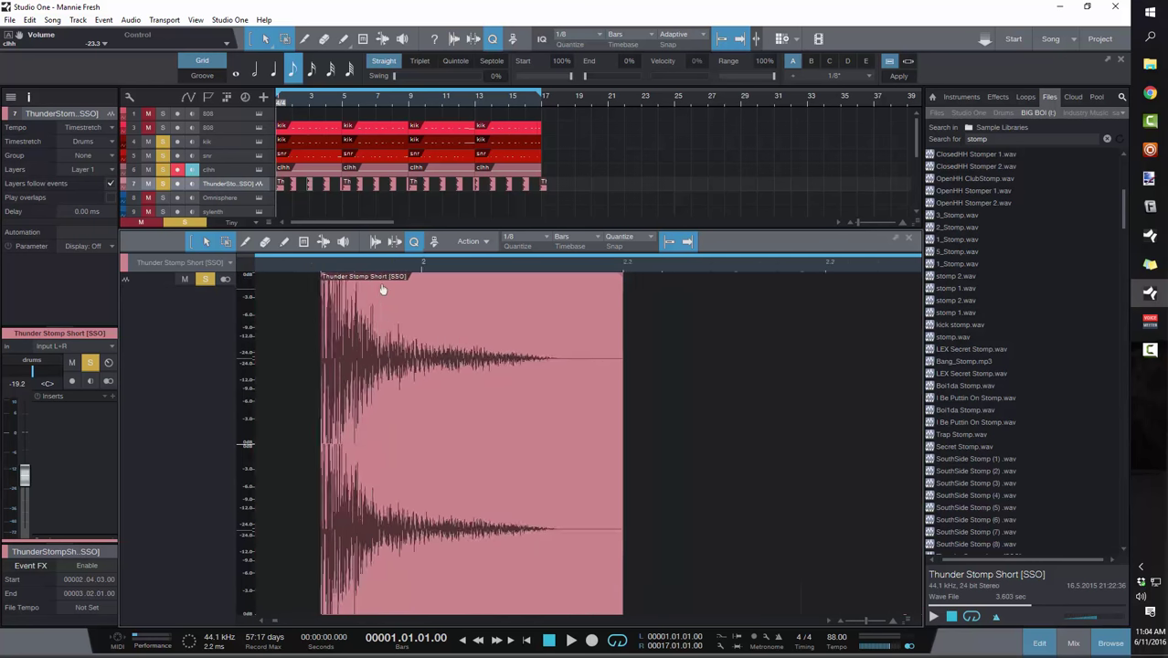
scroll(382, 268, down, 4)
scroll(388, 267, up, 1)
scroll(388, 267, down, 3)
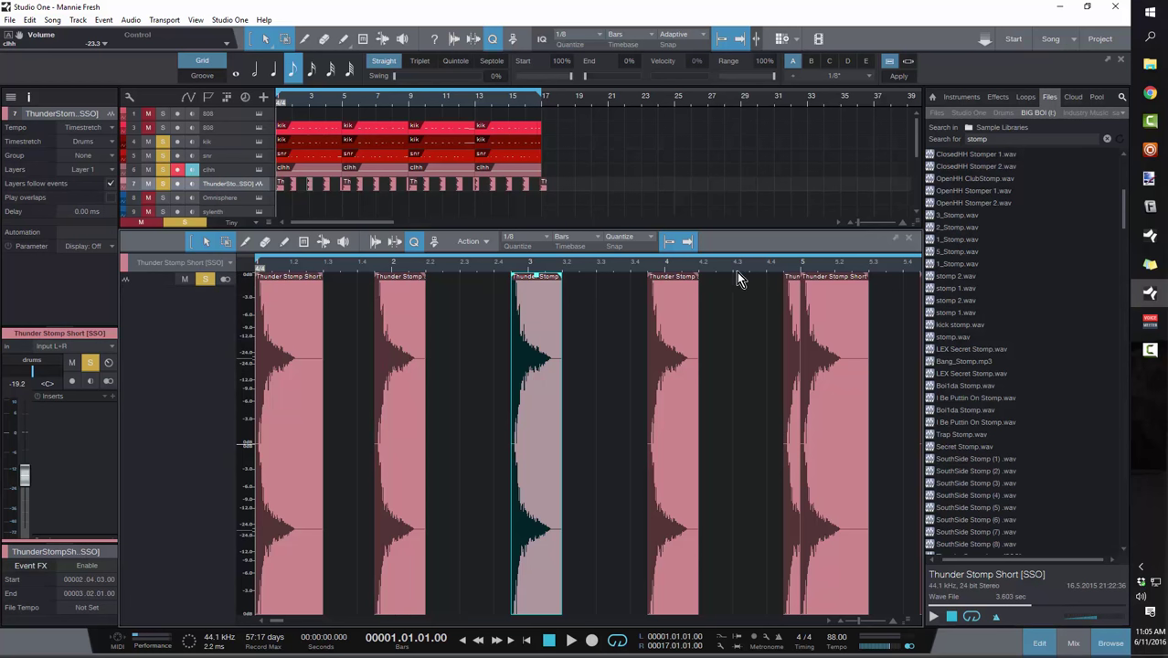
key(space)
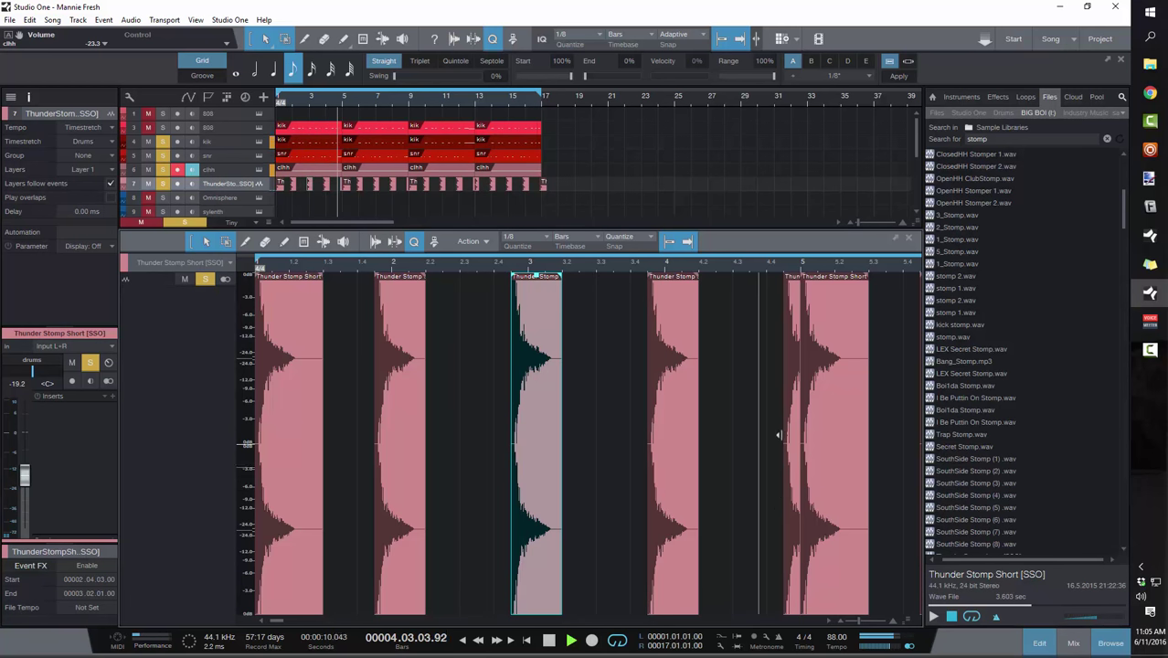
key(space)
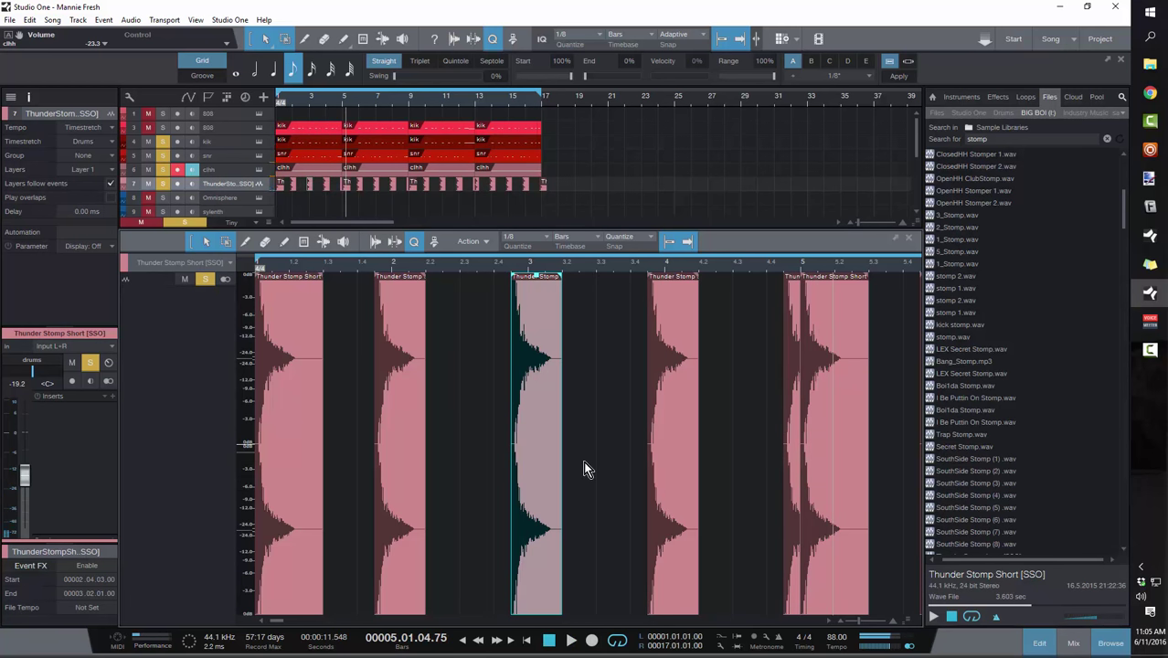
key(Home)
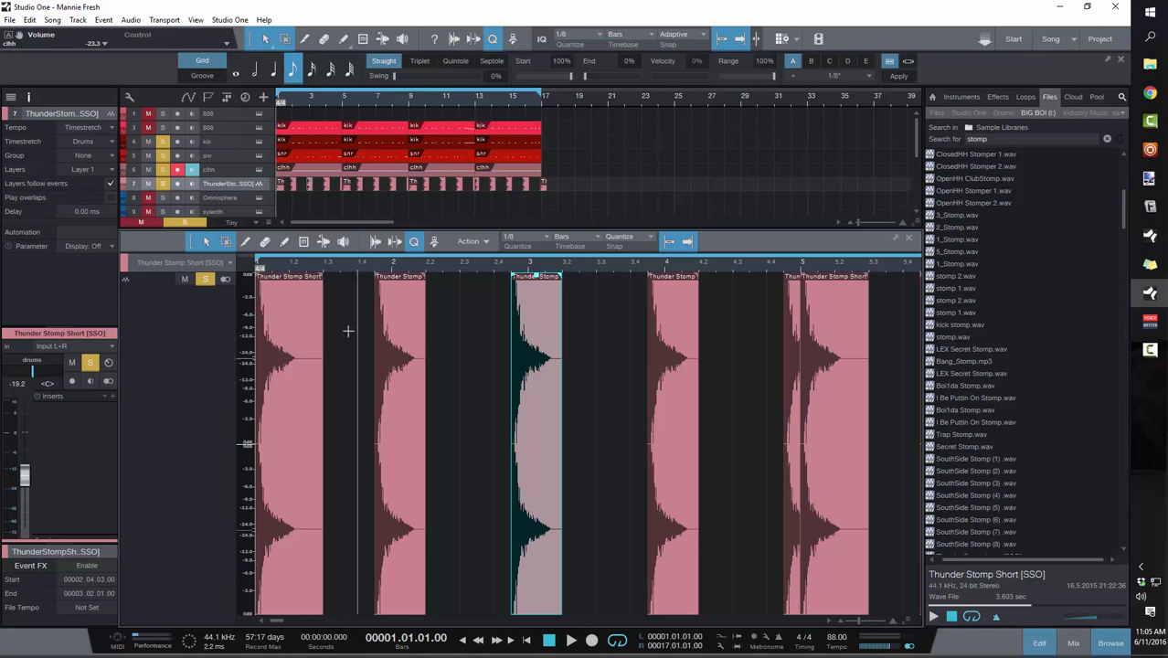
click(190, 163)
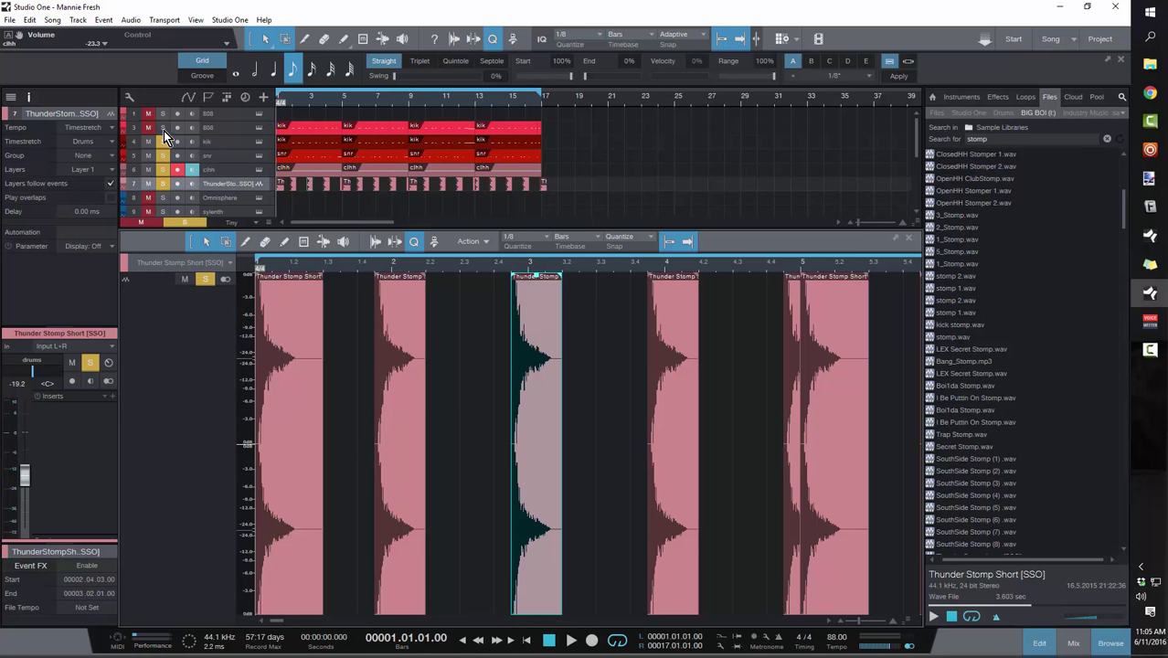
Solo the 808, select its notes in the editor, and bring up its Boomin 808 SampleOne.
click(163, 131)
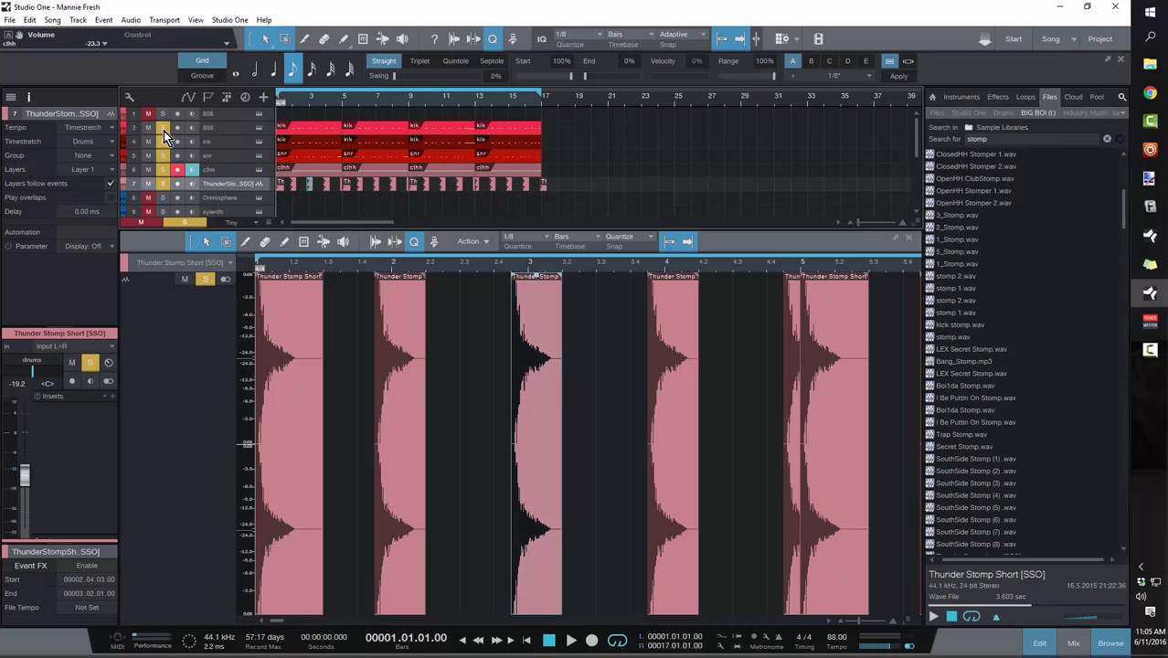
click(291, 129)
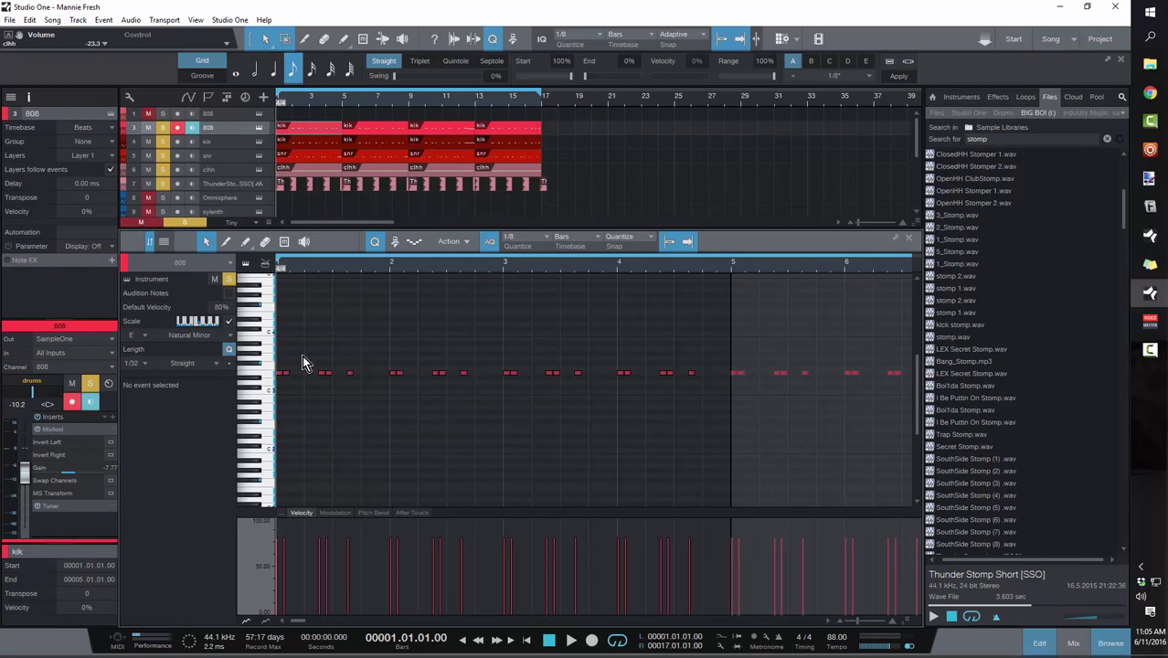
drag(279, 357, 659, 375)
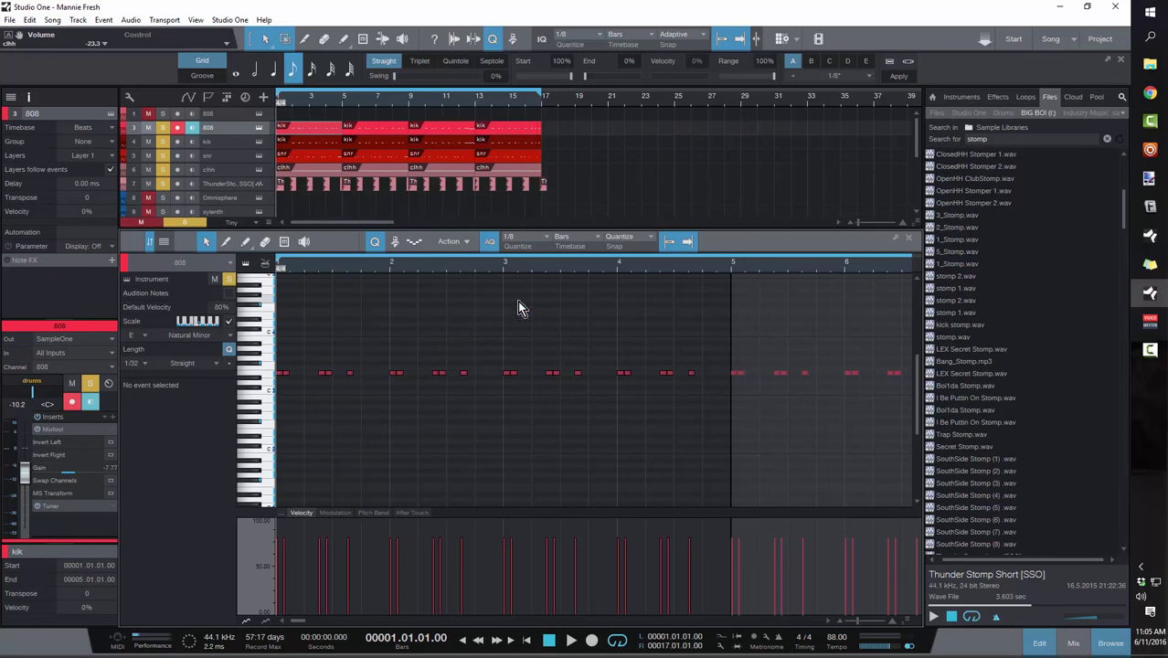
click(260, 128)
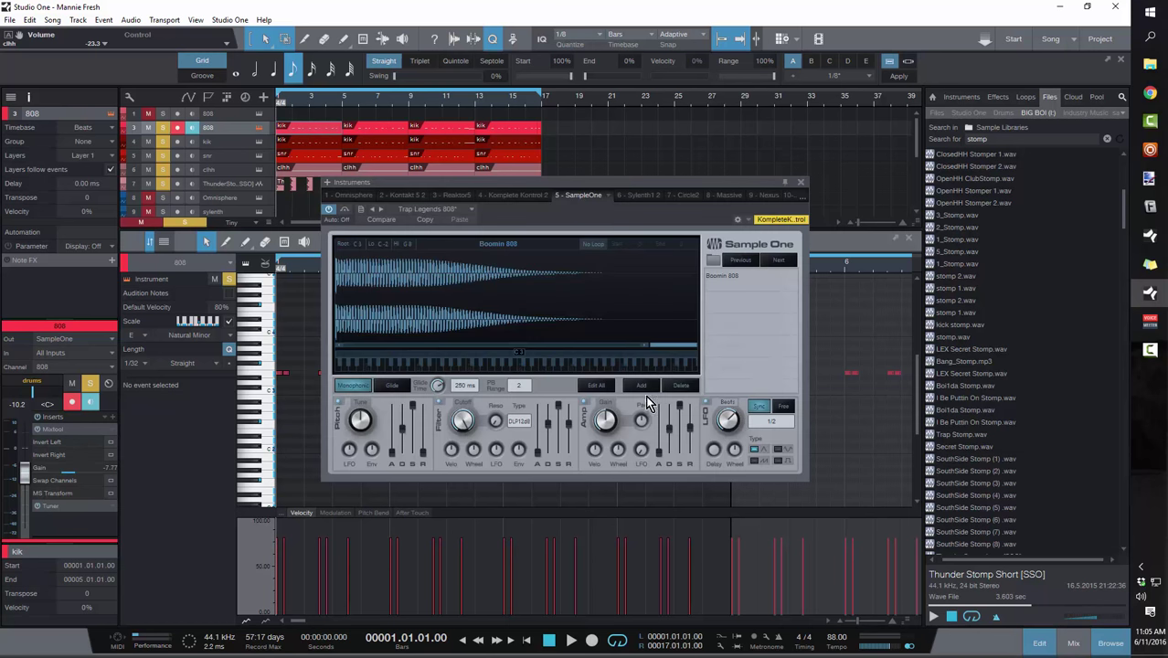
Close the 808's SampleOne window to reveal the note pattern across bars 1–6.
click(799, 182)
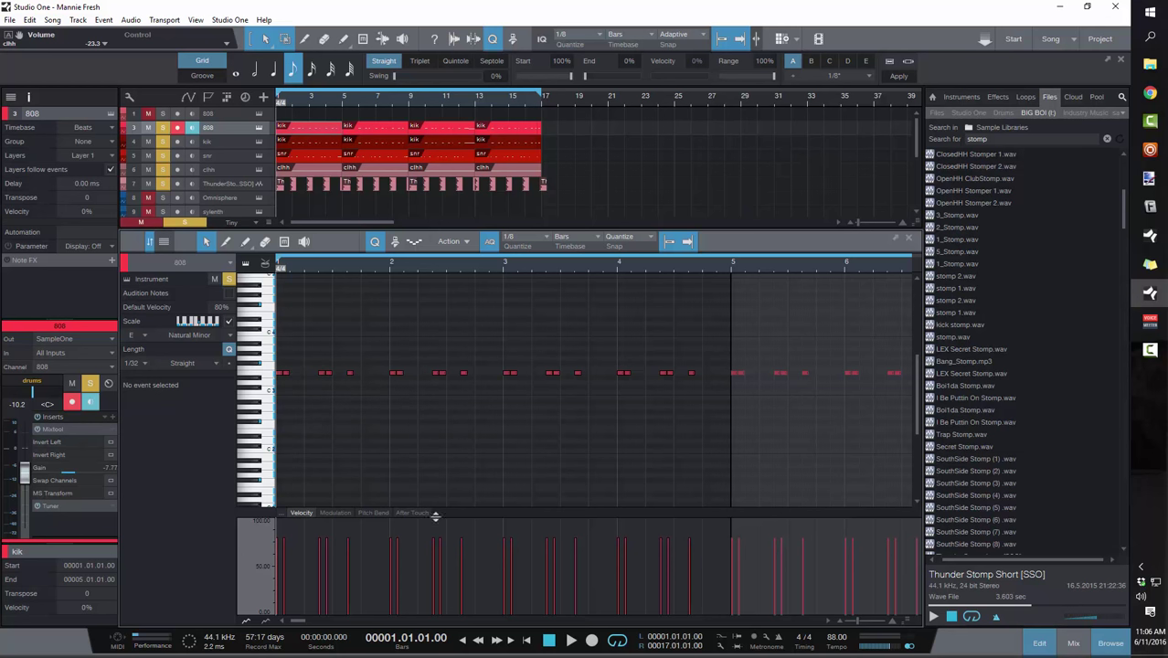
Play the beat, stop, return to zero and replay from bar 1 to hear the soloed 808.
key(space)
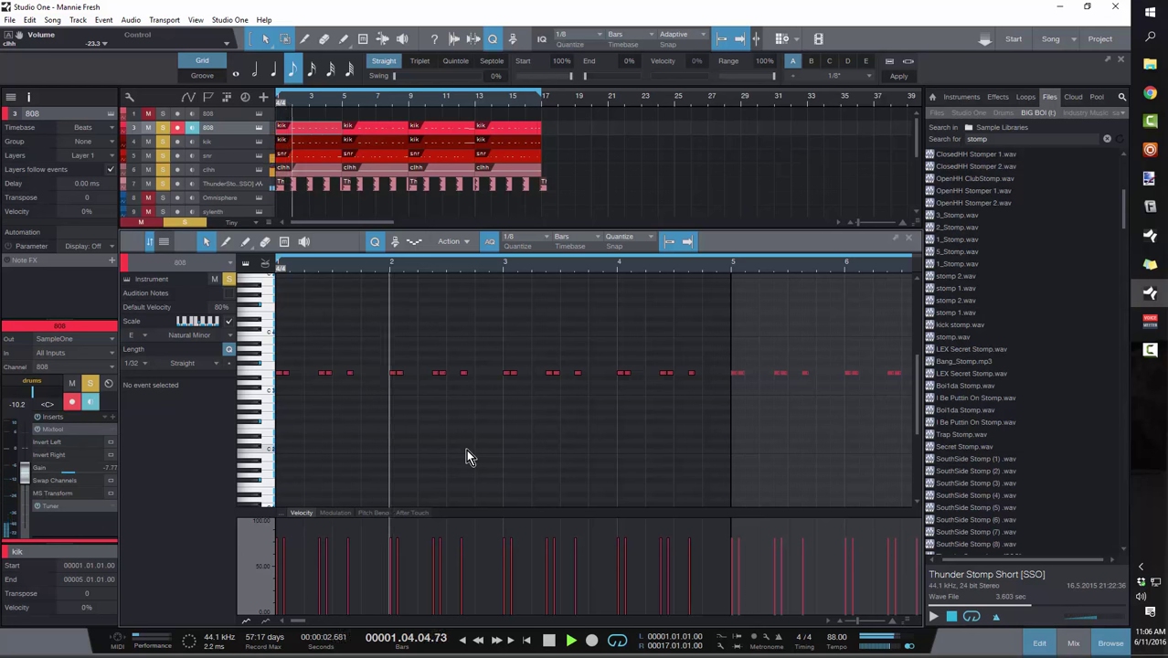
key(space)
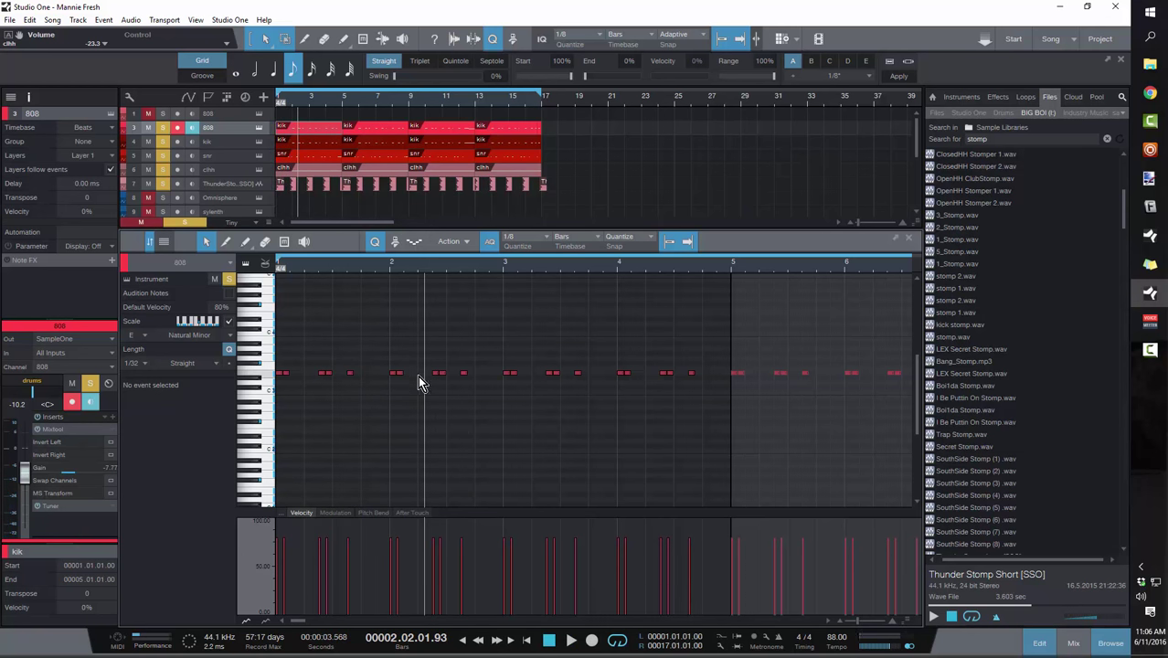
key(Home)
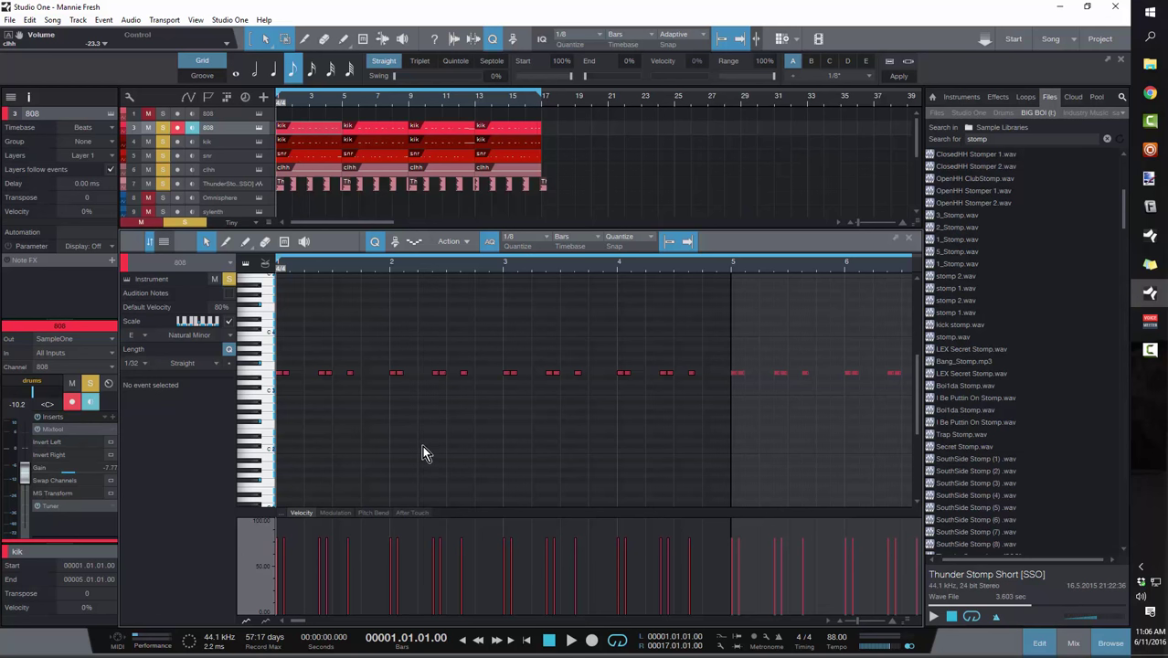
key(space)
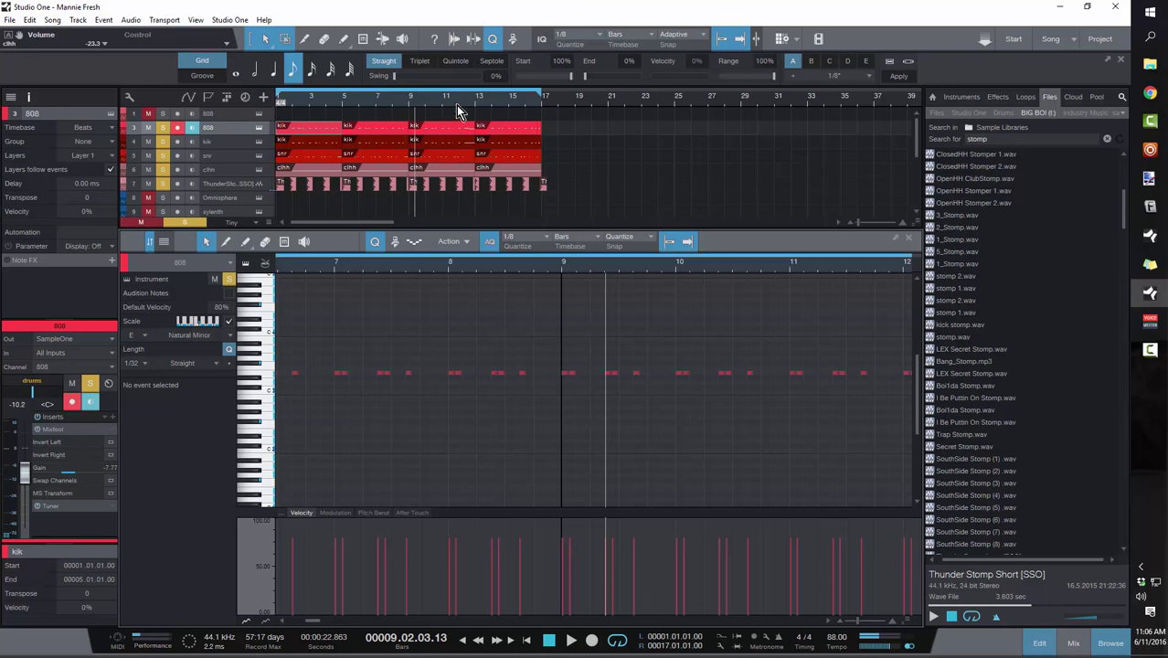
Zoom in on the 808 part starting at bar 9 and view its bars 10–14.
drag(457, 104, 398, 111)
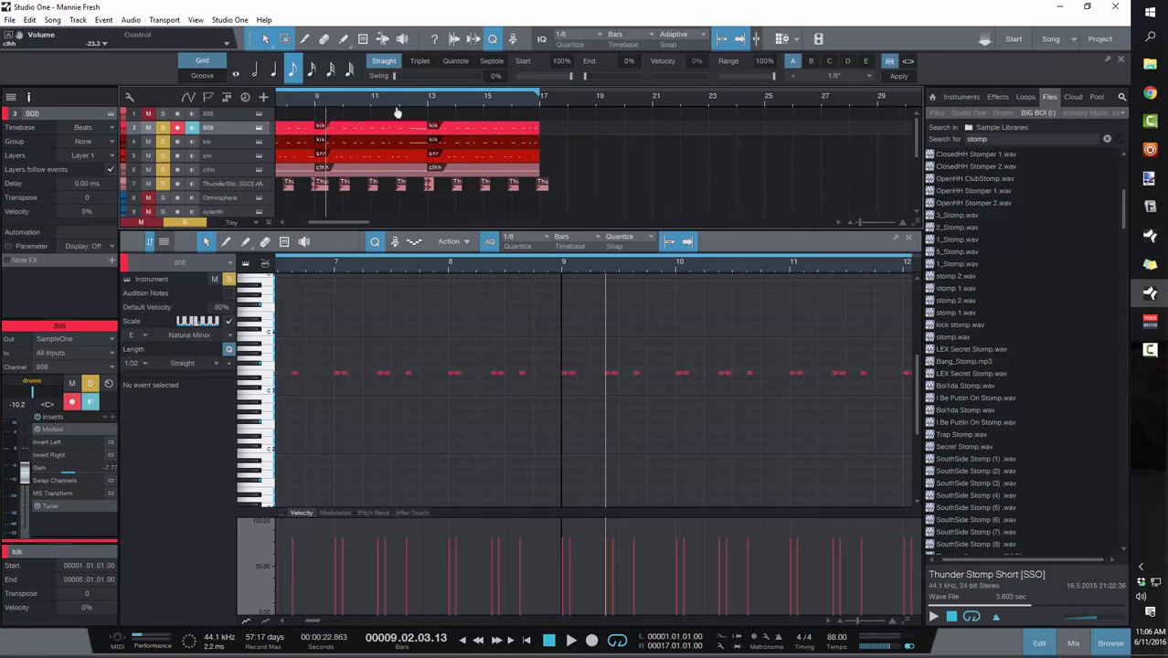
click(397, 128)
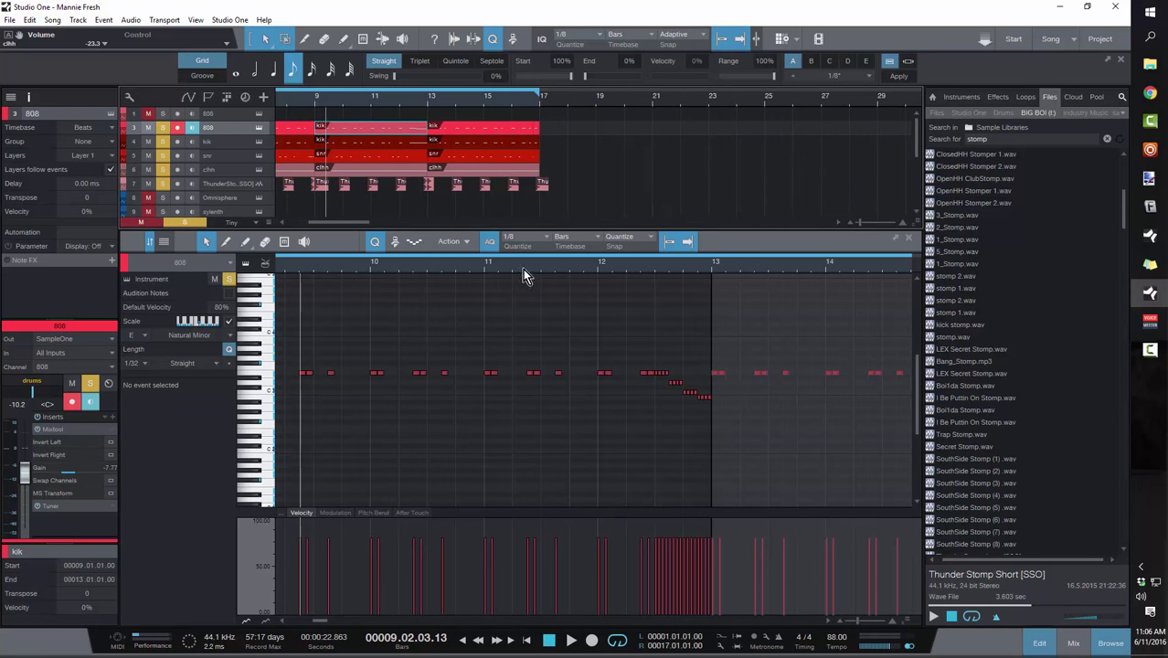
drag(523, 268, 592, 276)
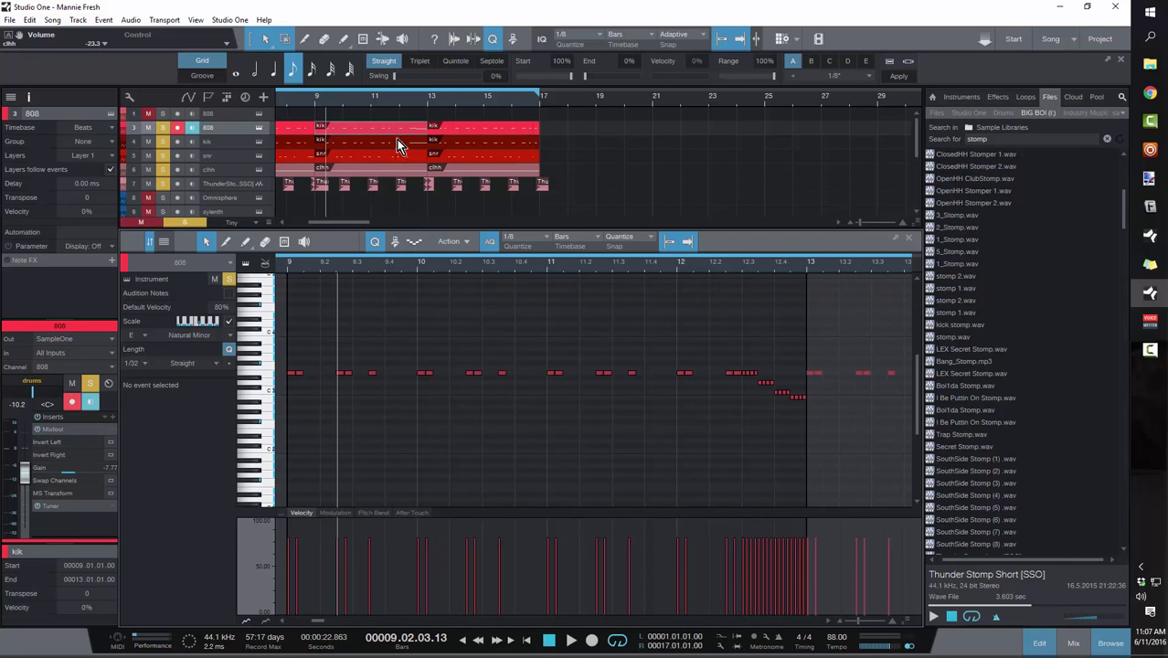
Show the kik part's notes around bar 12 with playback set to bar 11.
click(373, 142)
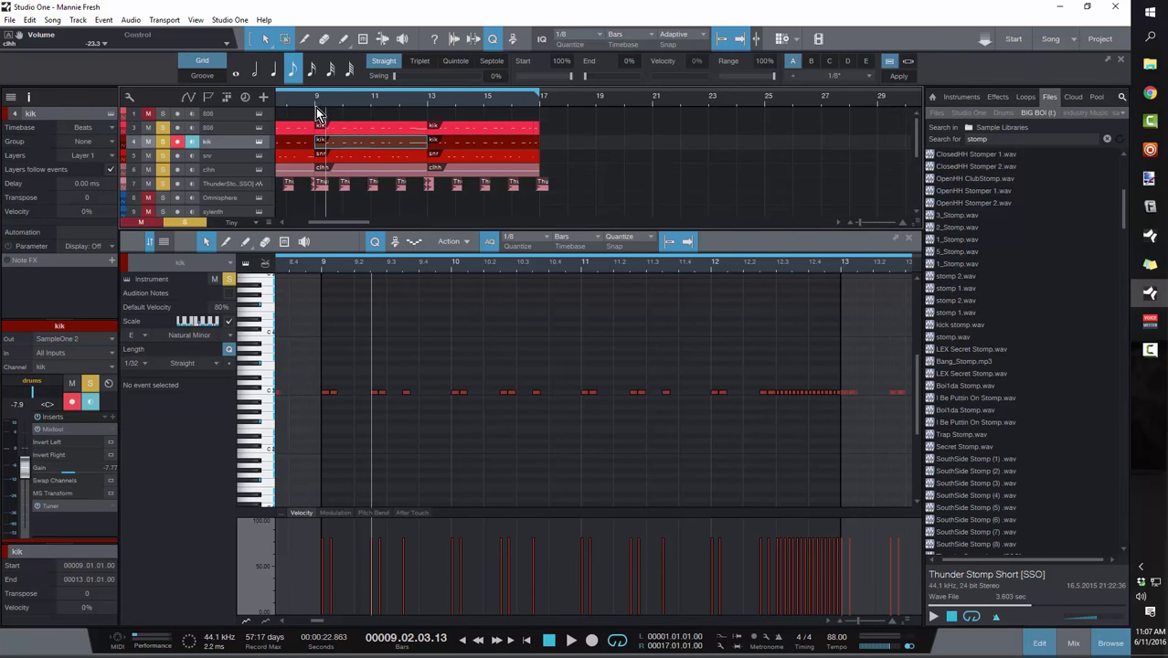
click(373, 103)
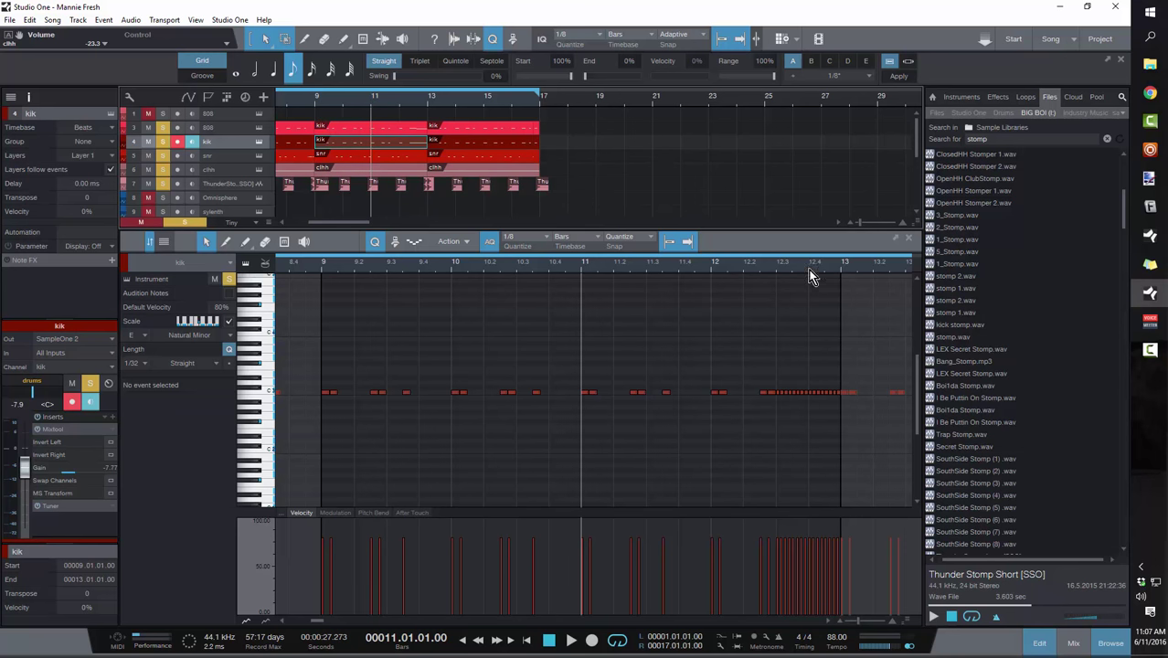
scroll(807, 278, up, 3)
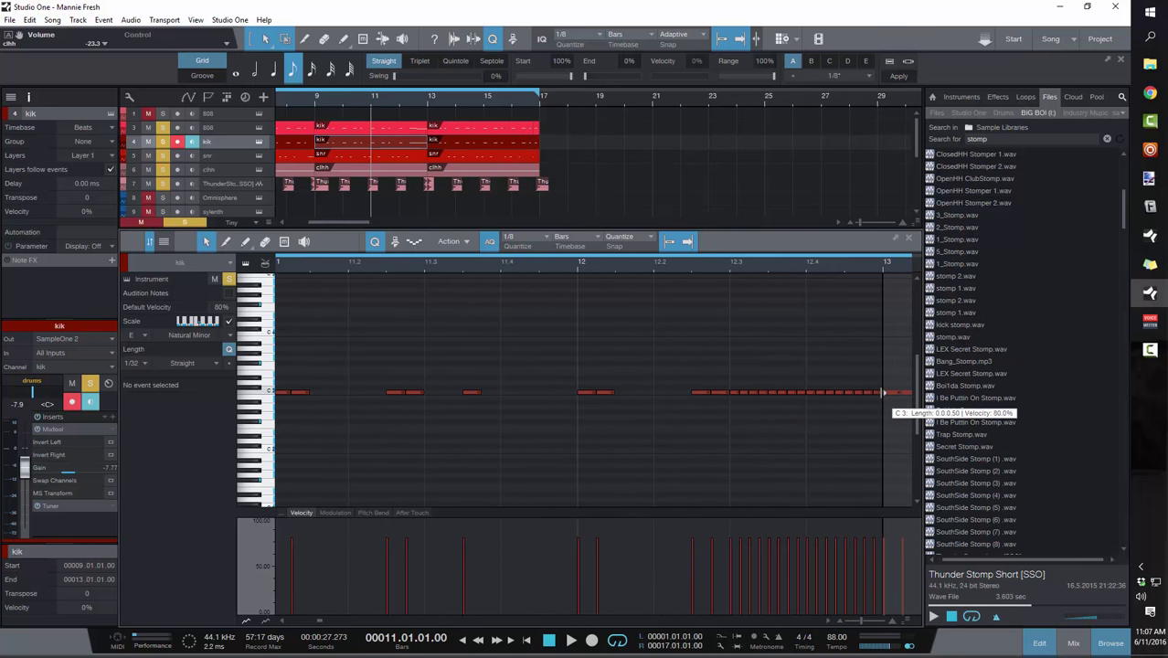
Select the 808's lowest notes near bar 12.4, audition them, then return playback to bar 9.
click(421, 130)
drag(512, 348, 545, 377)
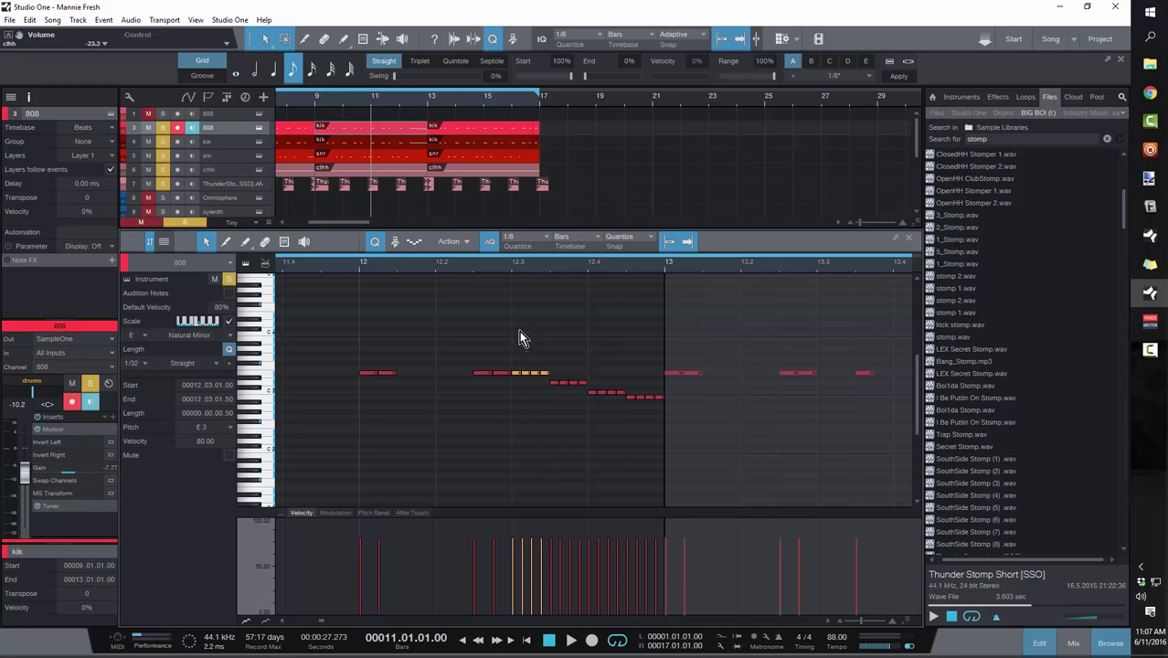
click(518, 362)
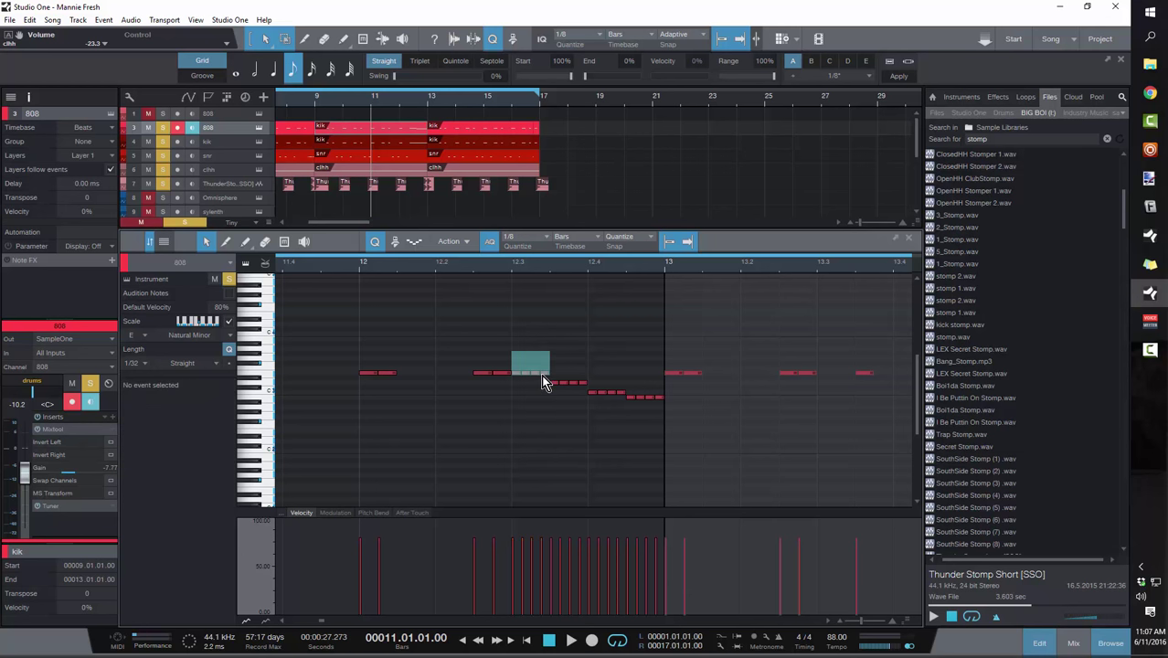
drag(542, 375, 663, 392)
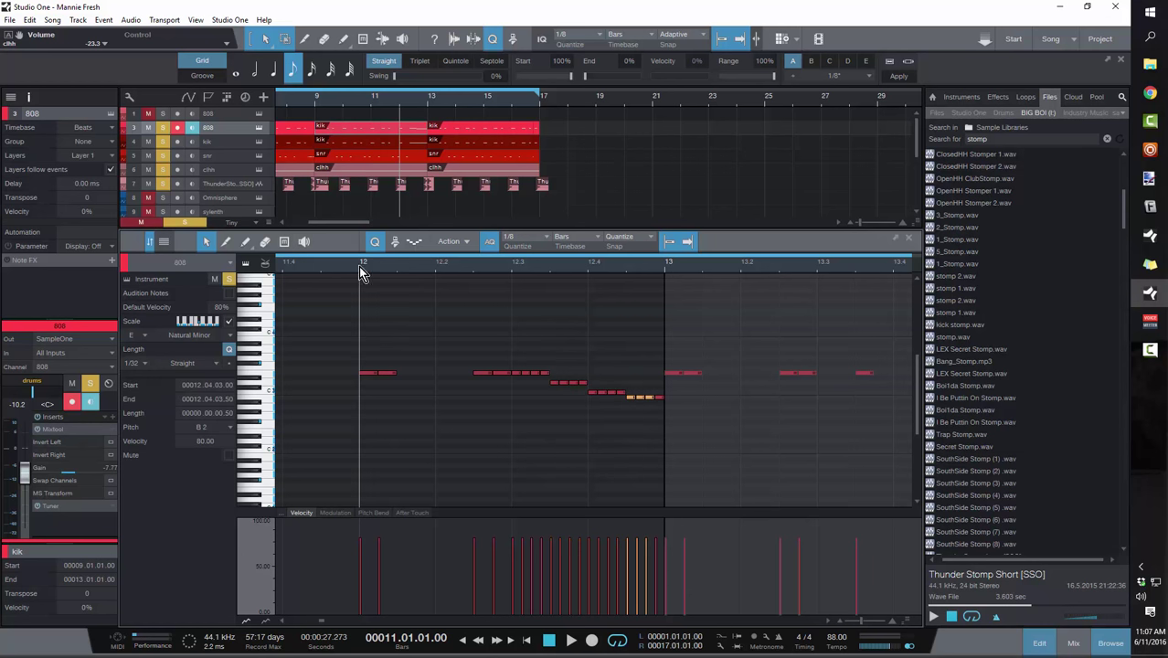
key(space)
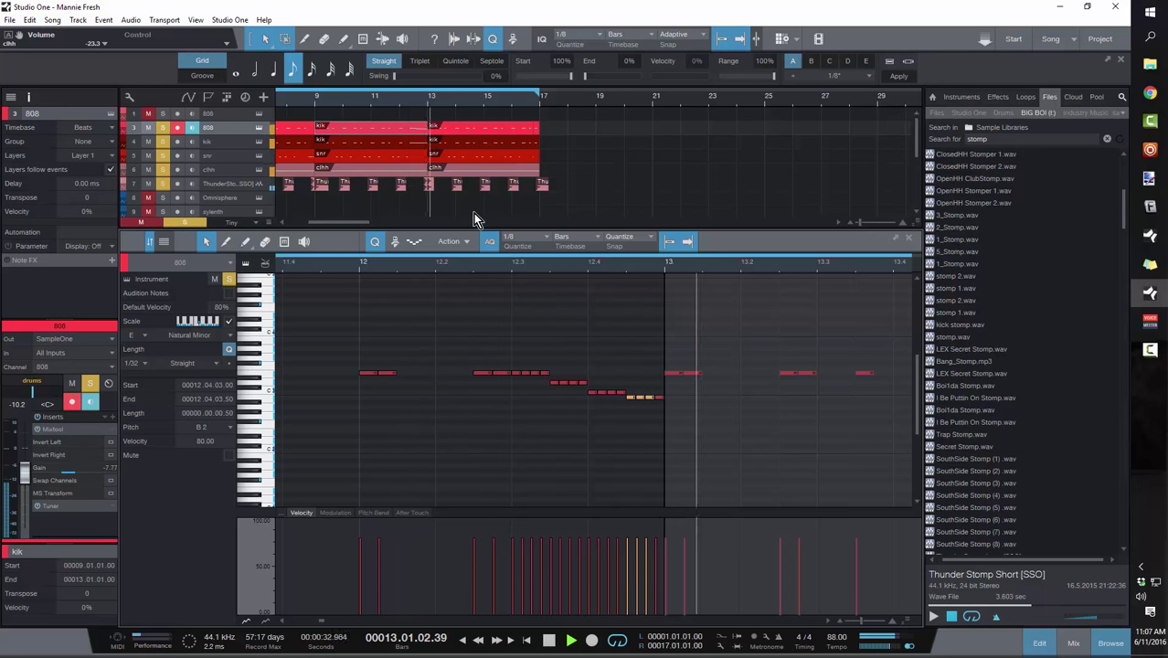
key(space)
click(315, 102)
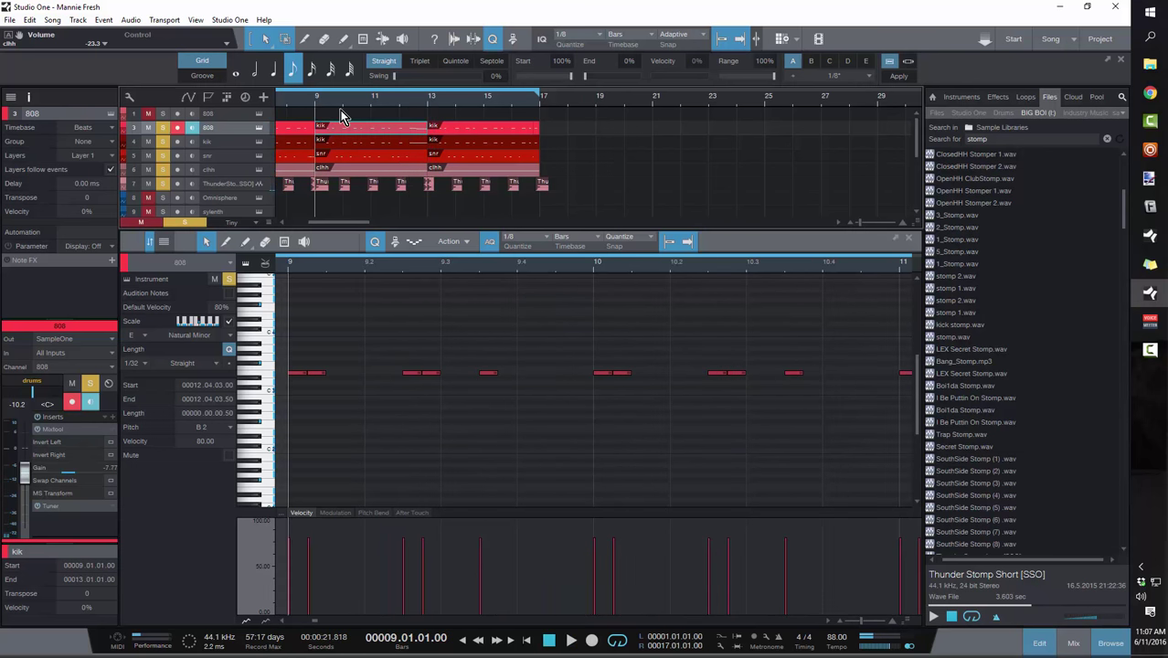
Zoom out and play from bar 9 past the 808's descending roll to bar 14.
scroll(311, 99, down, 3)
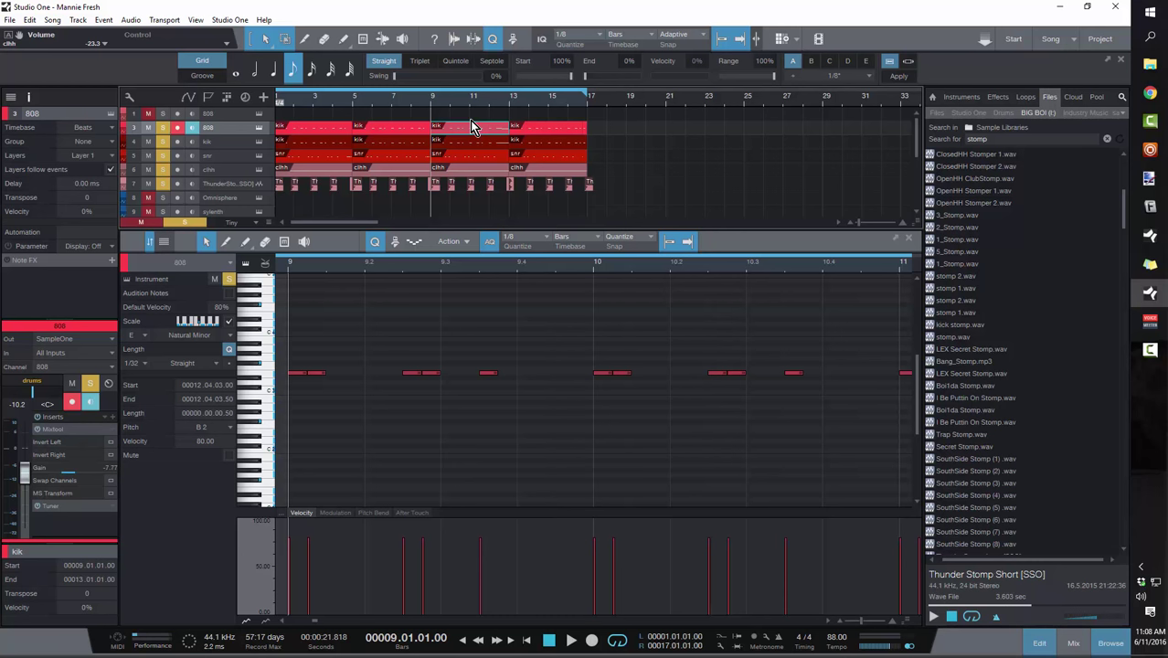
key(space)
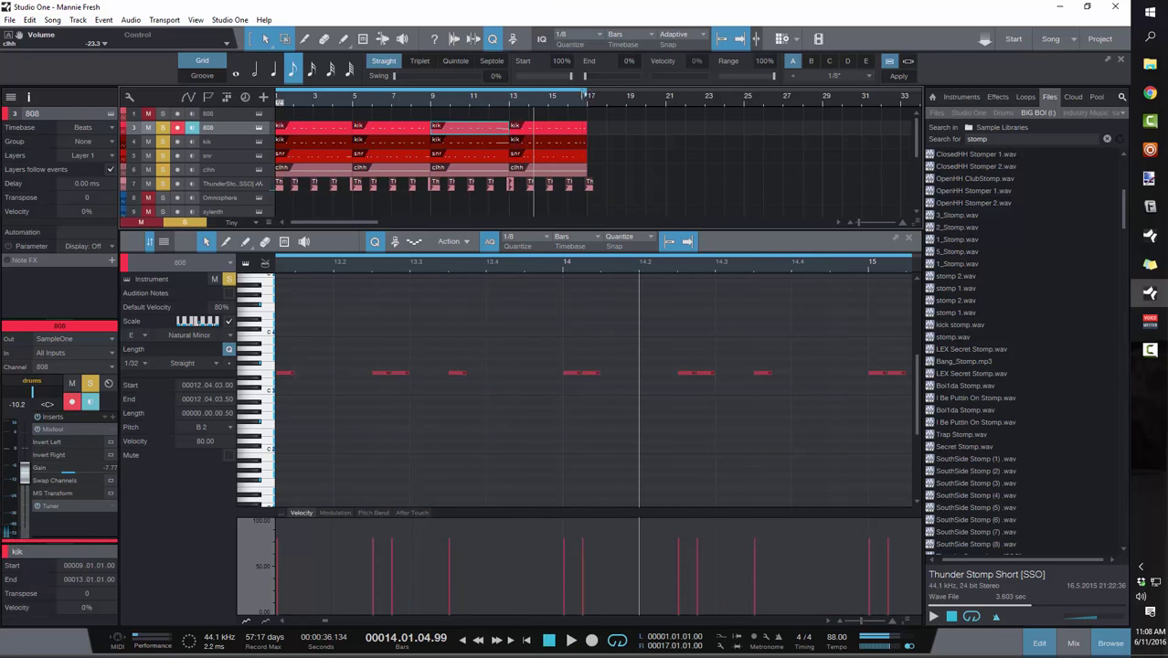
Inspect the snr fill at bar 16, then select the snare roll notes near bar 8.4.
drag(574, 102, 545, 109)
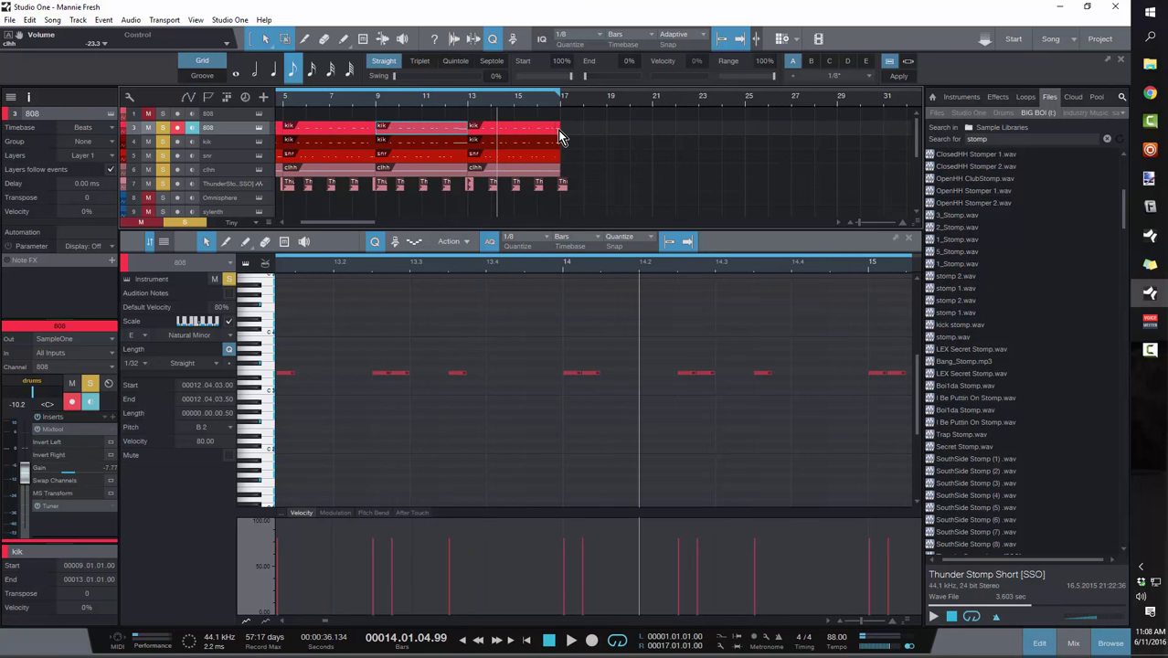
click(557, 130)
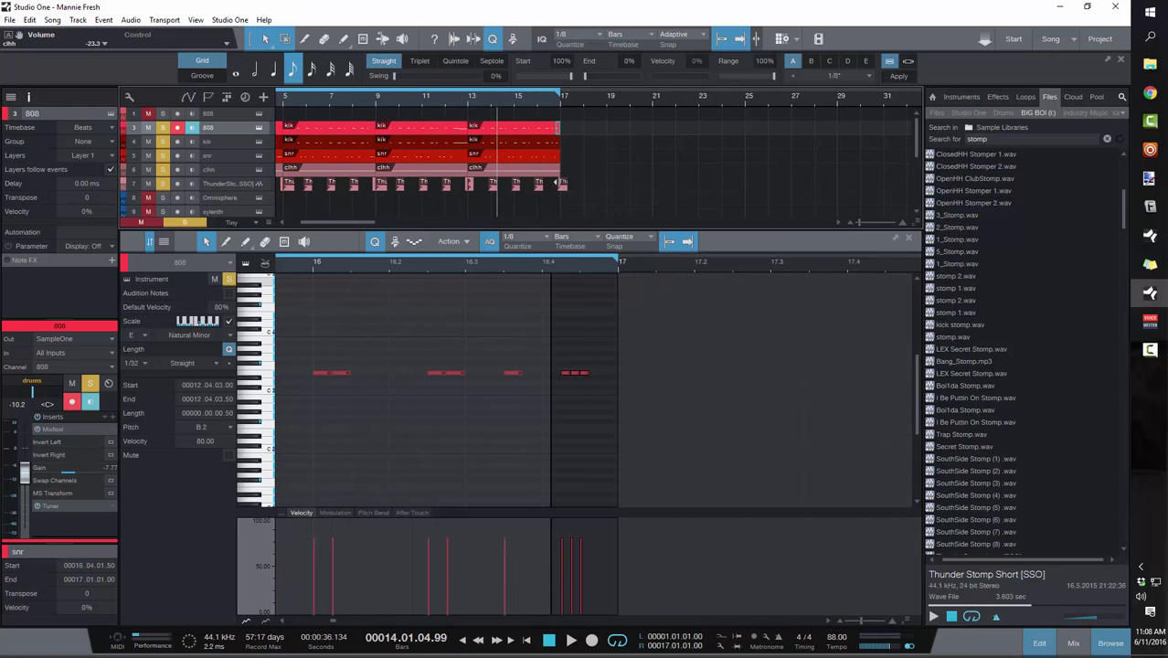
scroll(553, 104, up, 5)
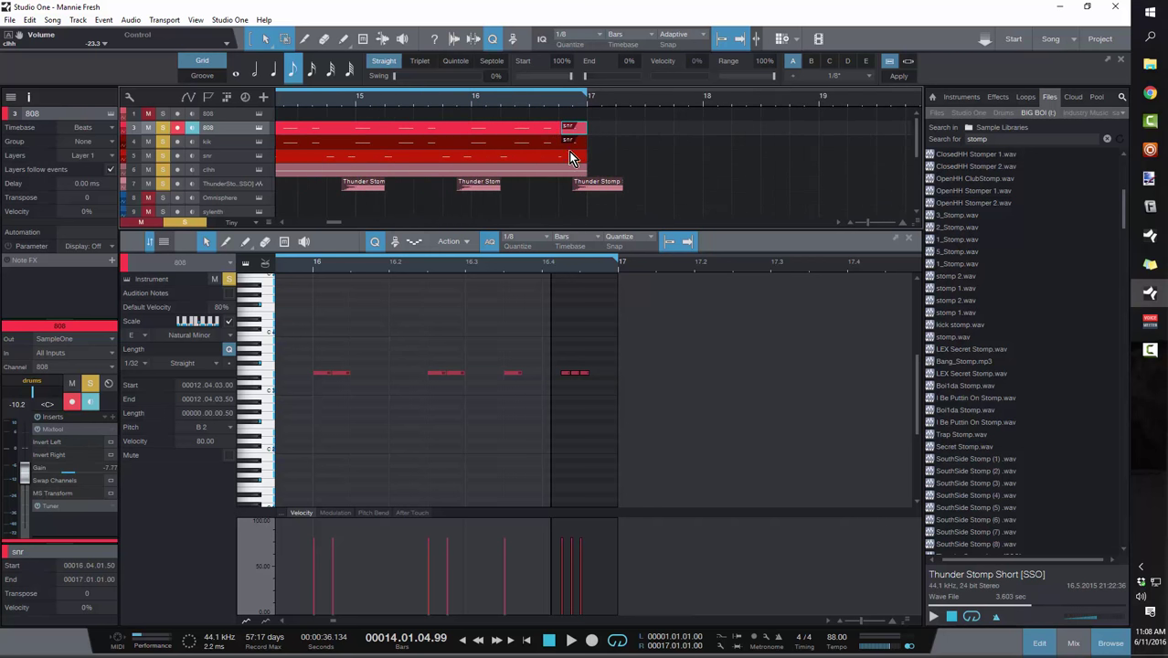
key(Down)
key(Down)
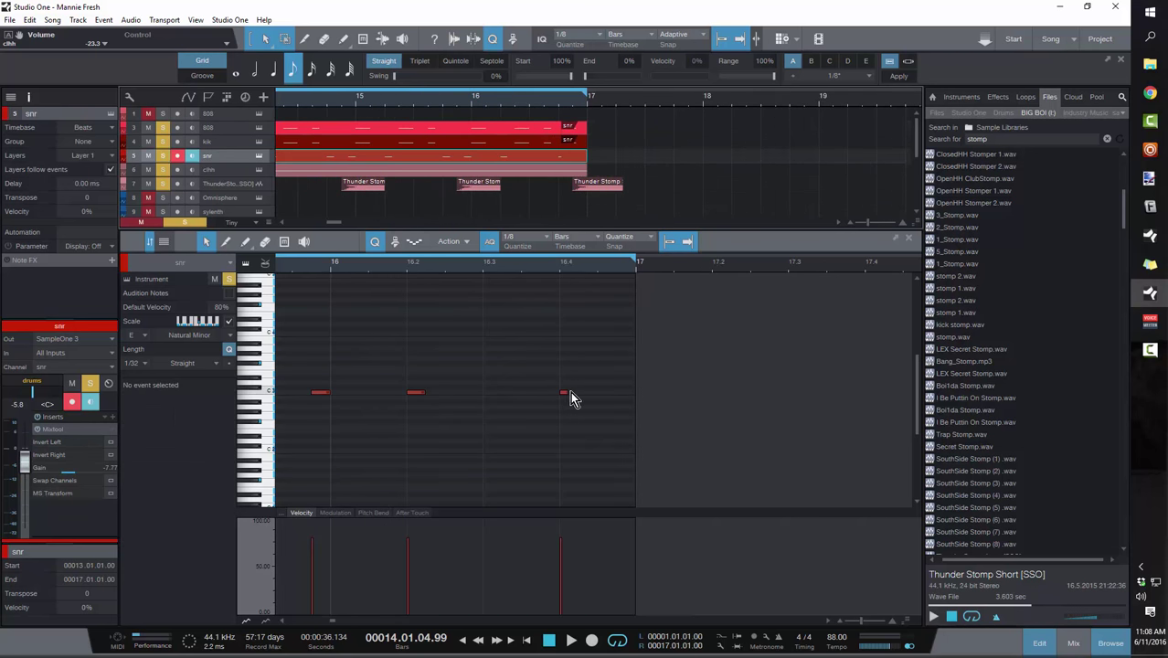
scroll(451, 104, down, 4)
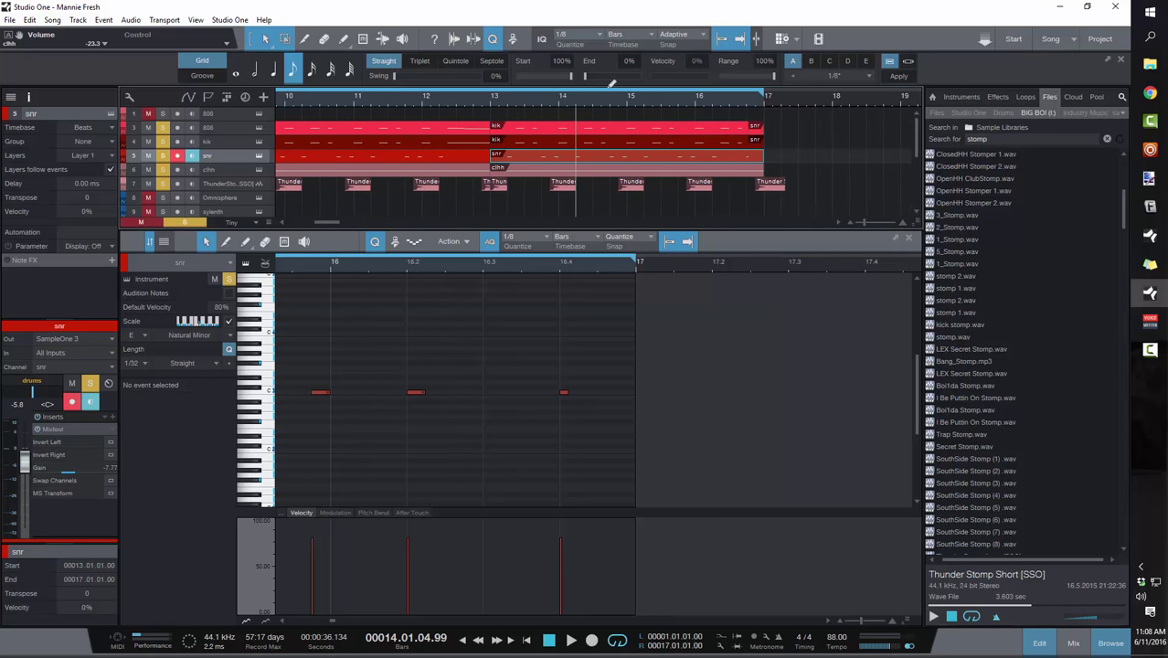
scroll(409, 103, down, 3)
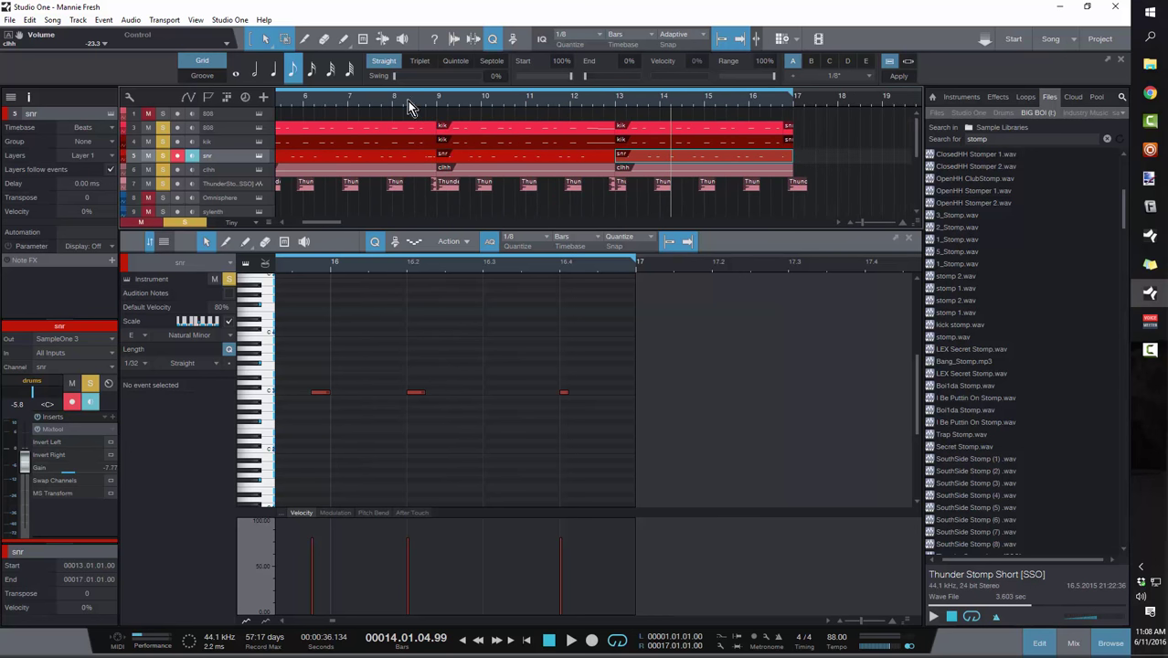
click(420, 106)
drag(327, 366, 433, 402)
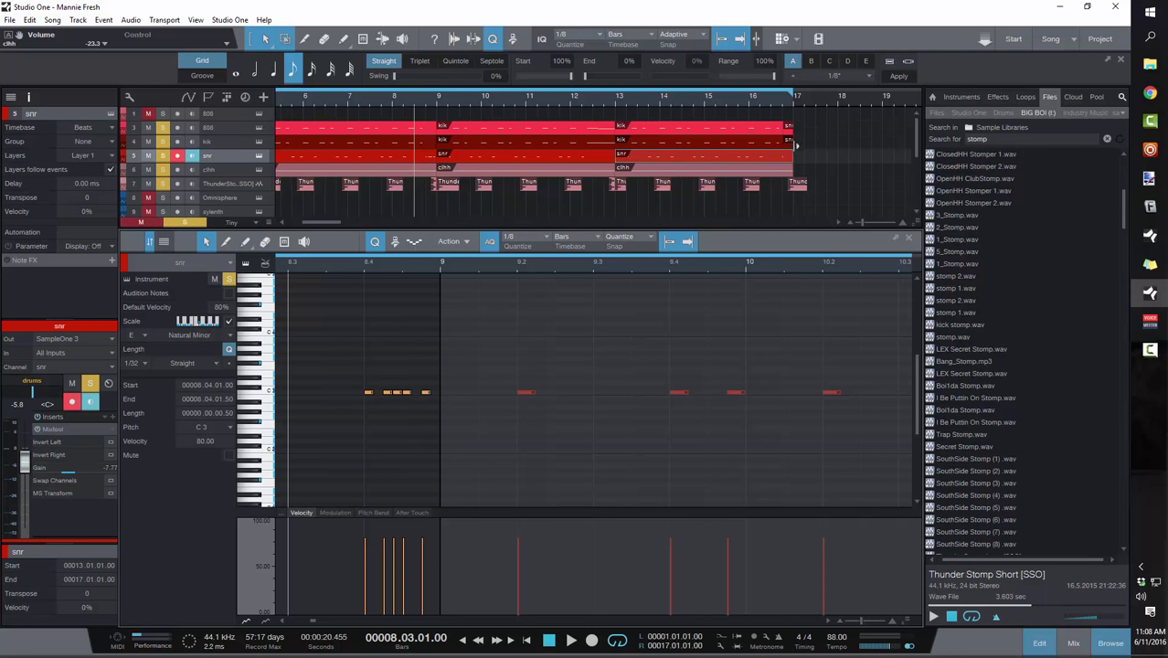
Show the kik part's notes around bars 13–15 and set playback to bar 13.
click(789, 144)
drag(545, 358, 613, 411)
click(618, 106)
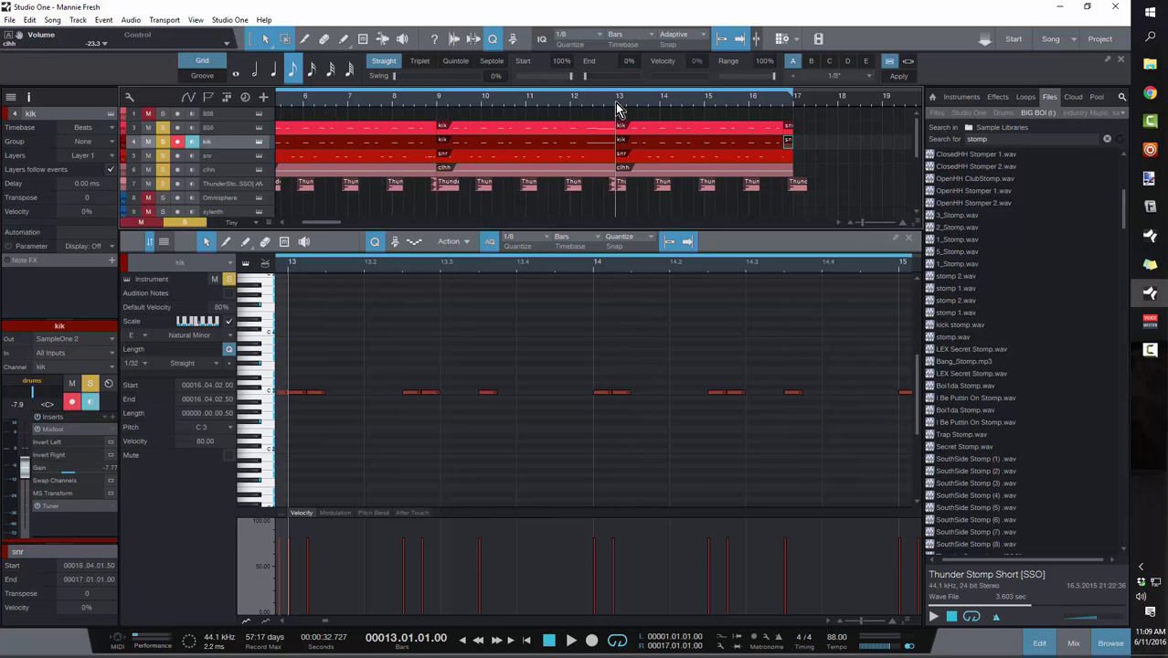
Start playback from bar 13 and let the beat loop through the pattern.
key(space)
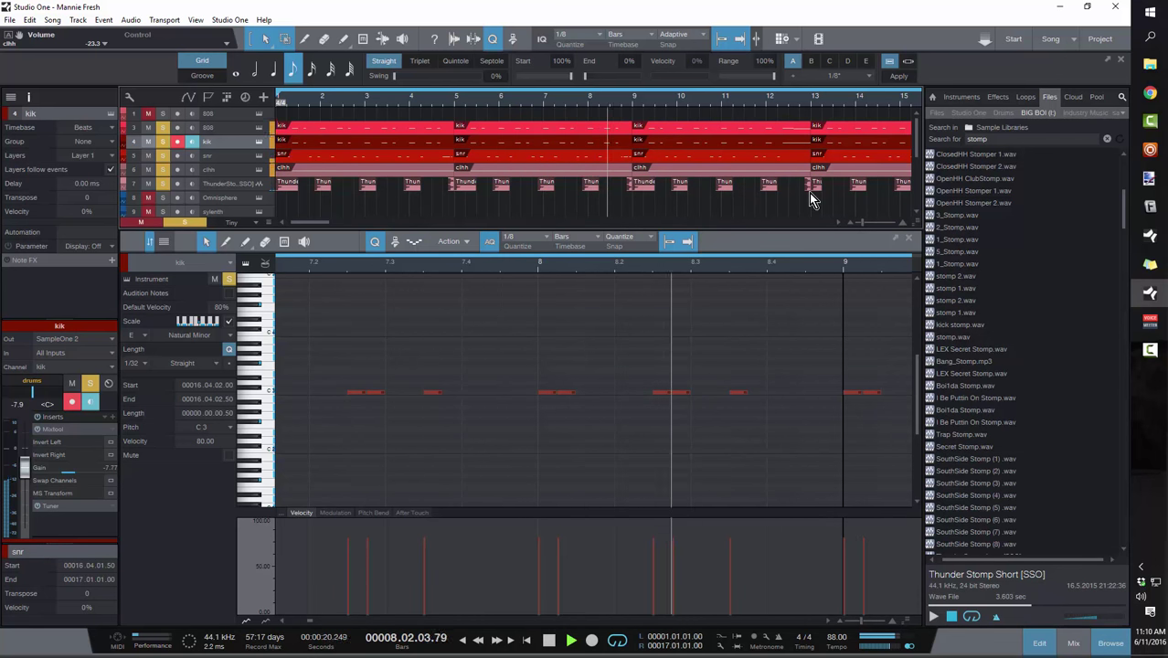
Stop playback, select the snare roll at bar 4.4, then show the clhh hi-hat's C 3 run.
key(space)
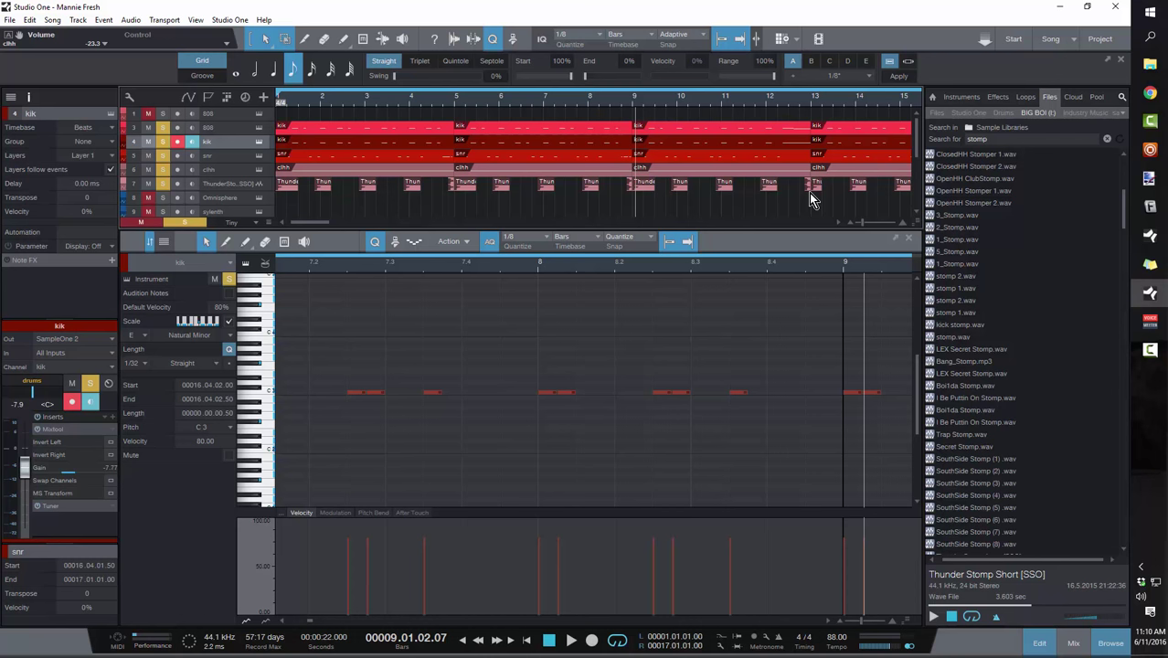
click(439, 156)
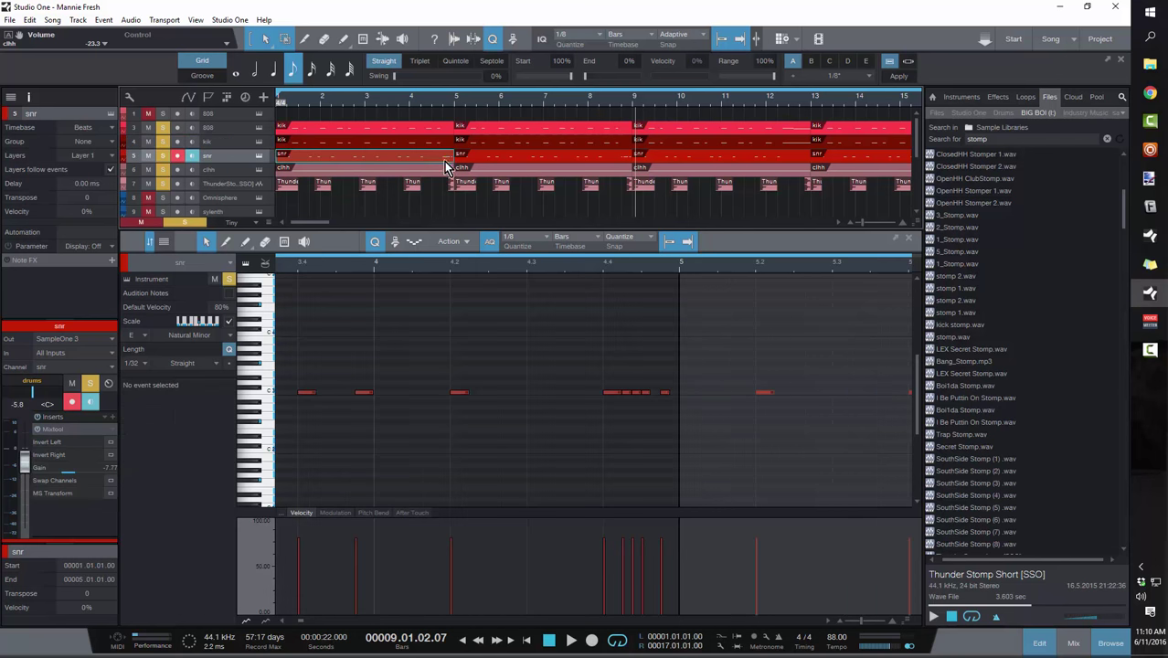
drag(596, 342, 675, 408)
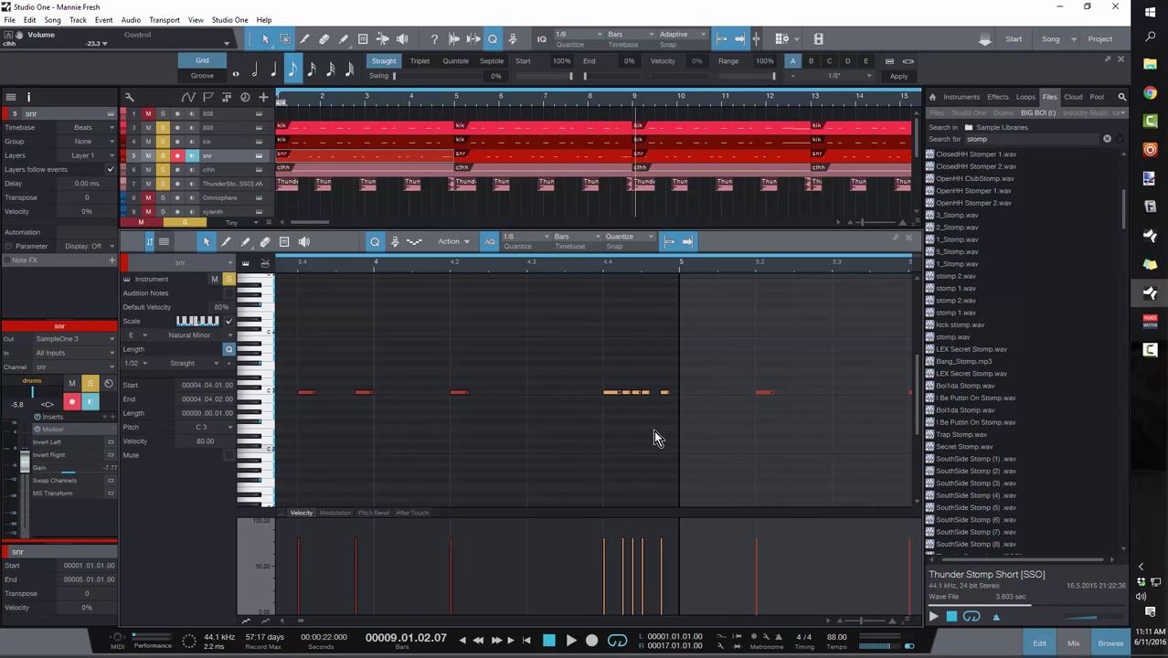
click(422, 173)
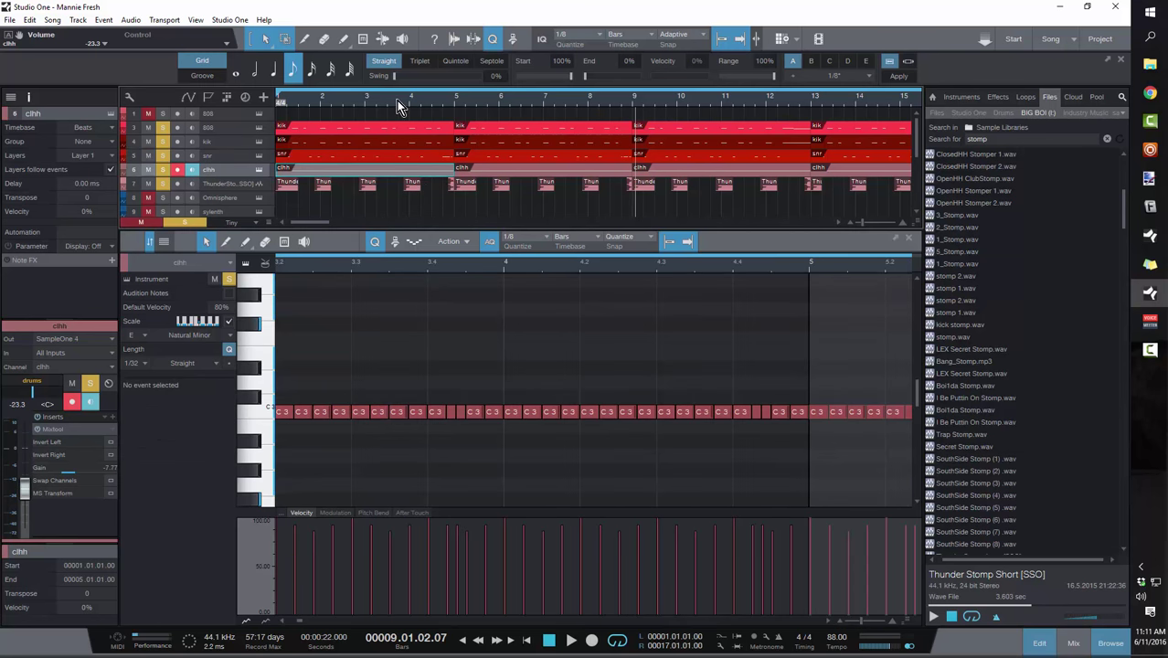
Zoom out, move playback to bar 6.3, and inspect the kick and snare parts across bars 9–17.
key(w)
key(w)
key(w)
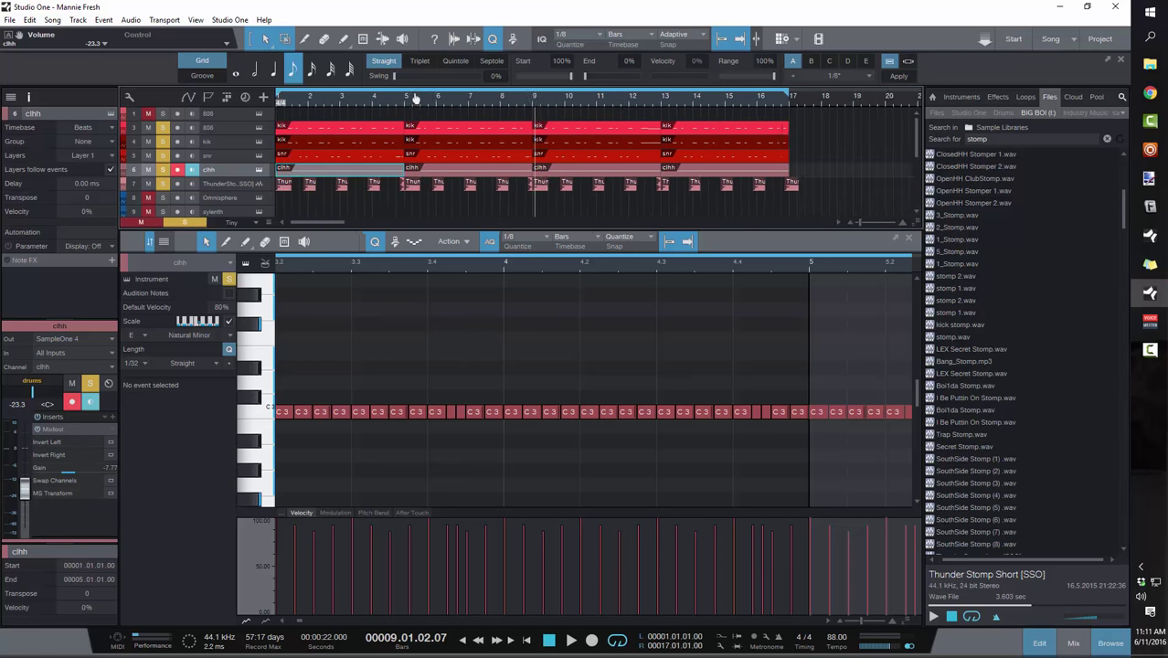
key(w)
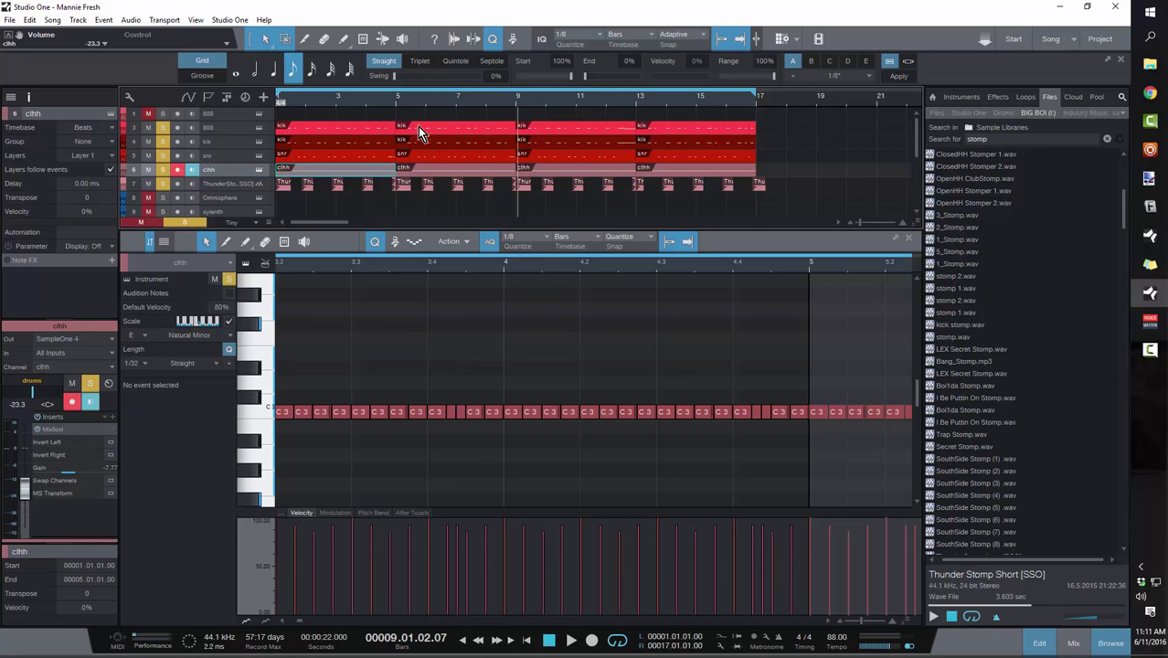
drag(376, 106, 445, 99)
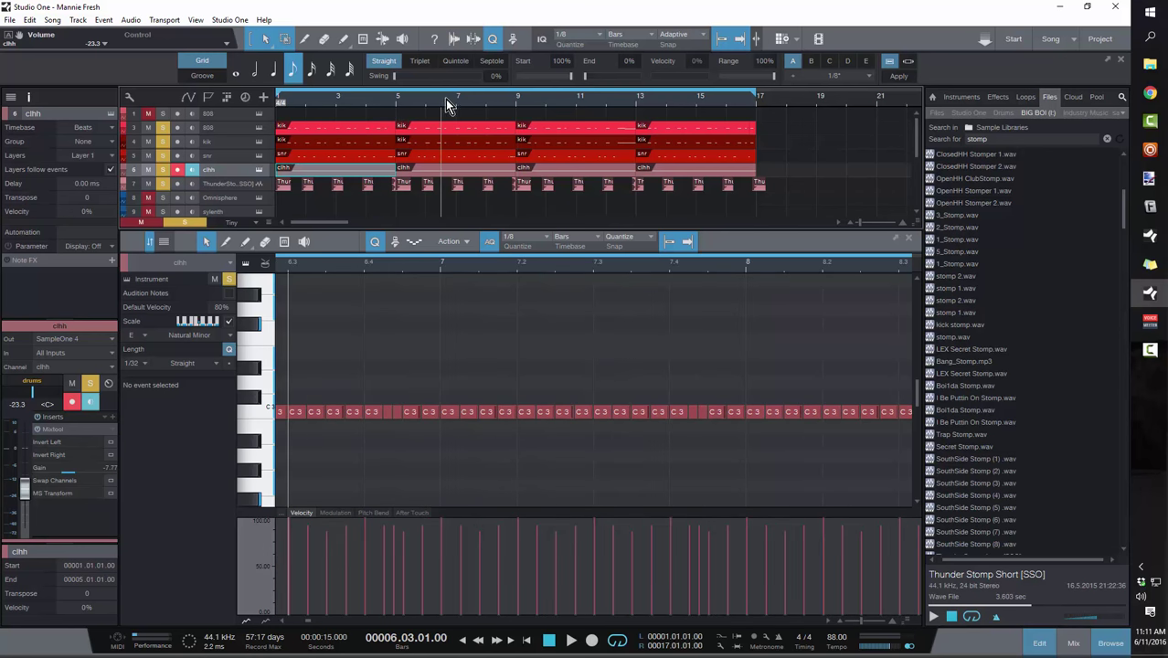
click(541, 130)
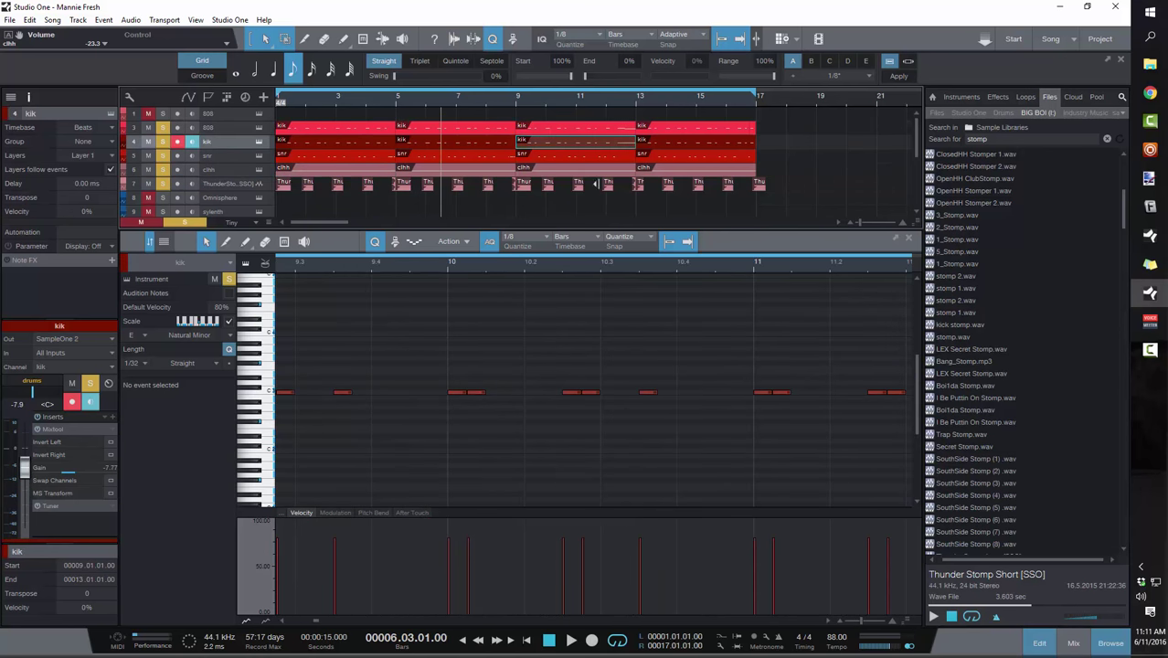
click(606, 155)
click(729, 143)
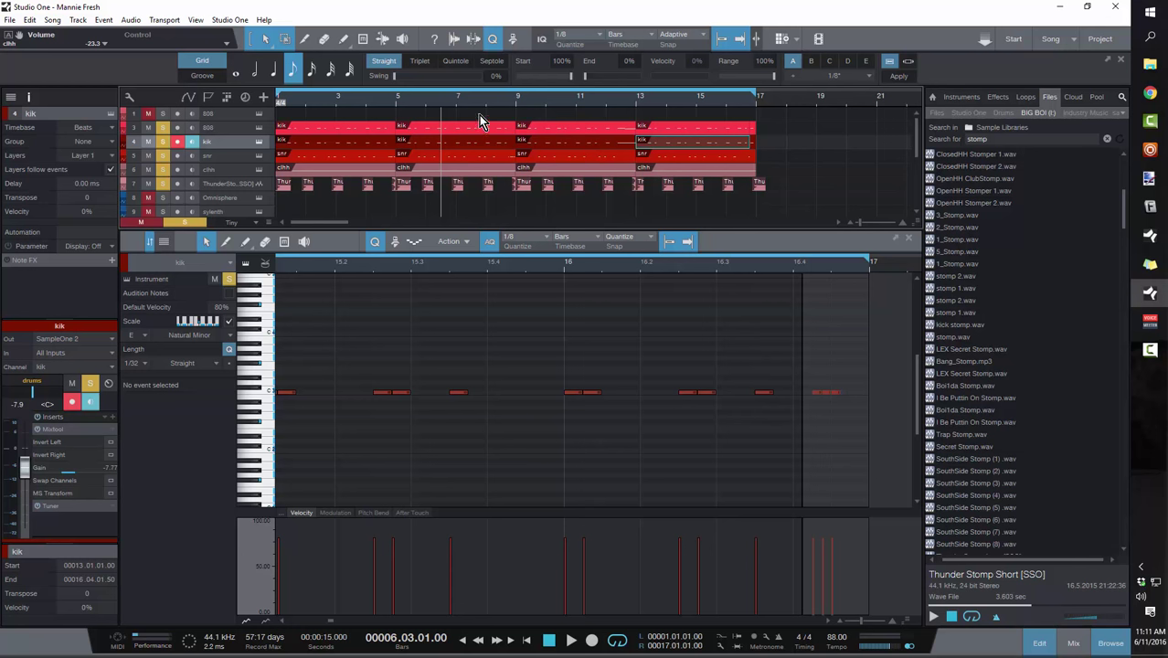
Unsolo every track, zoom to the full overview, and play the whole song from bar 1.
click(161, 141)
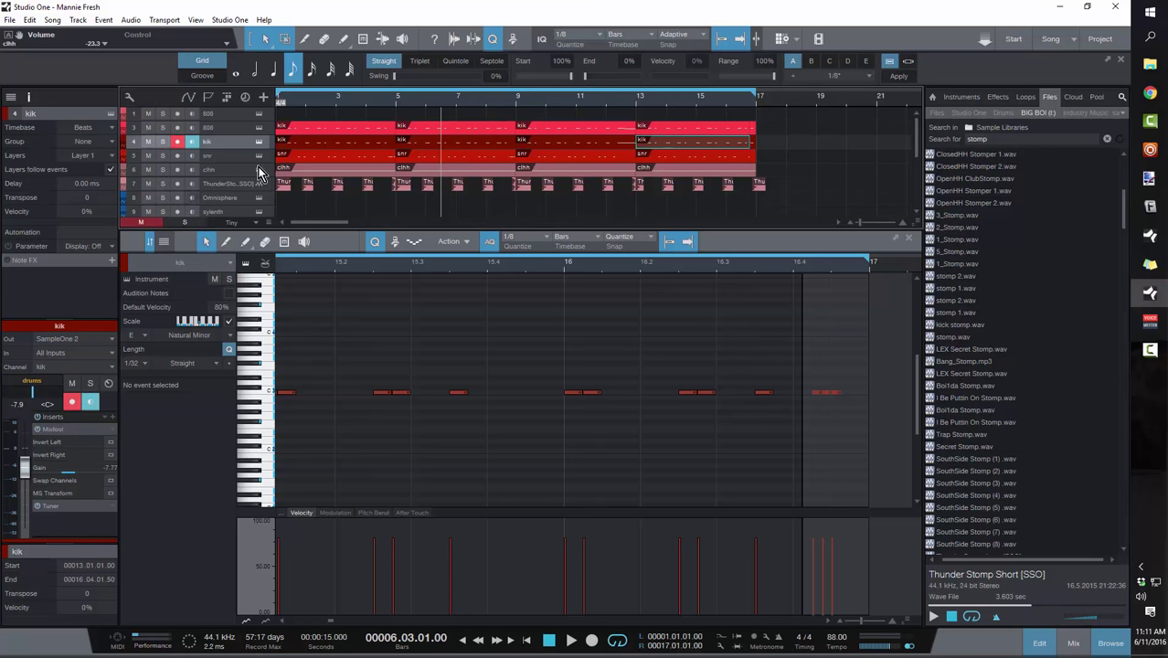
key(w)
key(shift+w)
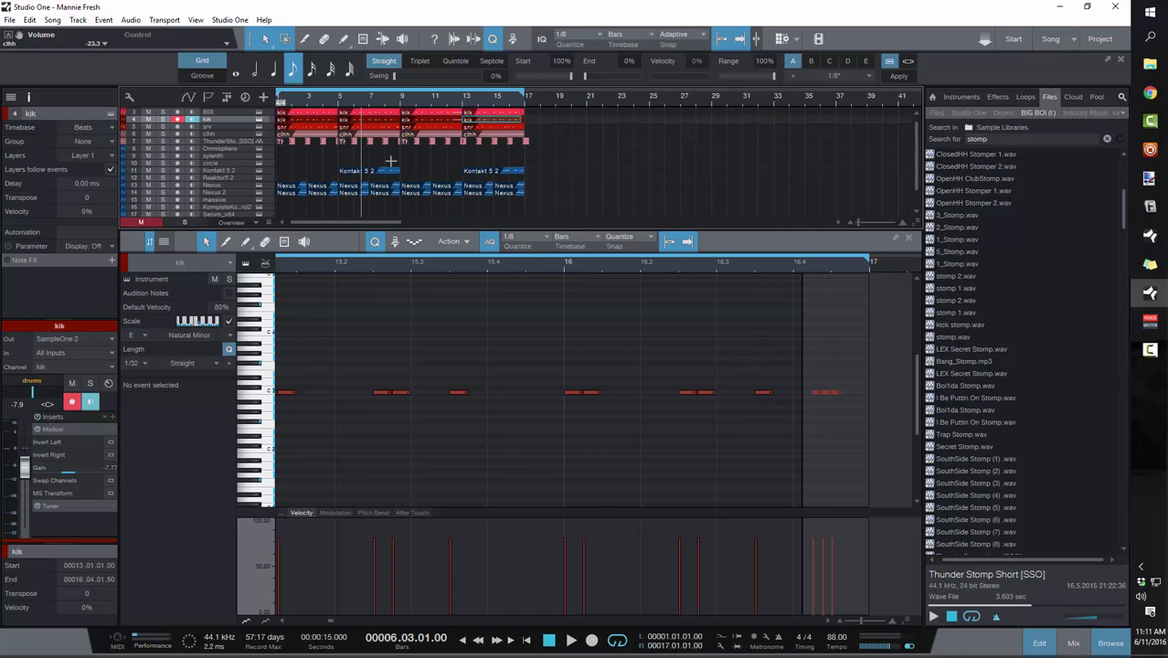
key(space)
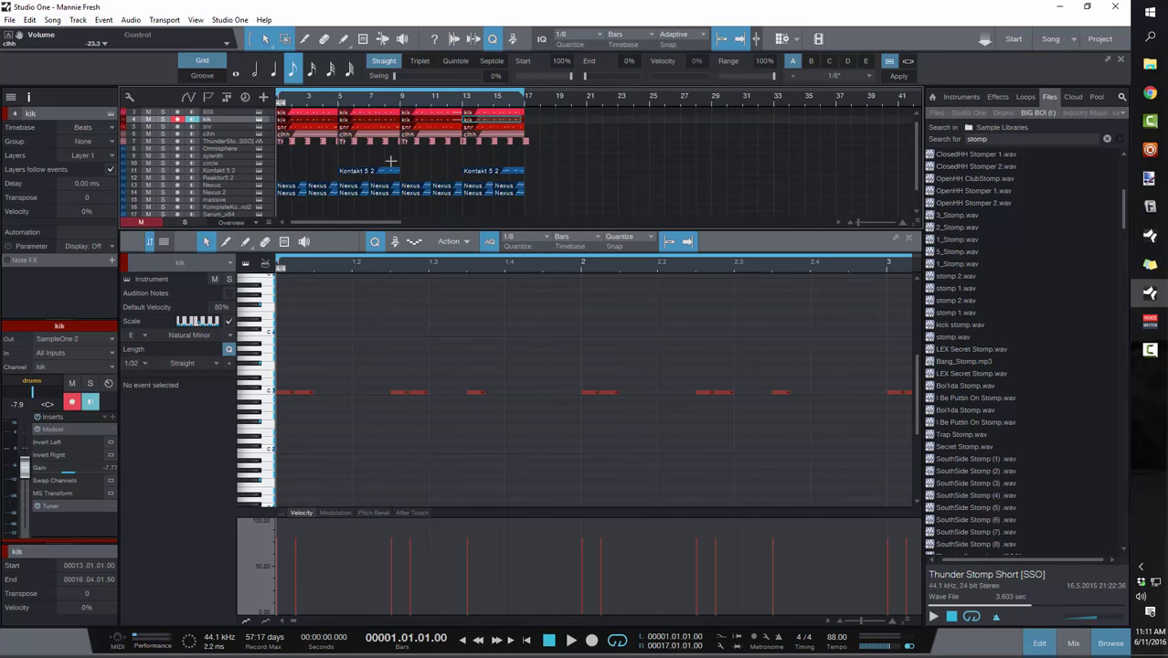